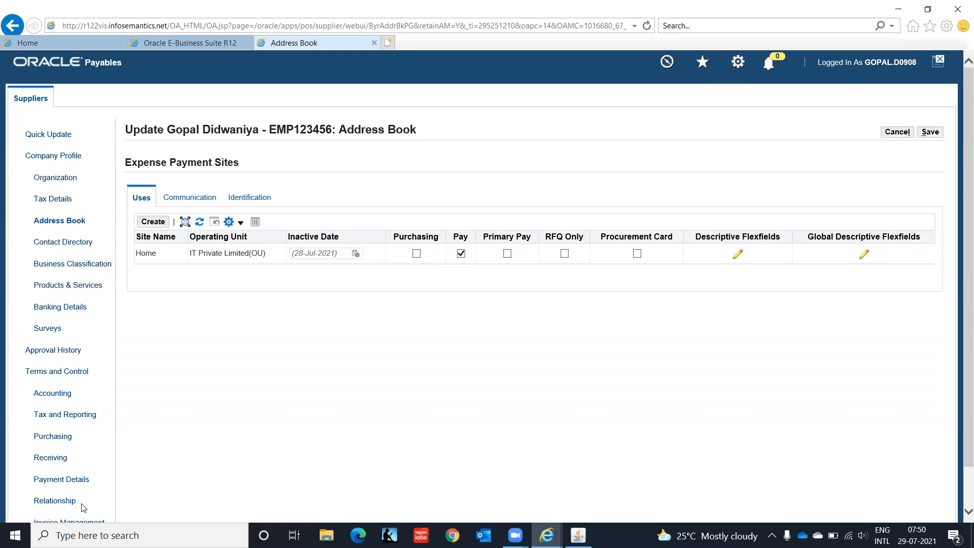
- Review the Home expense payment site for IT Private Limited(OU) down to the page bottom
scroll(961, 402, "down", 2)
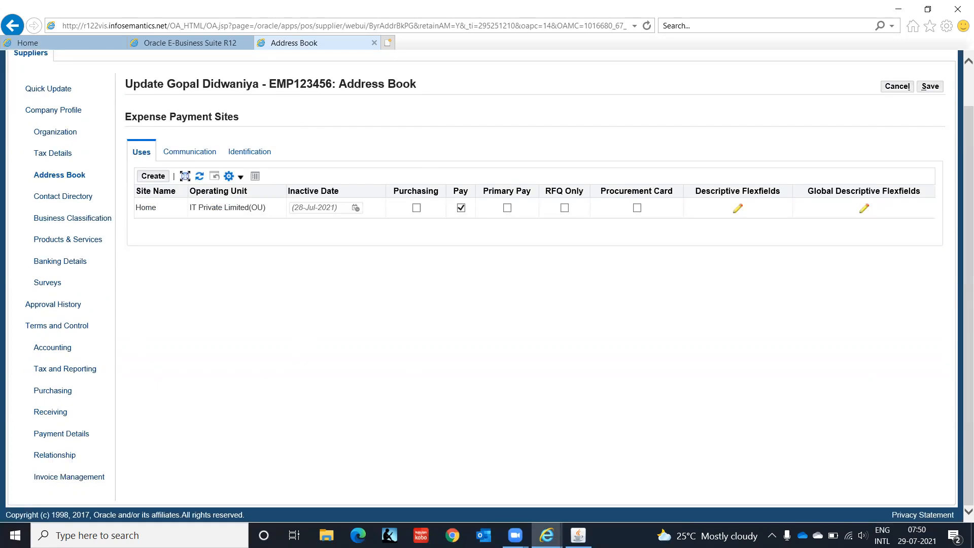
- Check the Home site's liability and prepayment accounts C1.CHN.PUR.2210.00.0000 and save the supplier accounting
left_click(63, 348)
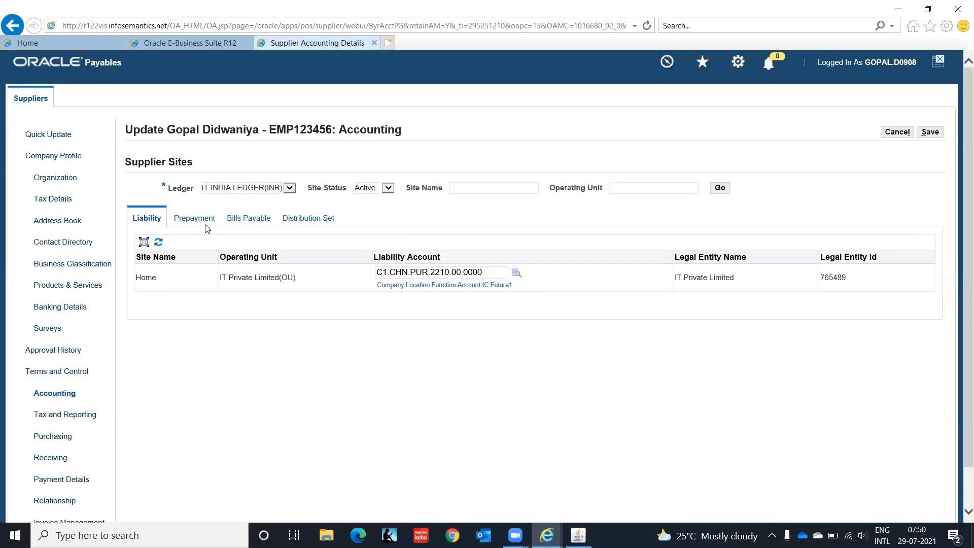
left_click(199, 223)
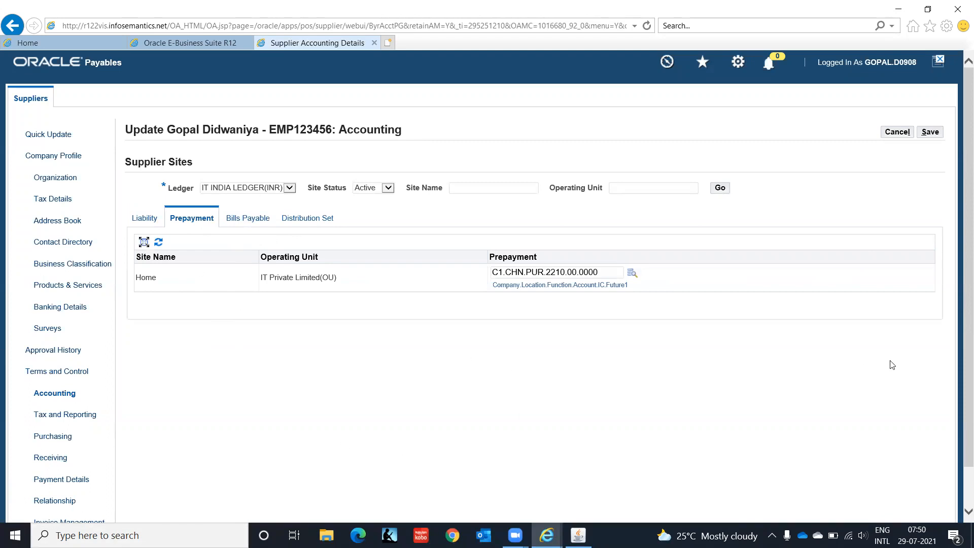
scroll(960, 306, "down", 1)
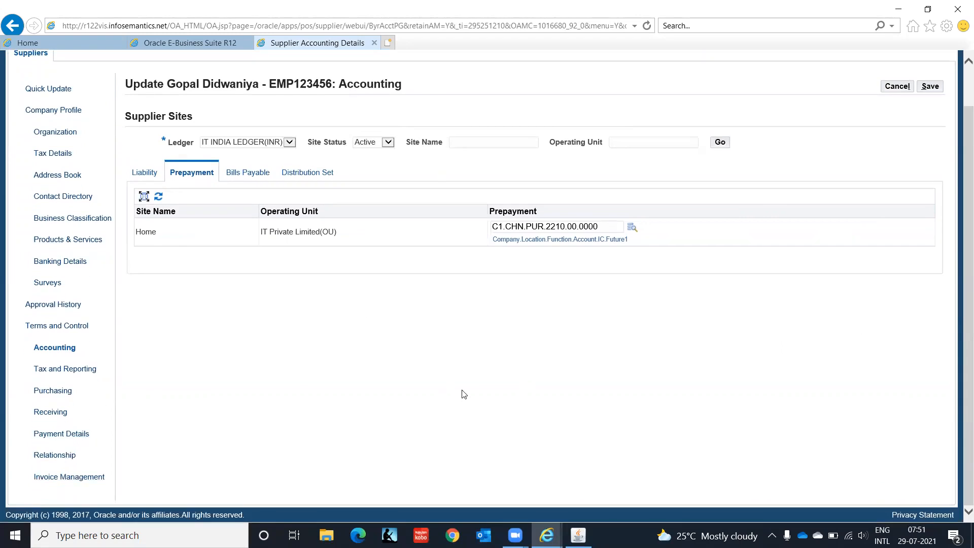
left_click(930, 86)
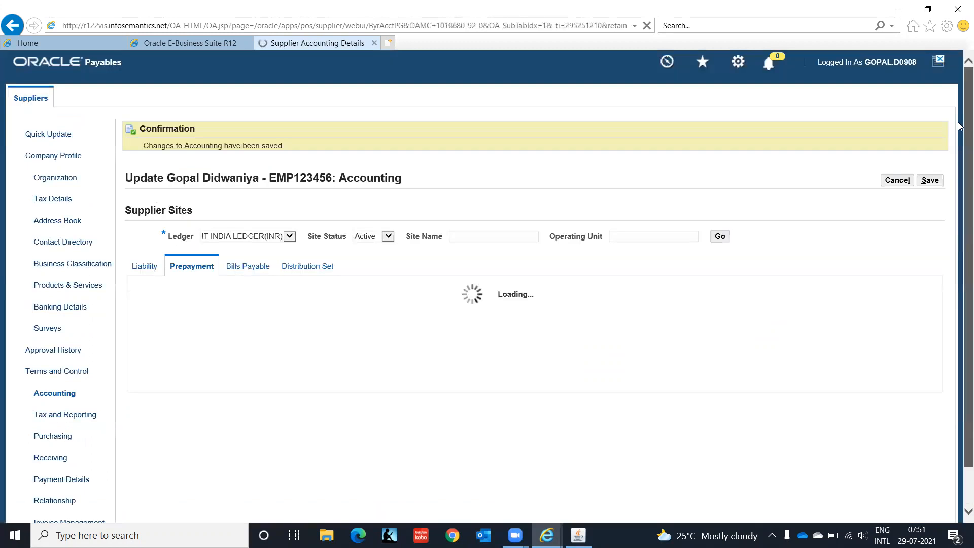
- Log out of the supplier pages and return to the Oracle Applications forms window
left_click(937, 62)
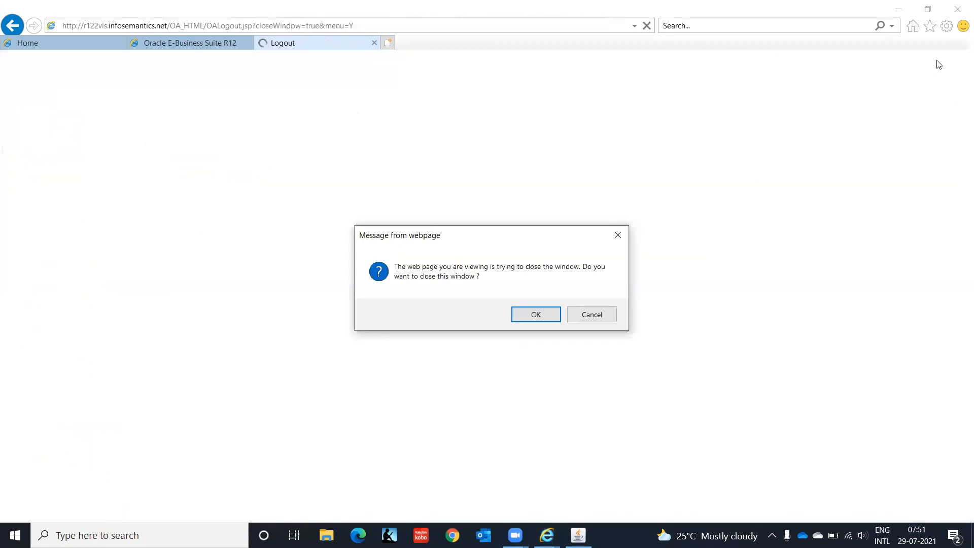
left_click(557, 319)
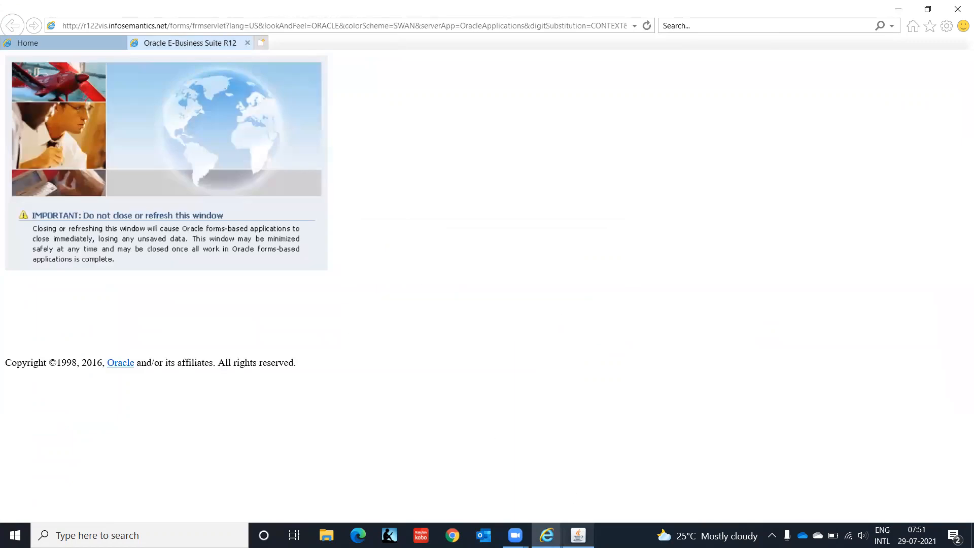
left_click(578, 535)
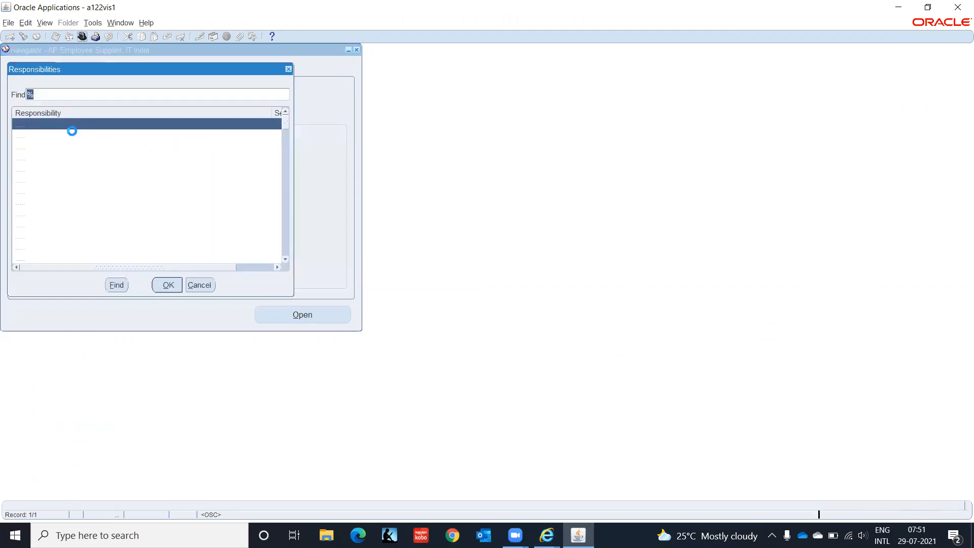
- Under AP Super User IT India, open Expense Reports from Invoices > Entry
left_click(81, 135)
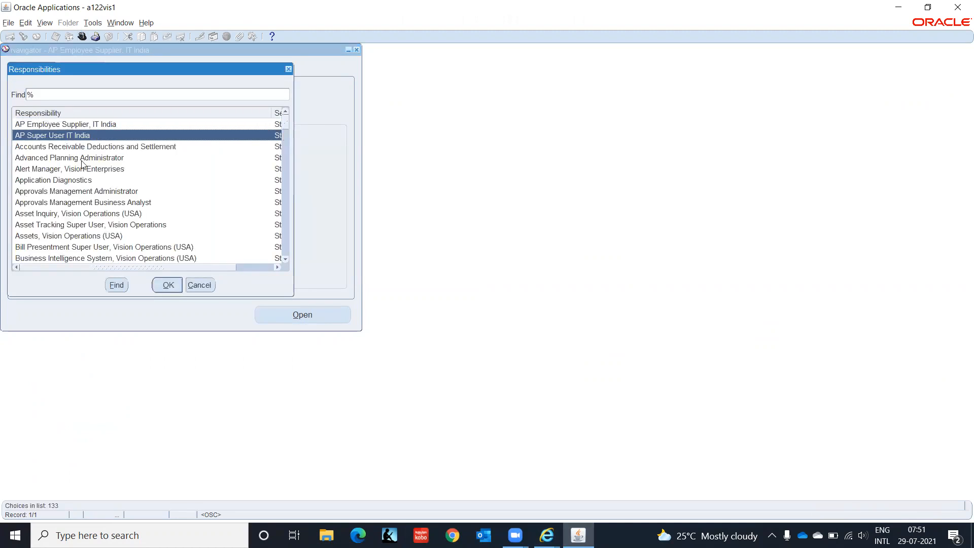
left_click(167, 285)
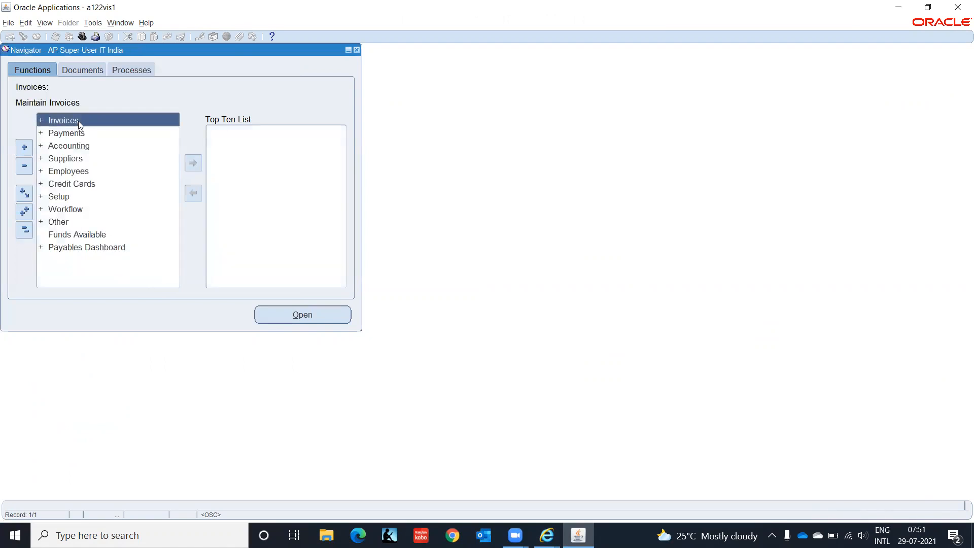
double_click(79, 121)
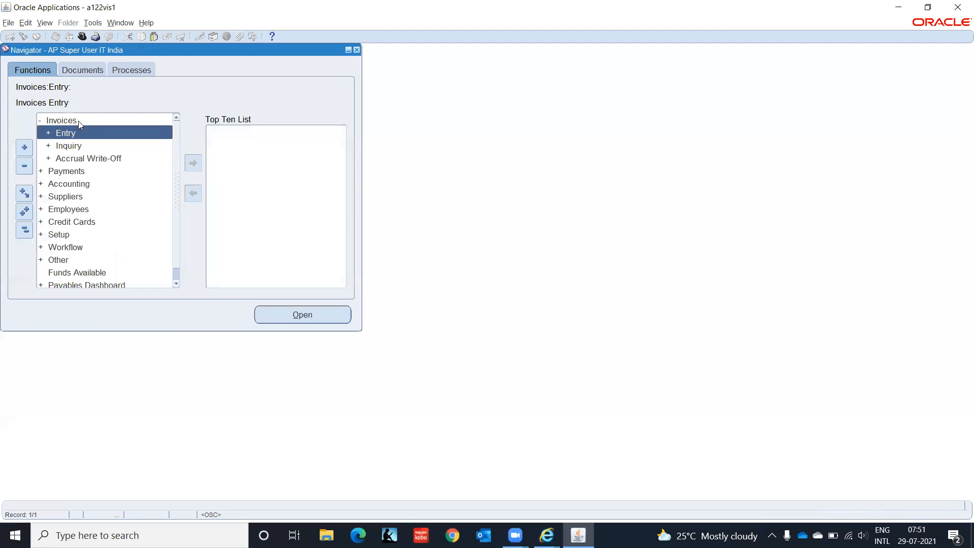
key("Return")
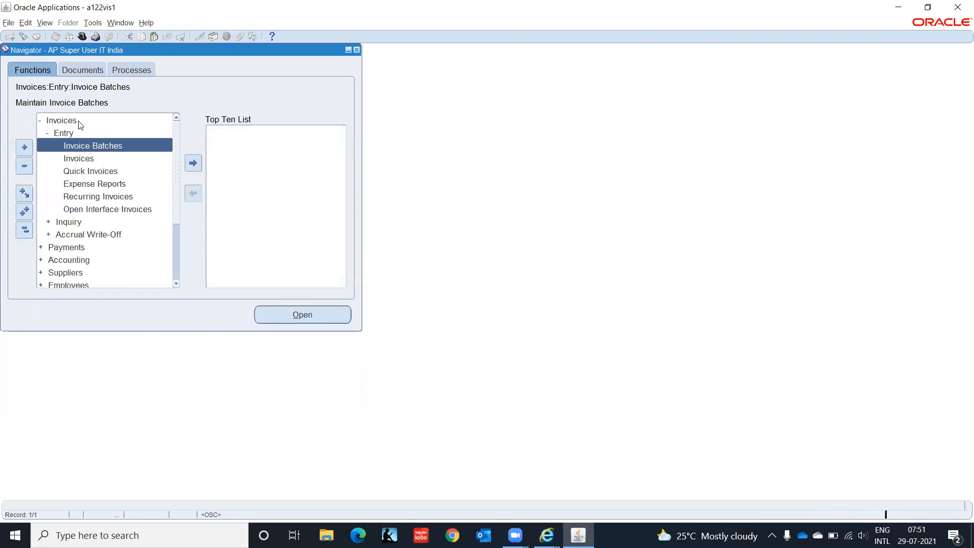
key("Down")
key("Down")
key("Down")
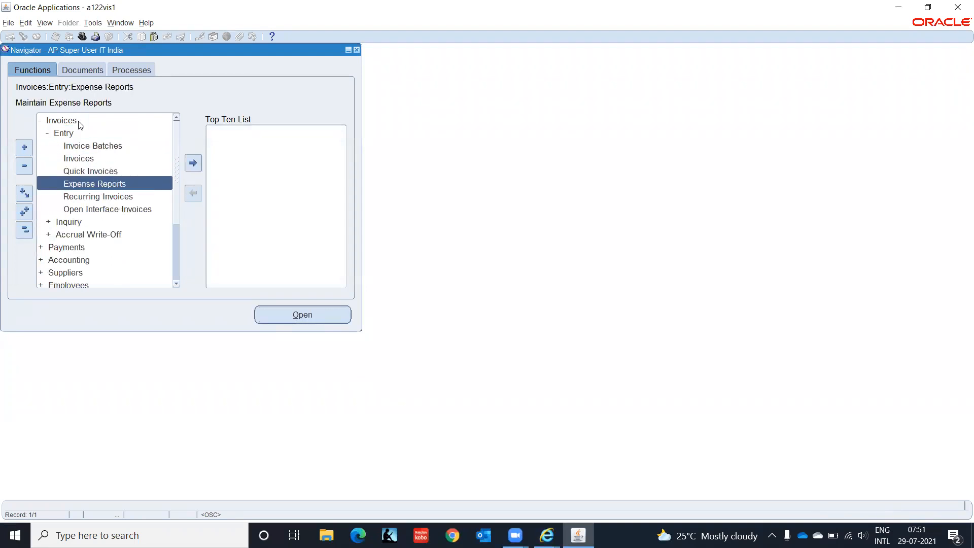
key("Return")
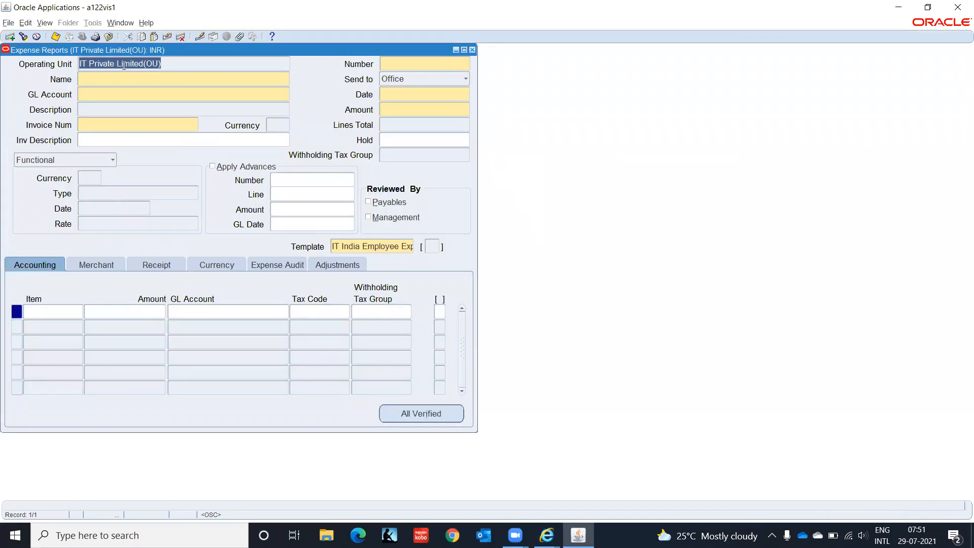
- Select the employee on the expense report header by name
left_click(98, 78)
type("Gopal")
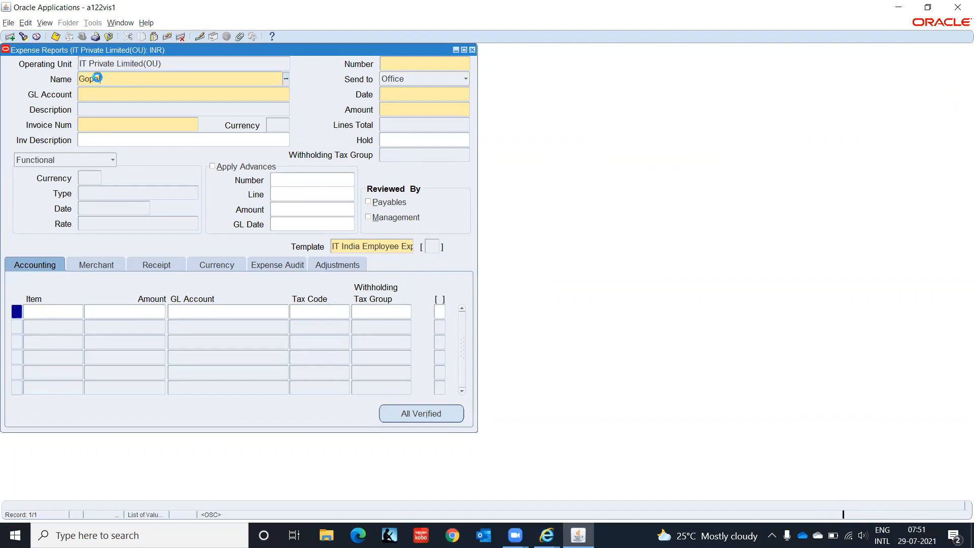
key("Tab")
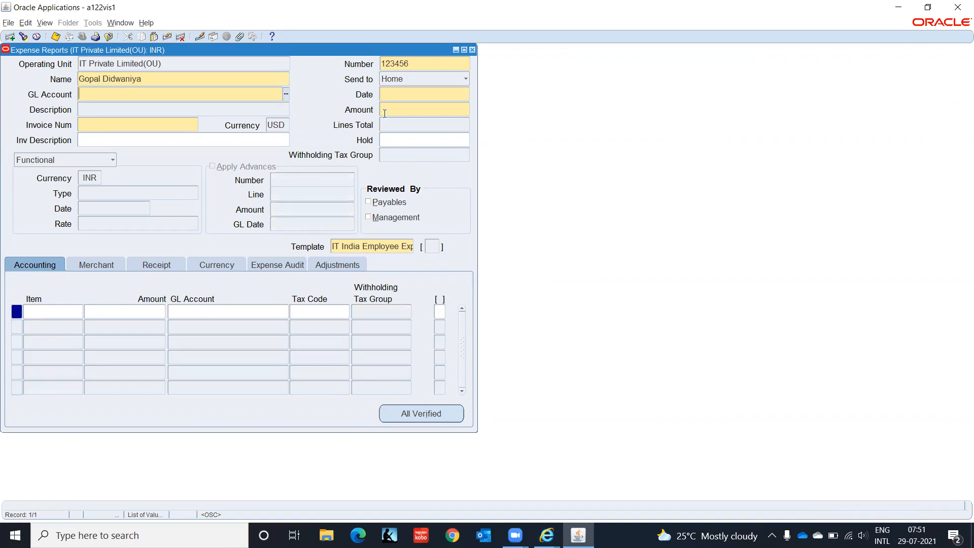
- Start the GL Account with company C1, location CHN and function HR
left_click(284, 93)
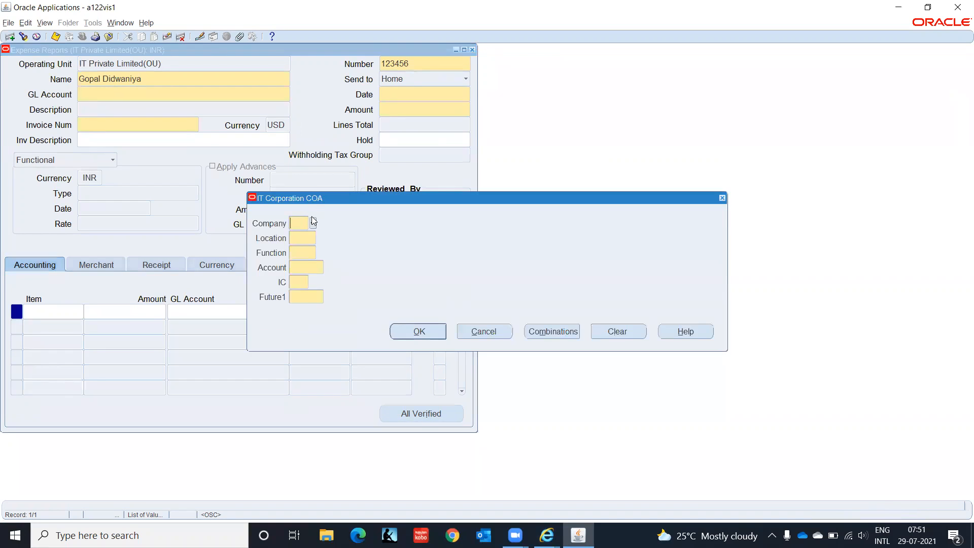
type("C1")
key("Tab")
type("CHN")
key("Tab")
type("HR")
key("Tab")
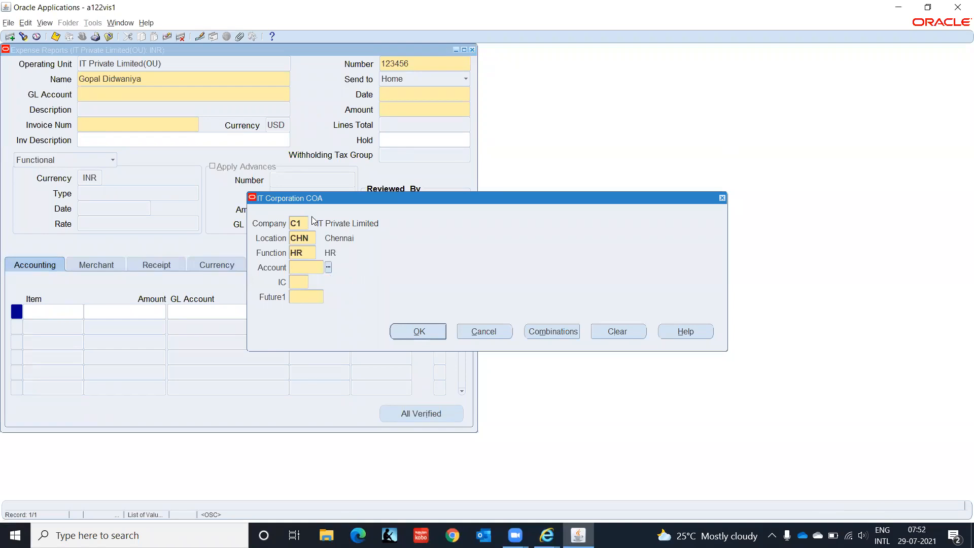
- Pick account 2210 Accounts Payable from the list, then IC 00 and Future1 0000
key("ctrl+l")
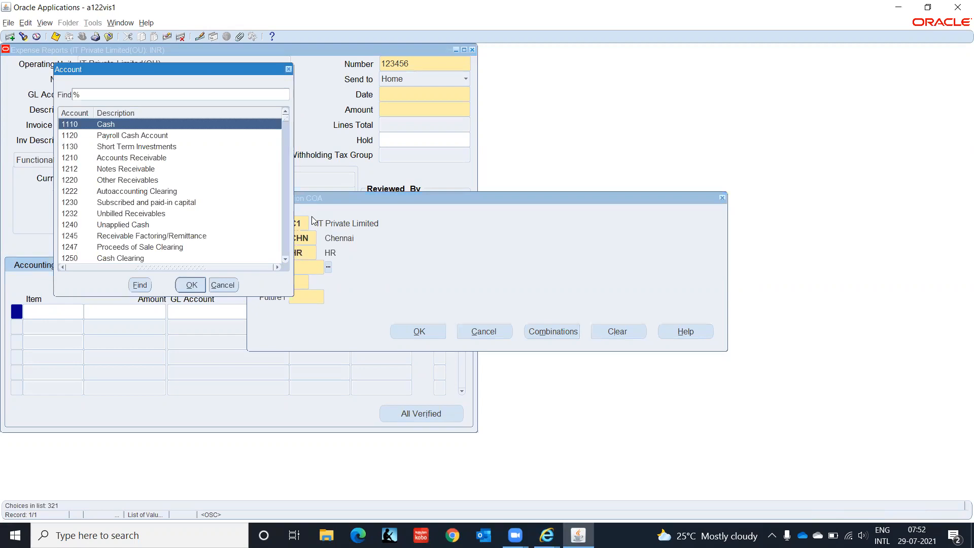
key("Down")
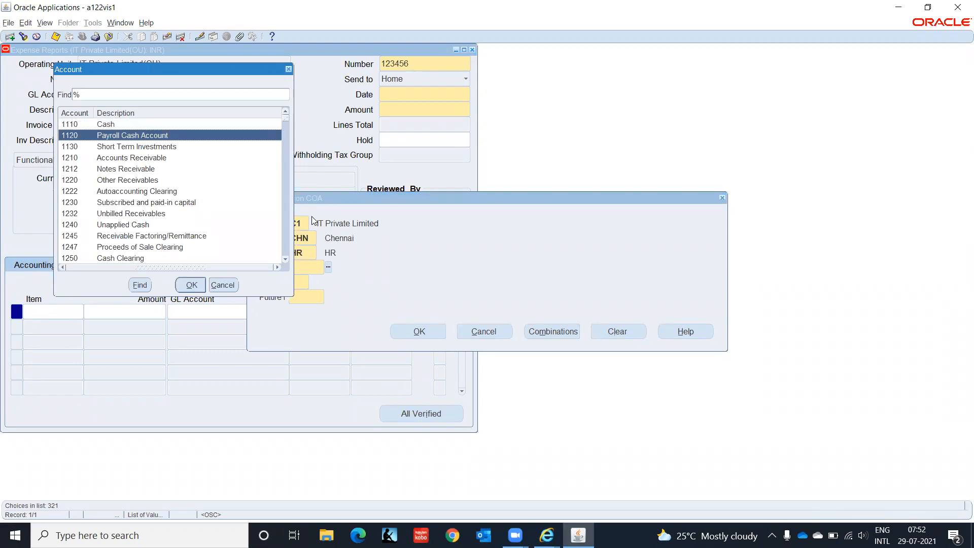
key("Down")
key("Down")
key("Down")
key("Down")
key("Down")
key("Down")
key("Down")
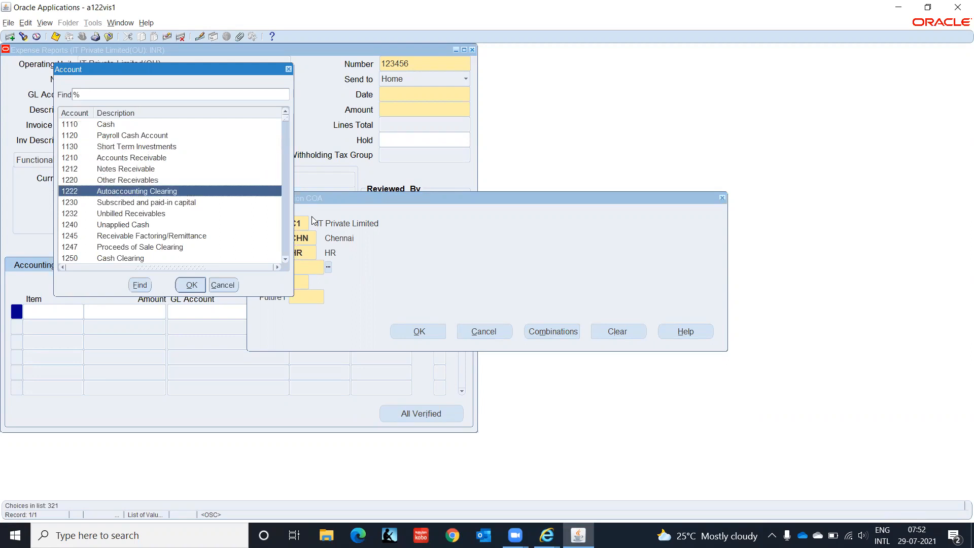
key("Down")
key("Down")
key("Down")
key("Down")
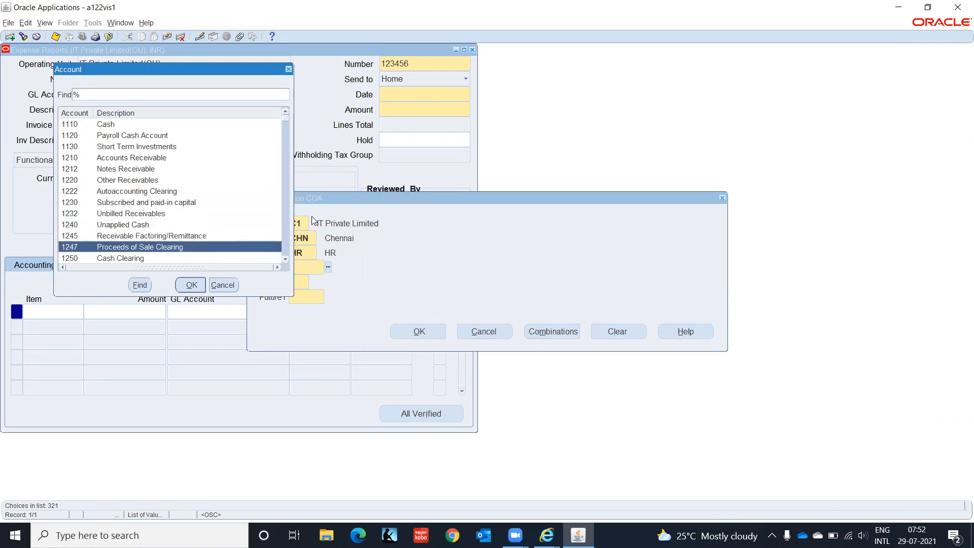
key("Down")
key("Down")
key("Down")
key("Down")
key("Down")
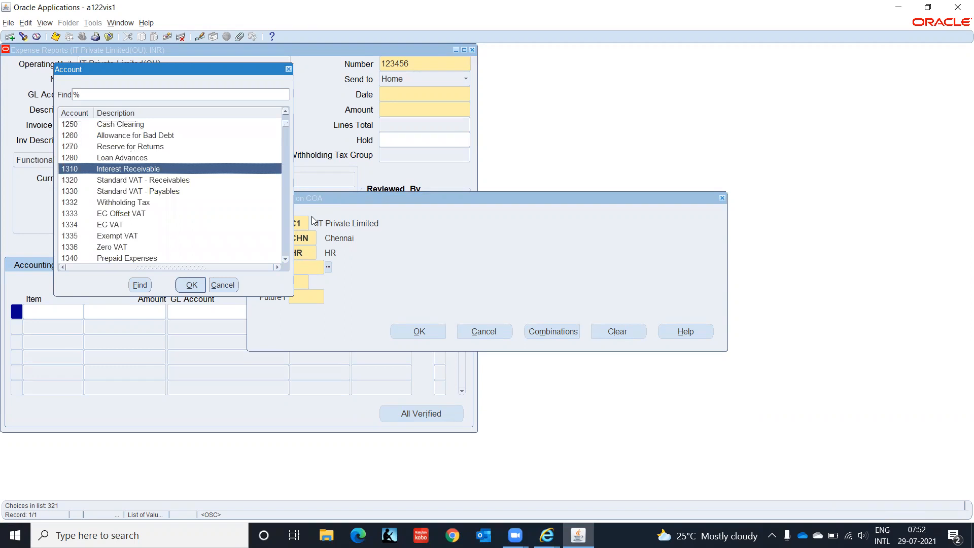
key("Down")
key("Down")
key("Down")
key("Down")
key("Down")
key("Down")
key("Down")
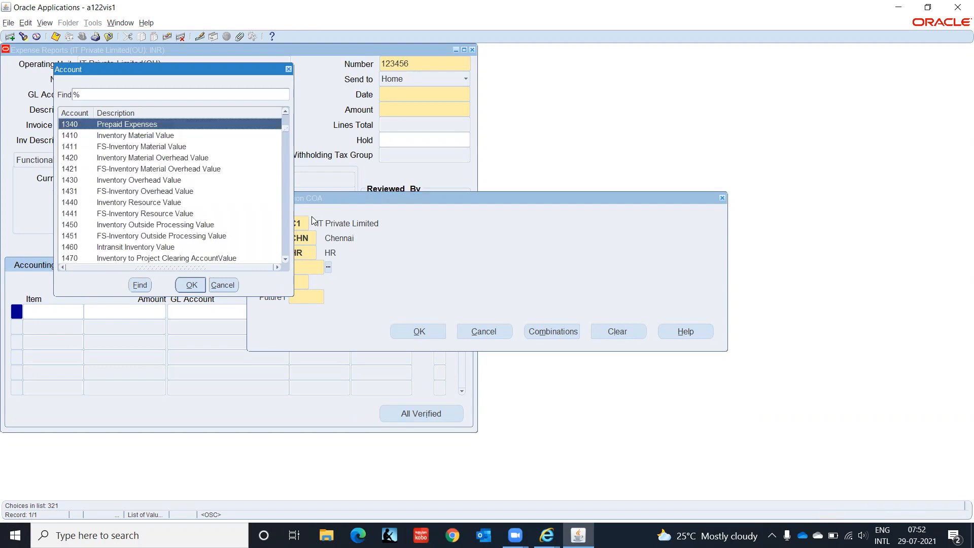
key("Down")
key("Down")
key("Down")
key("Down")
key("Down")
key("Down")
key("Down")
key("Down")
key("Down")
key("Down")
key("Down")
key("Down")
key("Down")
key("Down")
key("Down")
key("Down")
key("Down")
key("Down")
key("Down")
key("Down")
key("Down")
key("Down")
key("Down")
key("Down")
key("Down")
key("Down")
key("Down")
key("Down")
key("Down")
key("Down")
key("Down")
key("Down")
key("Down")
key("Down")
key("Down")
key("Down")
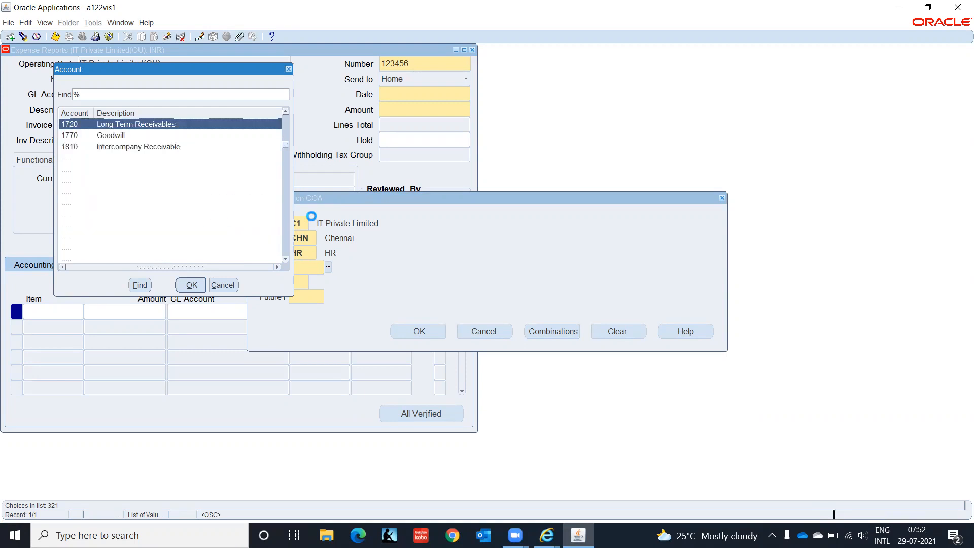
key("Down")
key("Down")
key("Down")
key("Down")
key("Down")
key("Down")
key("Down")
key("Down")
key("Down")
key("Down")
key("Down")
key("Down")
key("Down")
key("Down")
key("Down")
key("Down")
key("Down")
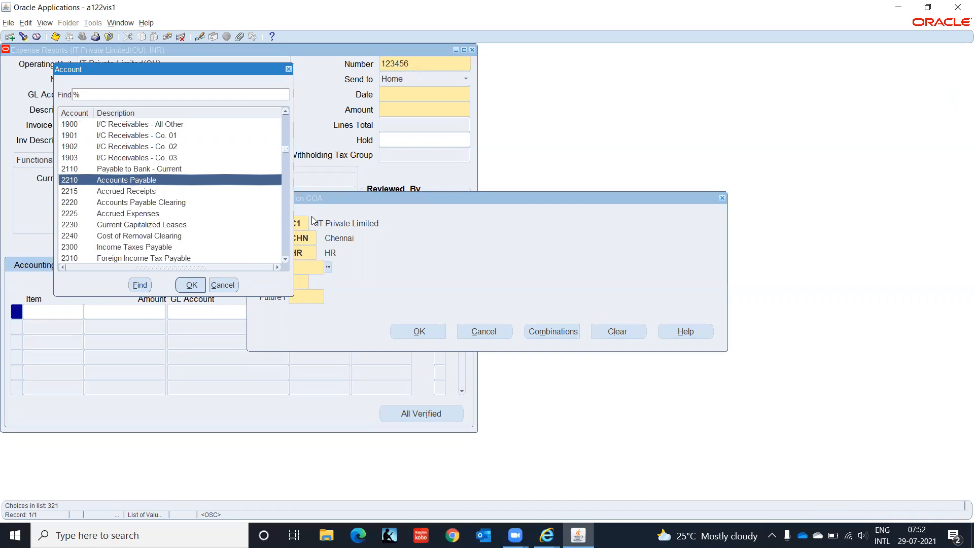
key("Down")
key("Down")
key("Down")
key("Down")
key("Down")
key("Down")
key("Down")
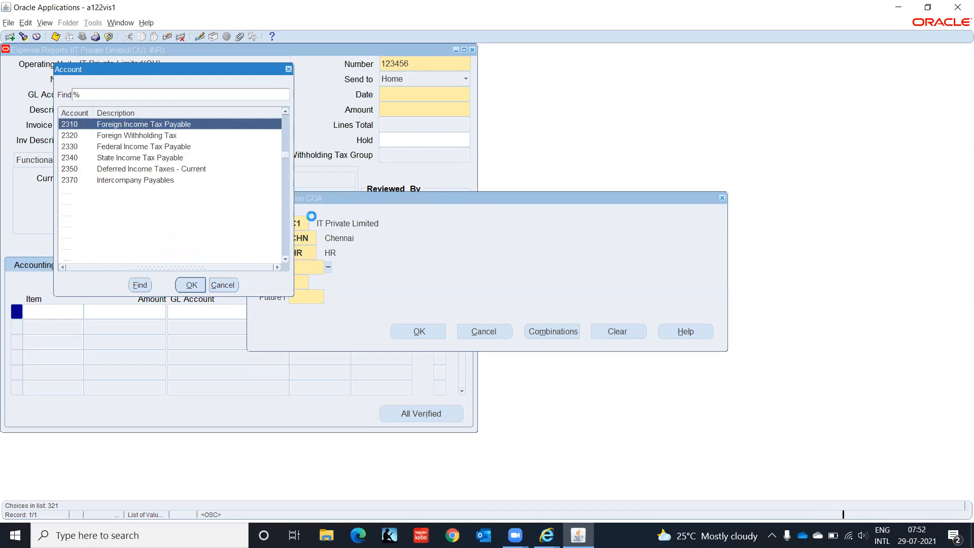
key("Up")
key("Up")
key("Up")
key("Up")
key("Up")
key("Up")
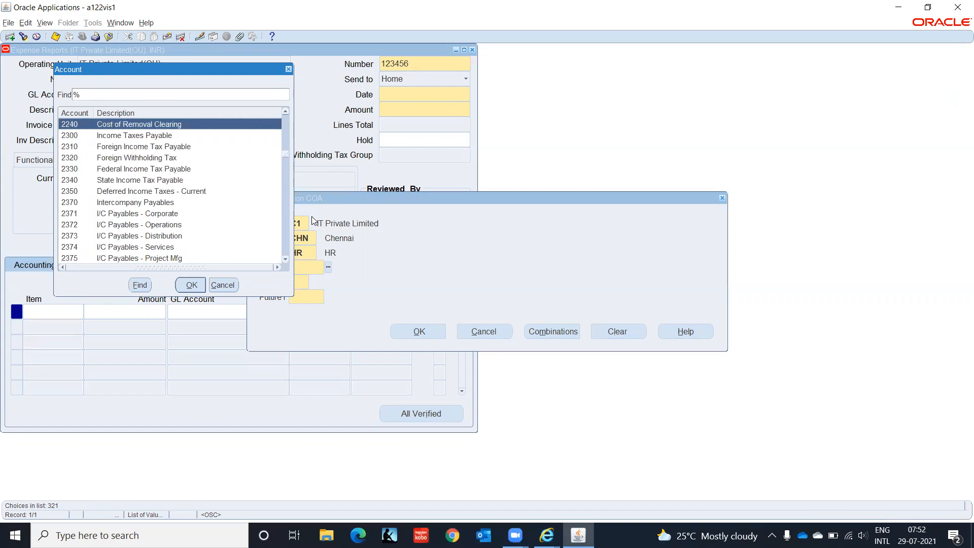
key("Up")
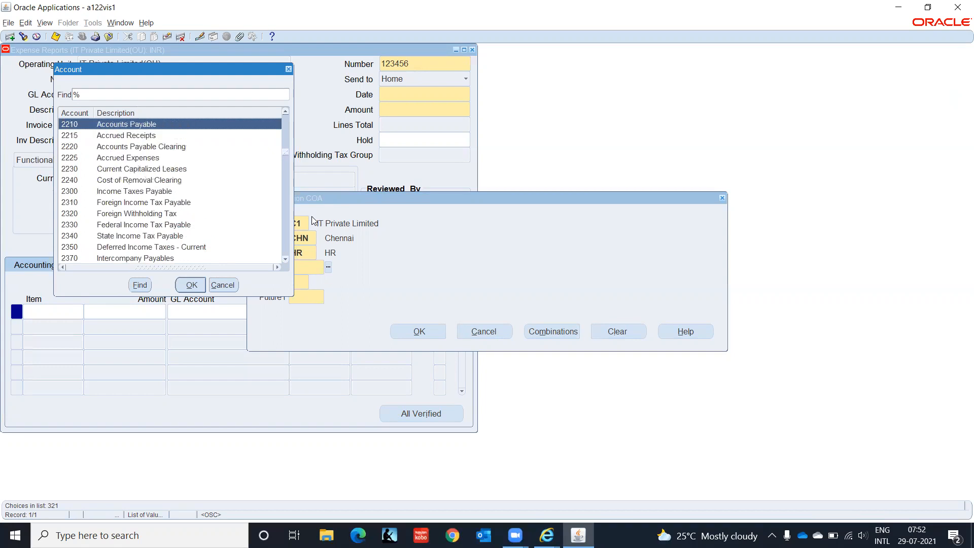
key("Return")
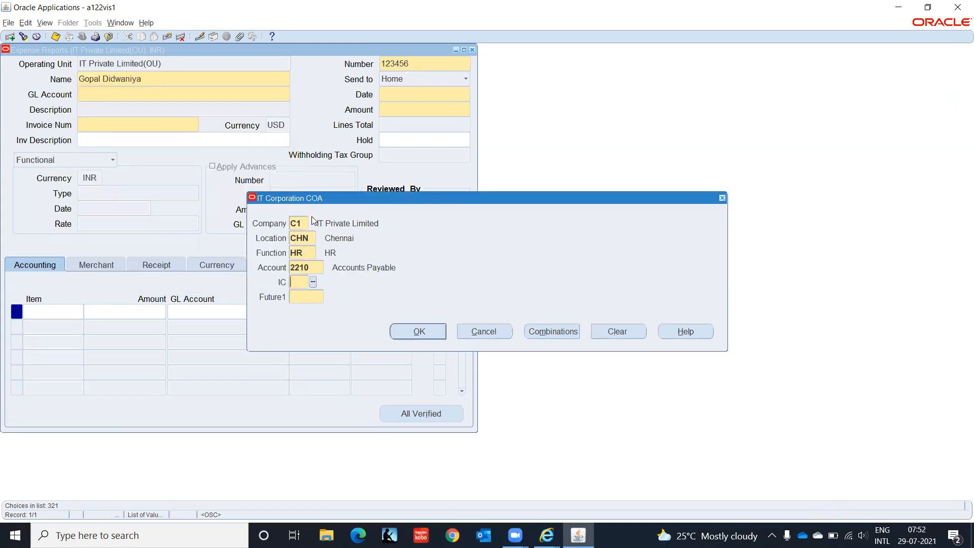
type("00")
key("Tab")
type("0000")
key("Return")
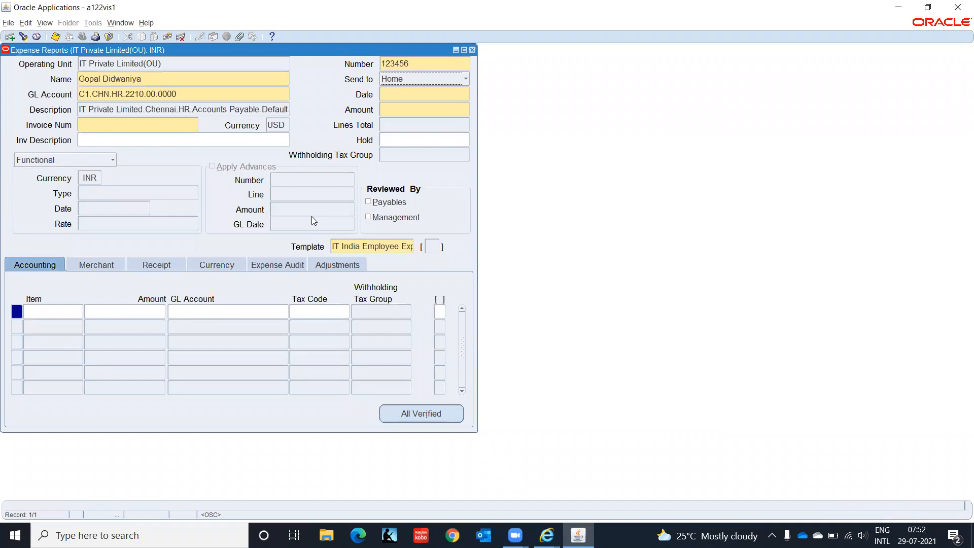
- Enter report date 28-JUL-2021 and invoice number EMP001
left_click(420, 92)
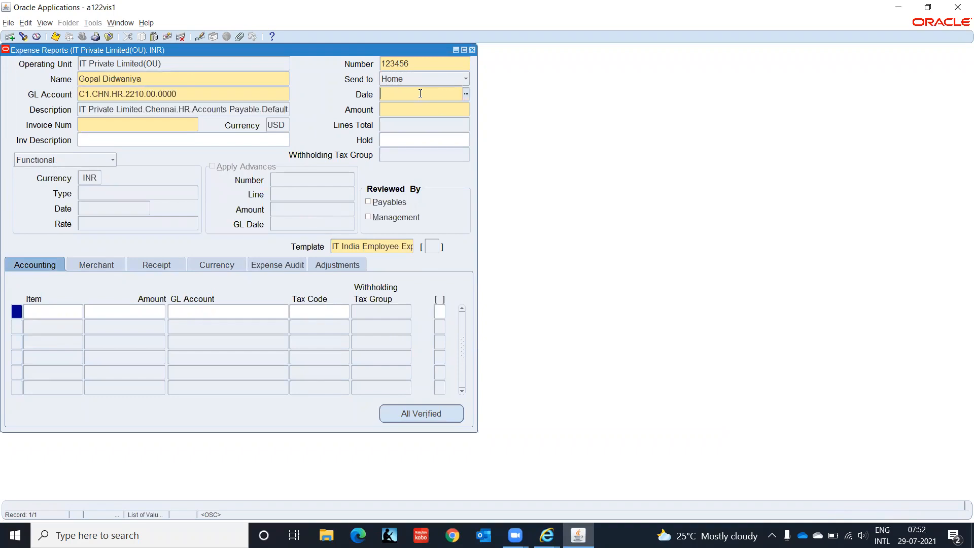
type("28-JUL-2021")
key("Tab")
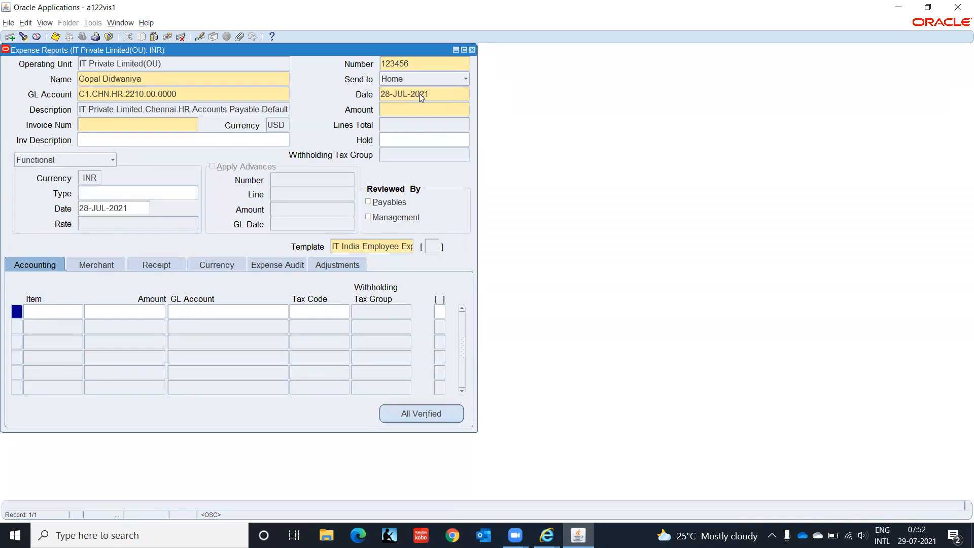
type("EMP001")
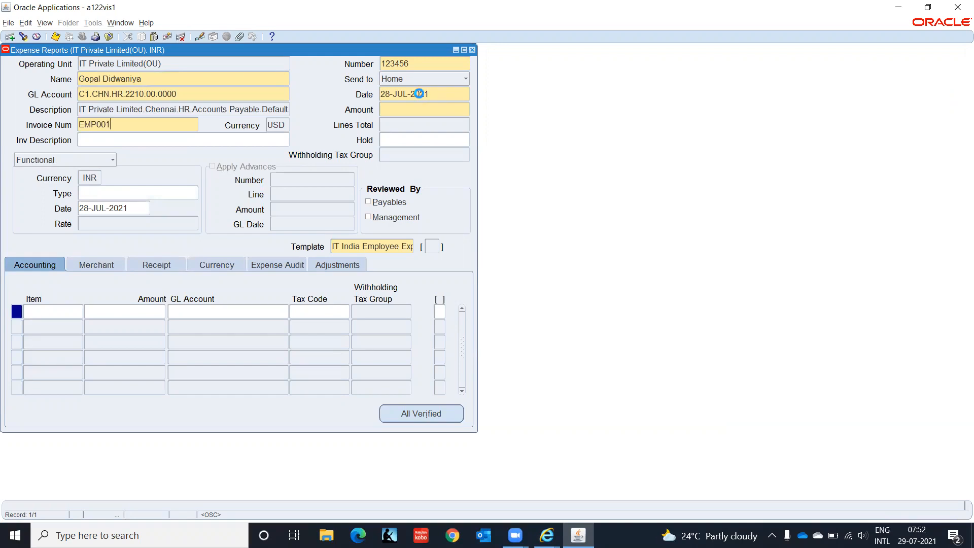
key("Tab")
- Note the USD currency, then close the Expense Reports form and confirm
left_click_drag(281, 124, 278, 124)
left_click(472, 50)
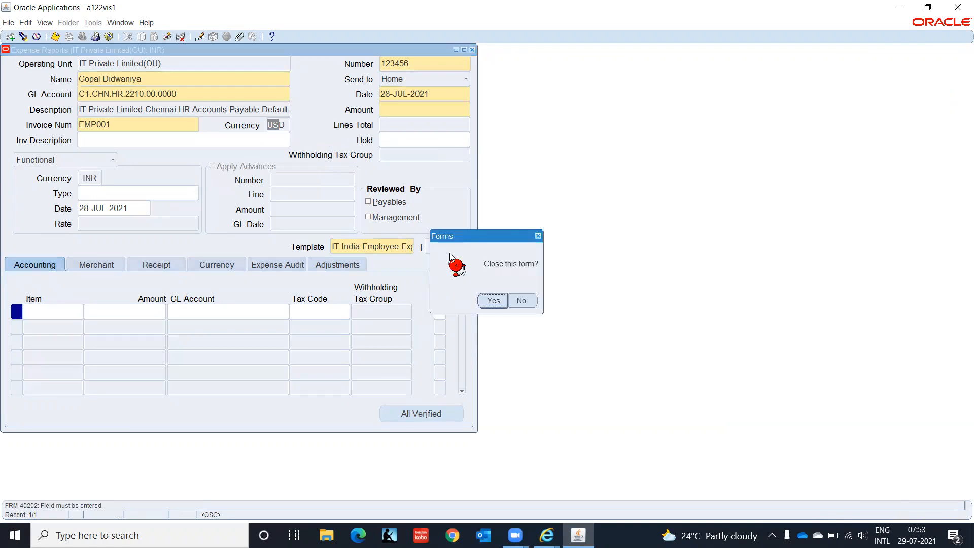
left_click(487, 299)
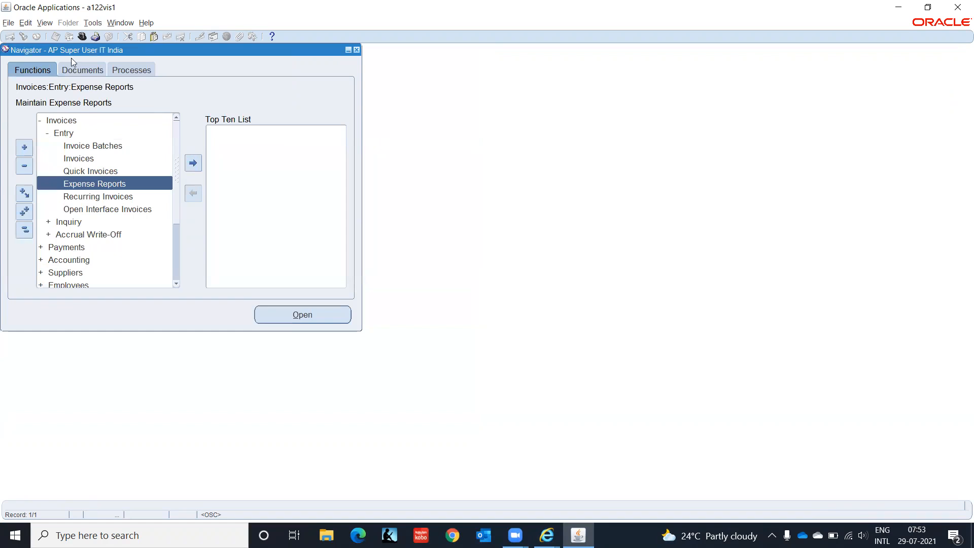
- Switch to the AP Employee Supplier, IT India responsibility and bring up the browser Suppliers page
left_click(81, 37)
left_click(177, 290)
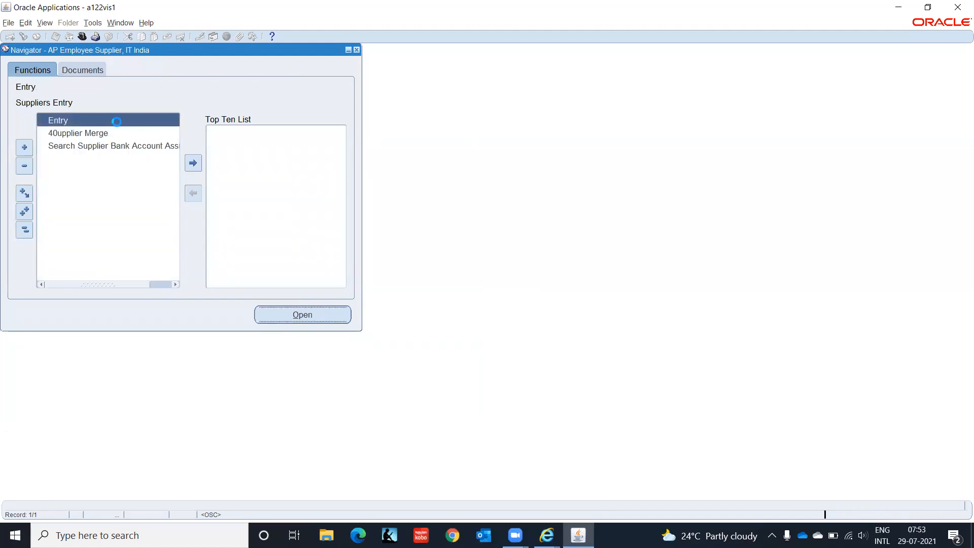
left_click(546, 535)
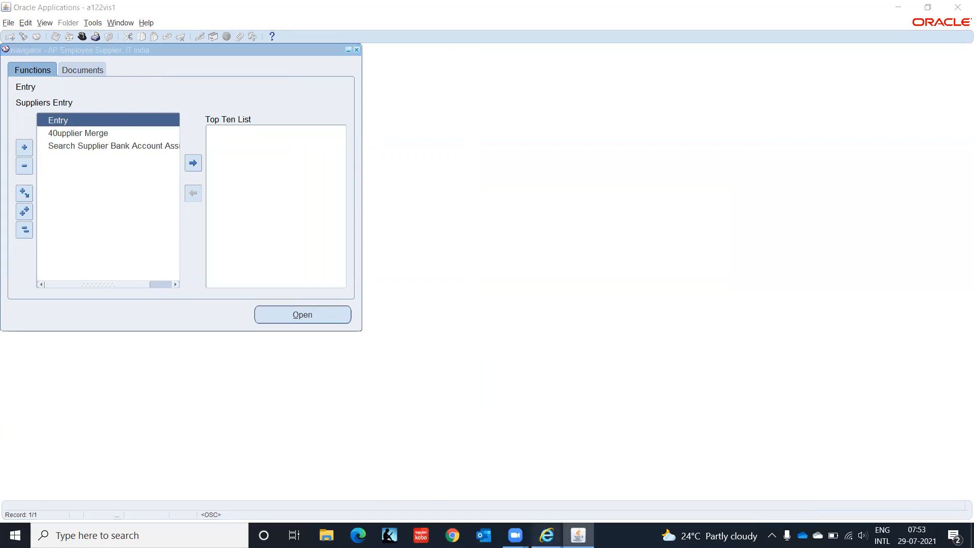
left_click(695, 490)
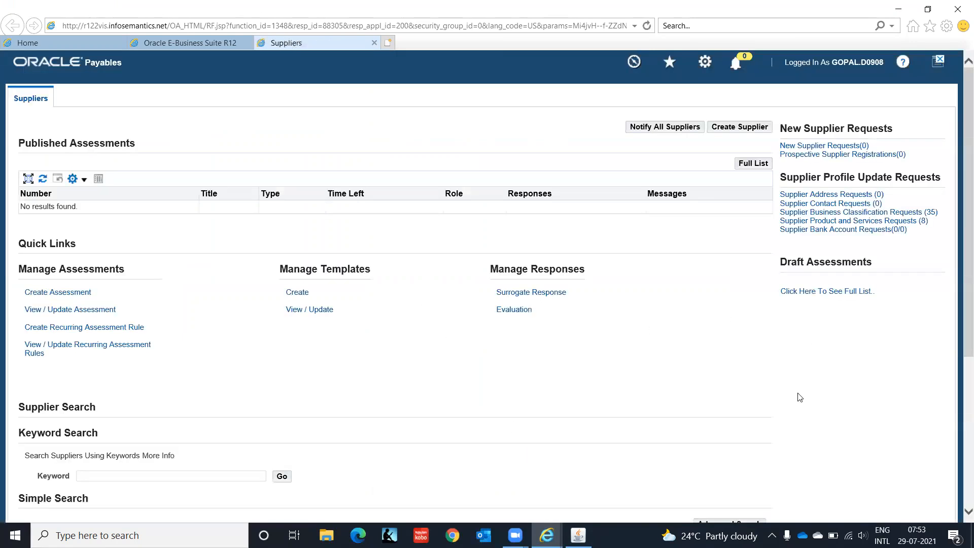
- Search suppliers by the employee's full name and open the supplier's Quick Update page
left_click_drag(960, 213, 958, 447)
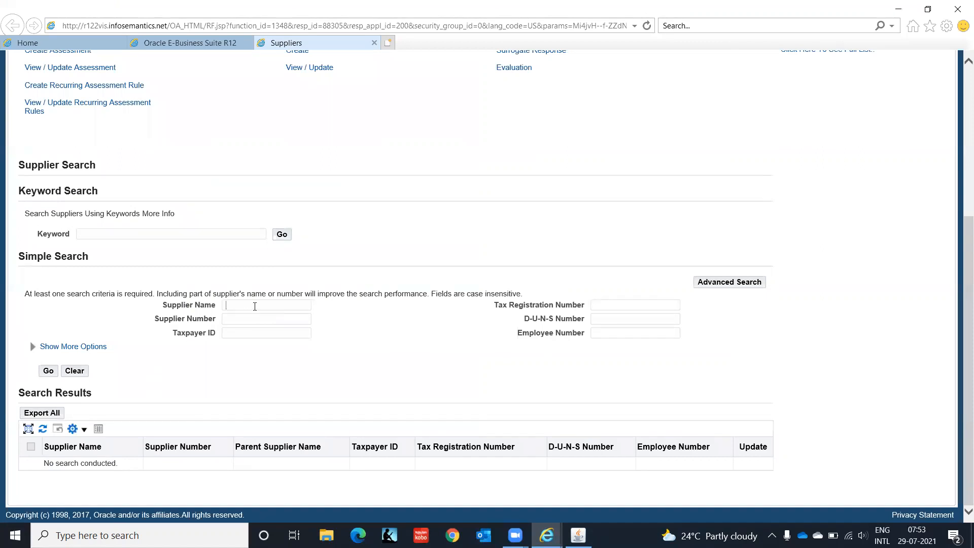
key("Tab")
left_click(48, 372)
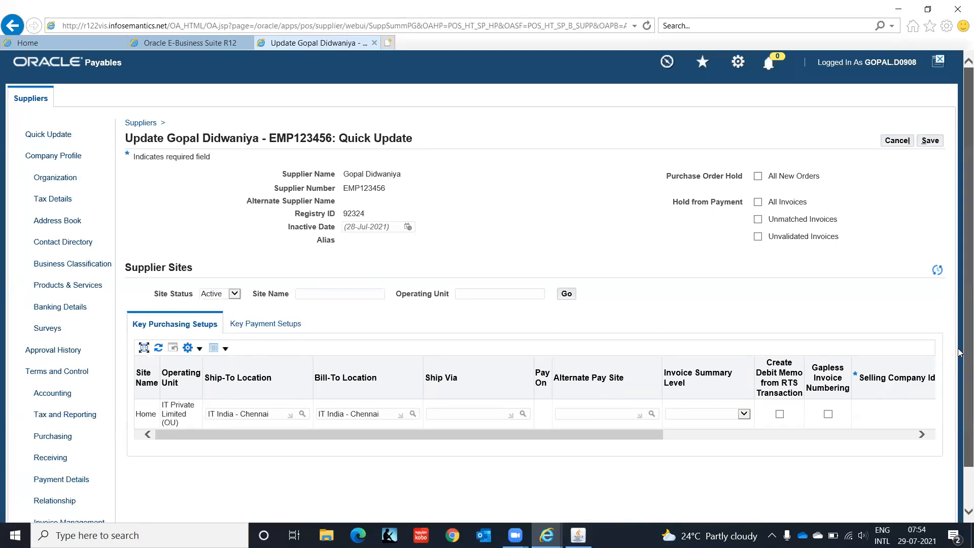
scroll(649, 461, "down", 2)
- In Invoice Management, set the Home site's invoice currency to INR via the More... search
left_click(68, 479)
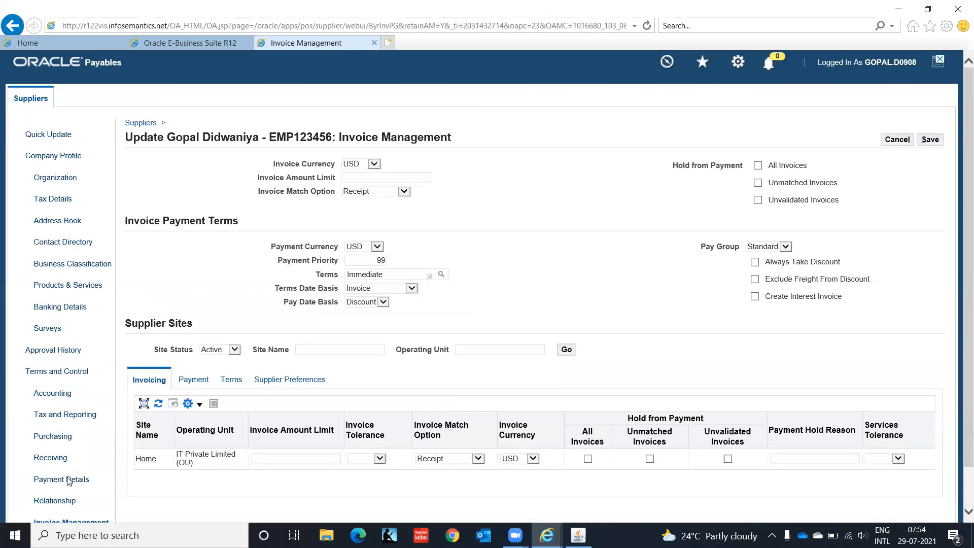
left_click(532, 458)
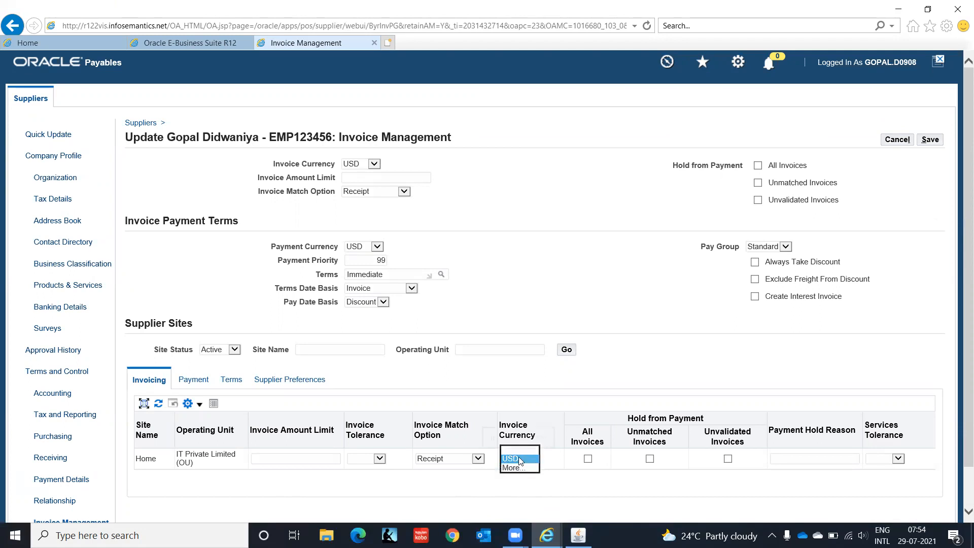
left_click(519, 458)
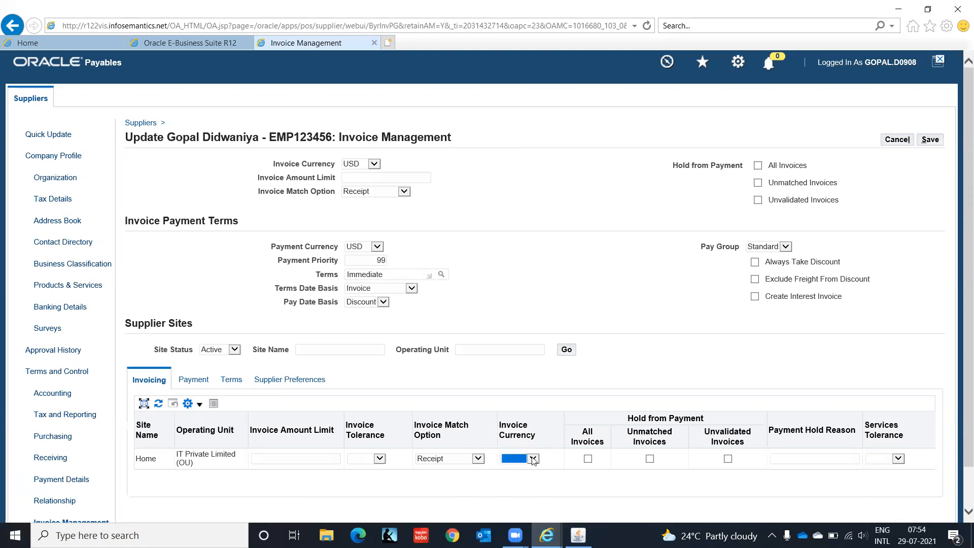
left_click(533, 458)
left_click(522, 480)
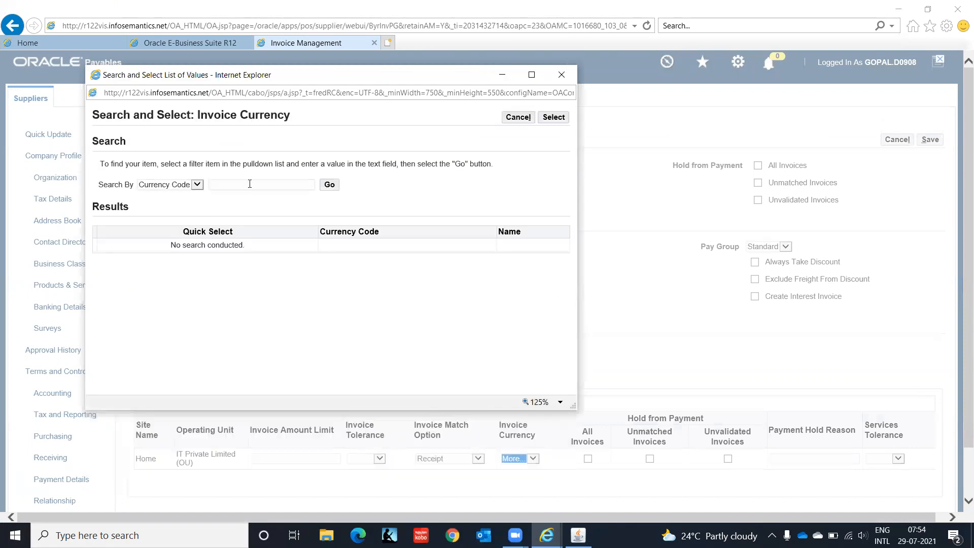
left_click(250, 184)
type("INR")
left_click(331, 186)
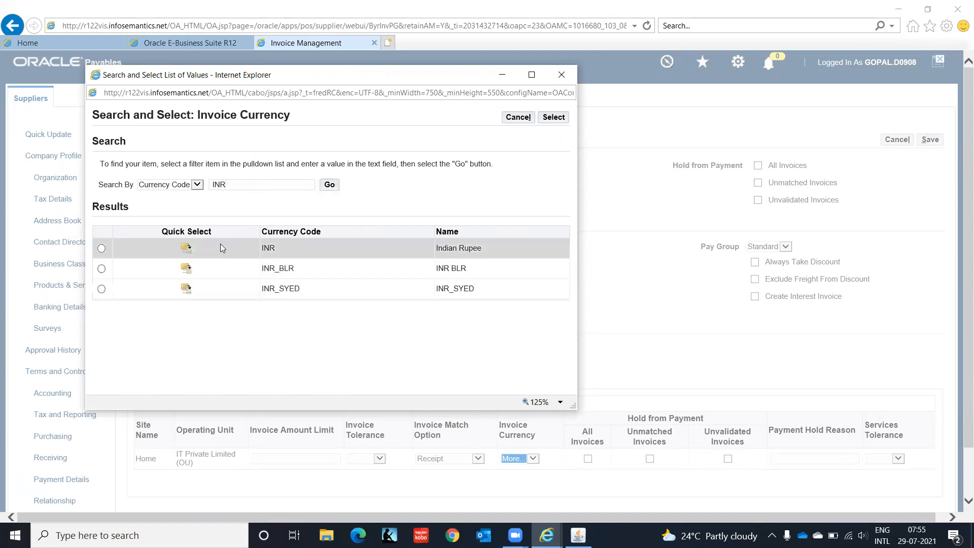
left_click(186, 250)
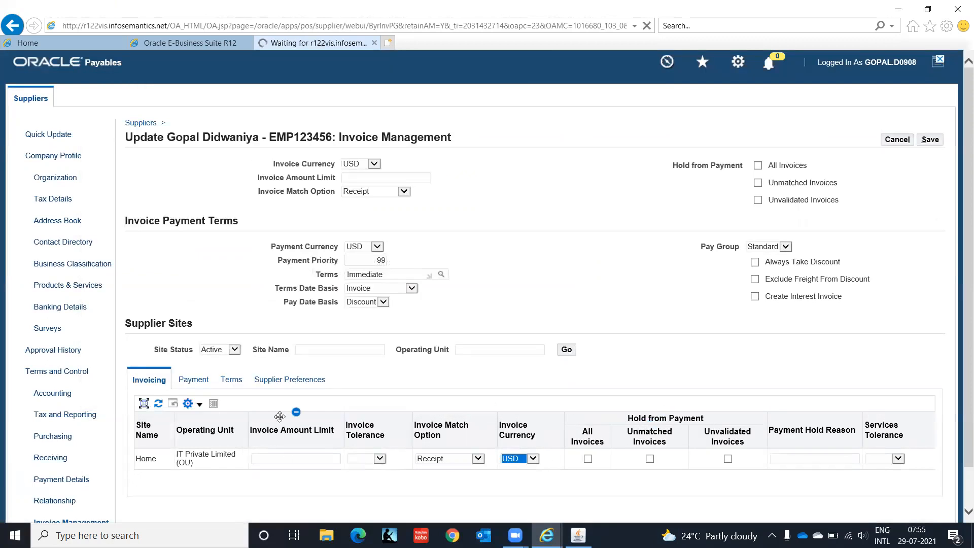
- Search INR again in the invoice currency list, then view the site's Payment settings
left_click(533, 458)
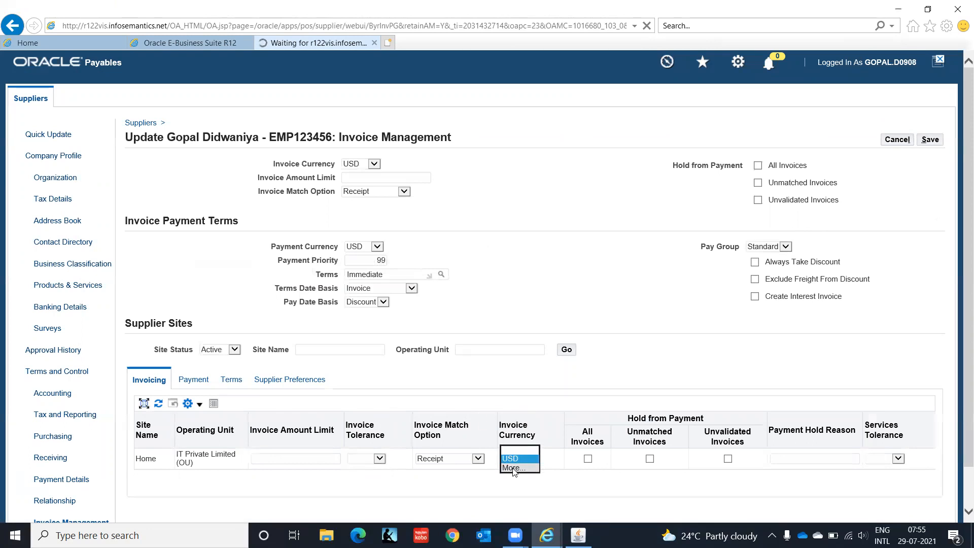
left_click(513, 468)
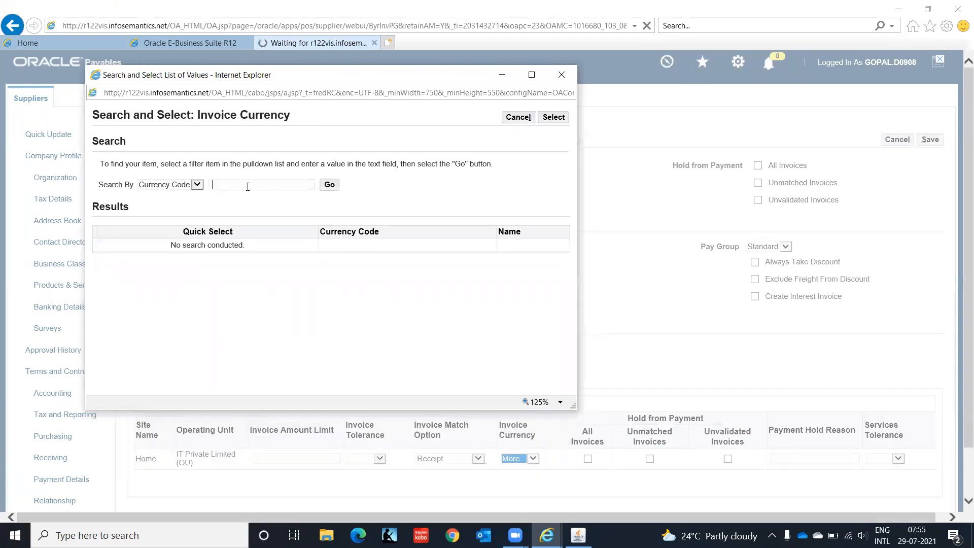
left_click(247, 186)
type("INR")
left_click(332, 186)
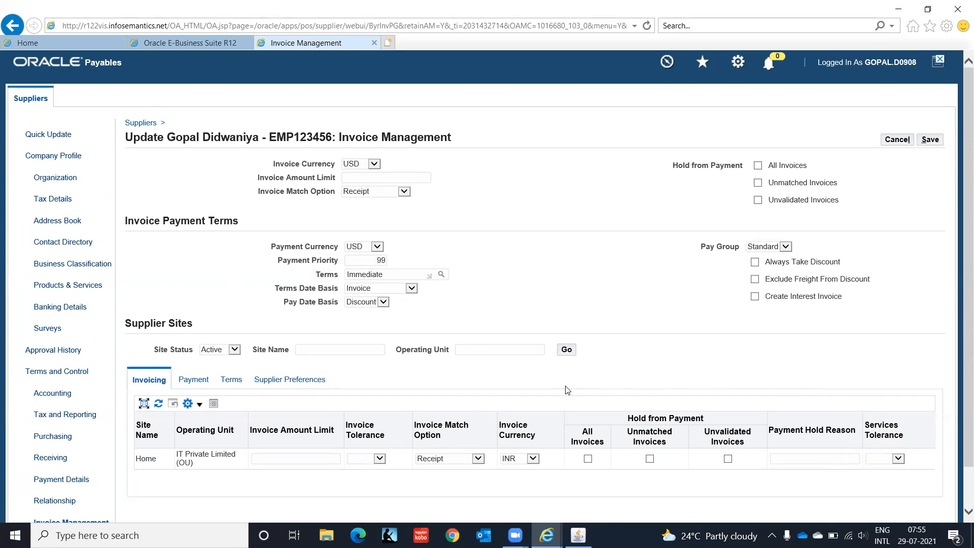
left_click(188, 381)
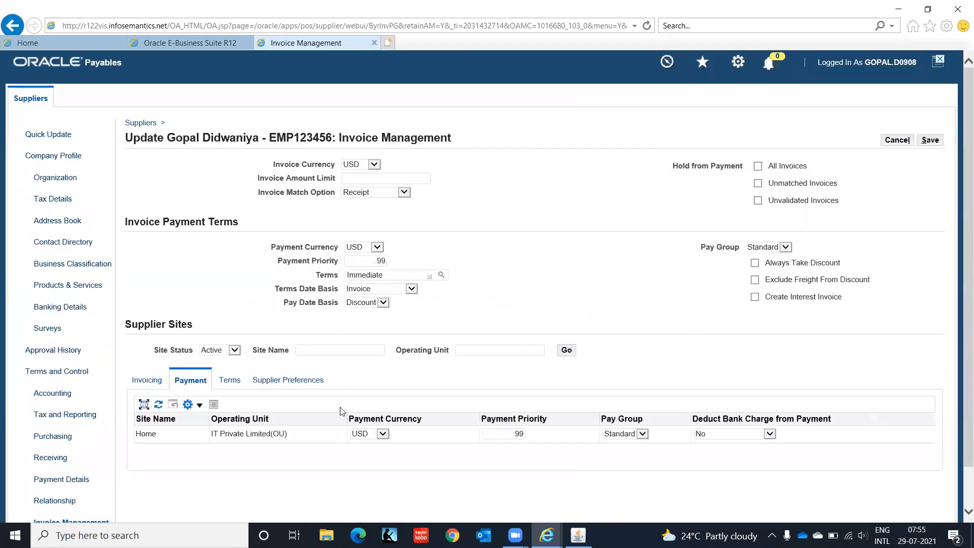
- Set the Home site's payment currency to INR via the More... search
left_click(383, 435)
left_click(383, 435)
left_click(383, 434)
left_click(377, 443)
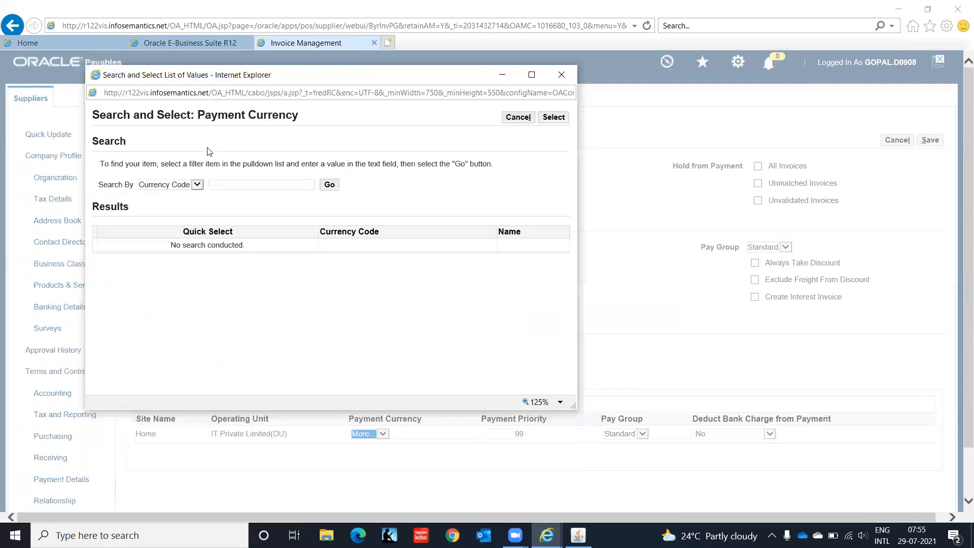
type("INR")
left_click(337, 187)
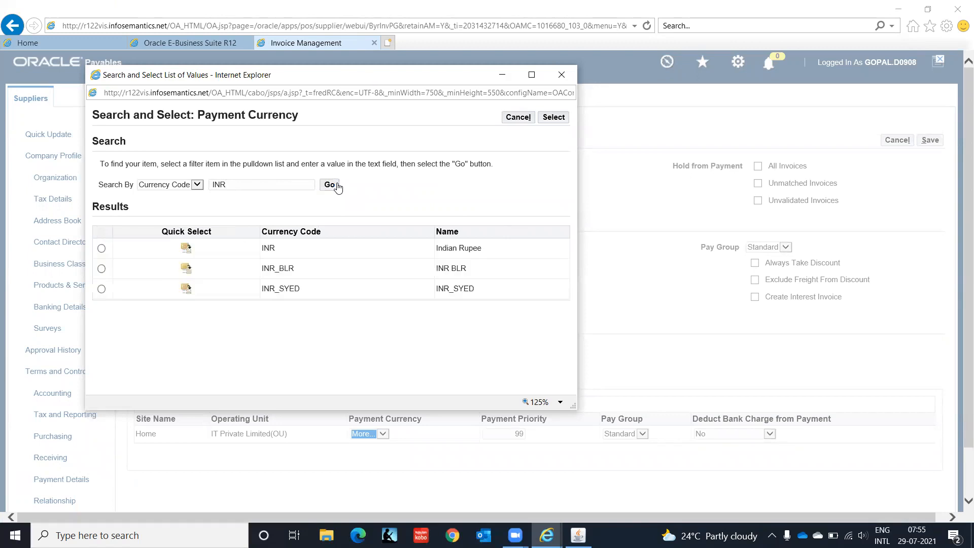
left_click(185, 248)
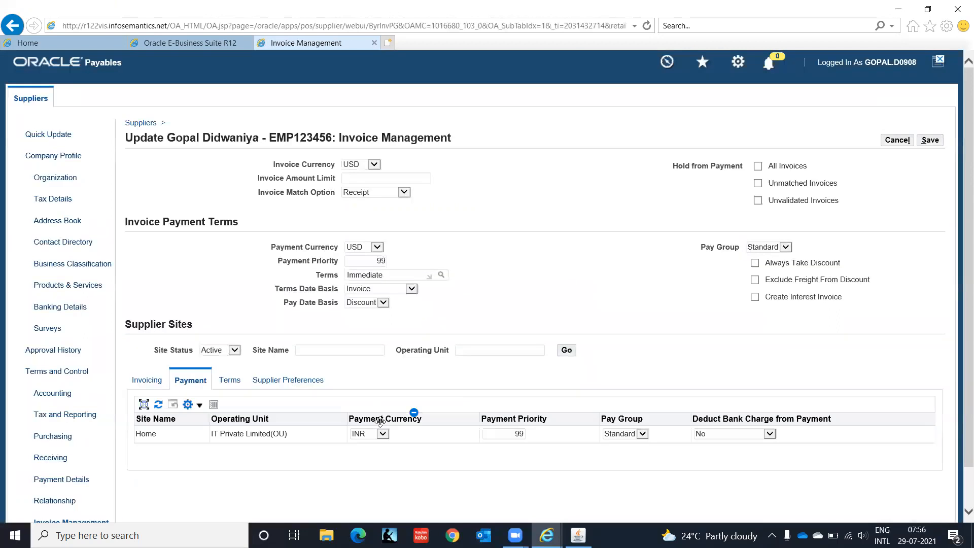
- Check the payment terms, save Invoice Management, and close the supplier tab
left_click(226, 384)
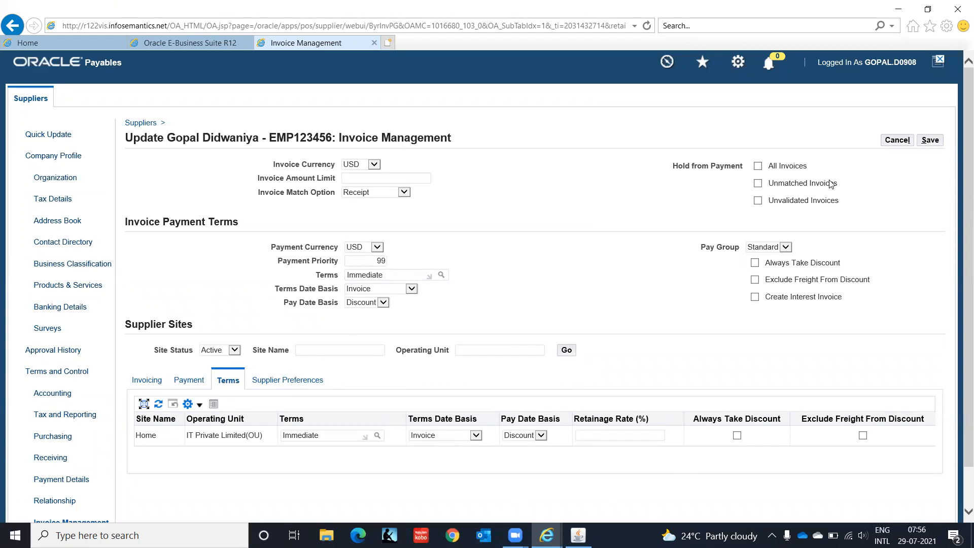
left_click(929, 140)
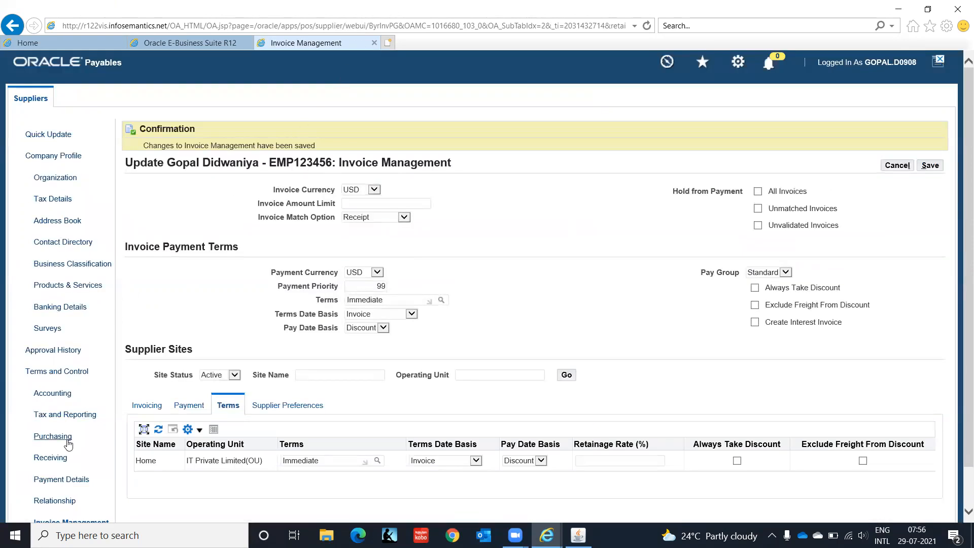
left_click(374, 43)
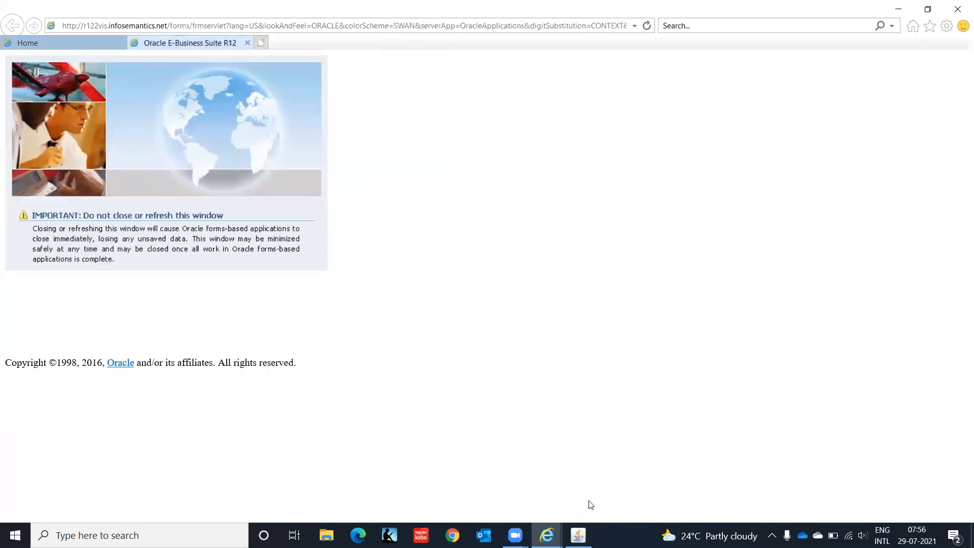
- Back in the forms window, switch to AP Super User IT India and open Invoices > Entry > Expense Reports
left_click(578, 535)
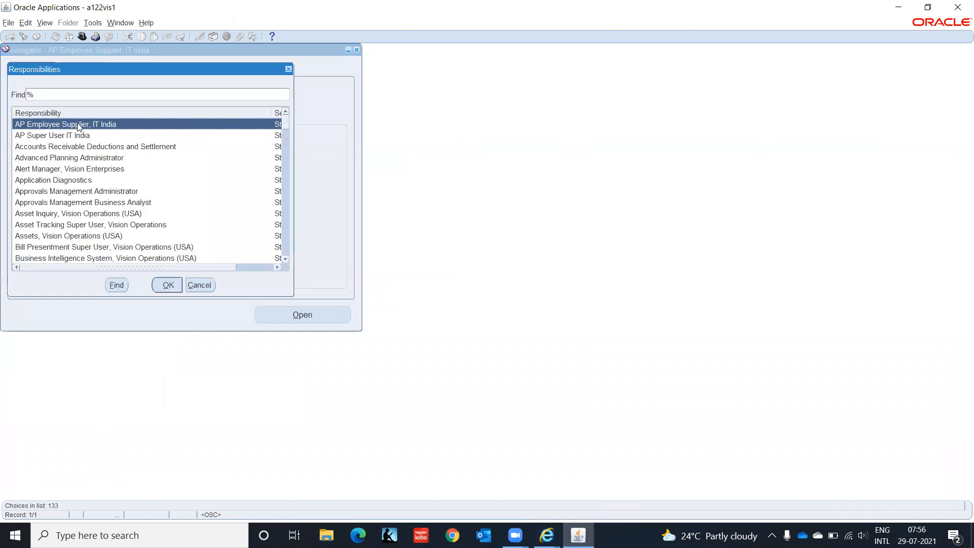
left_click(78, 135)
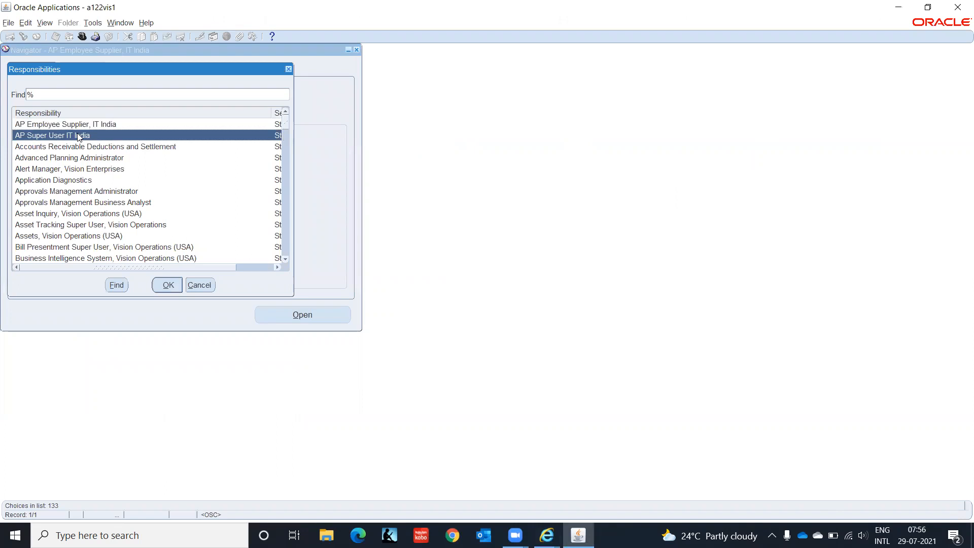
left_click(167, 285)
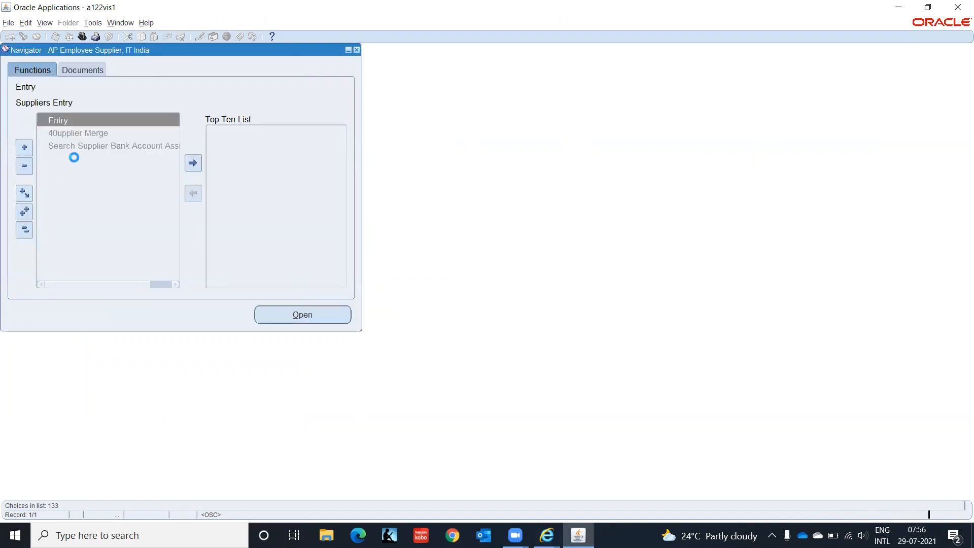
key("Return")
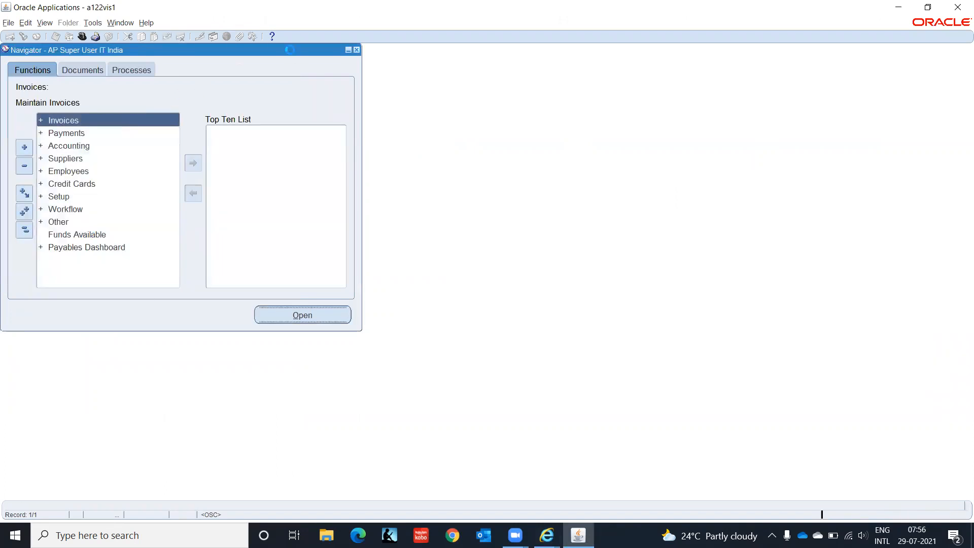
key("Return")
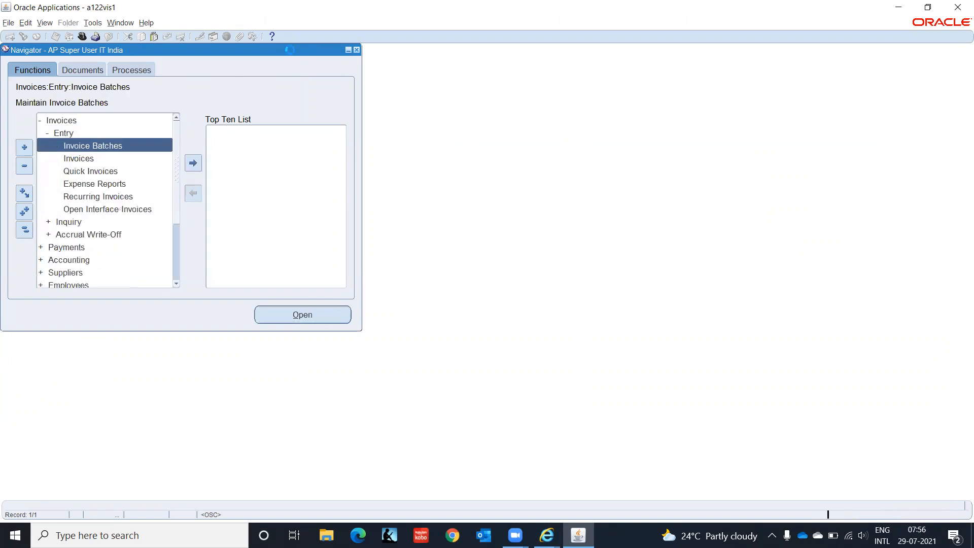
key("Down")
key("Down")
key("Down")
key("Return")
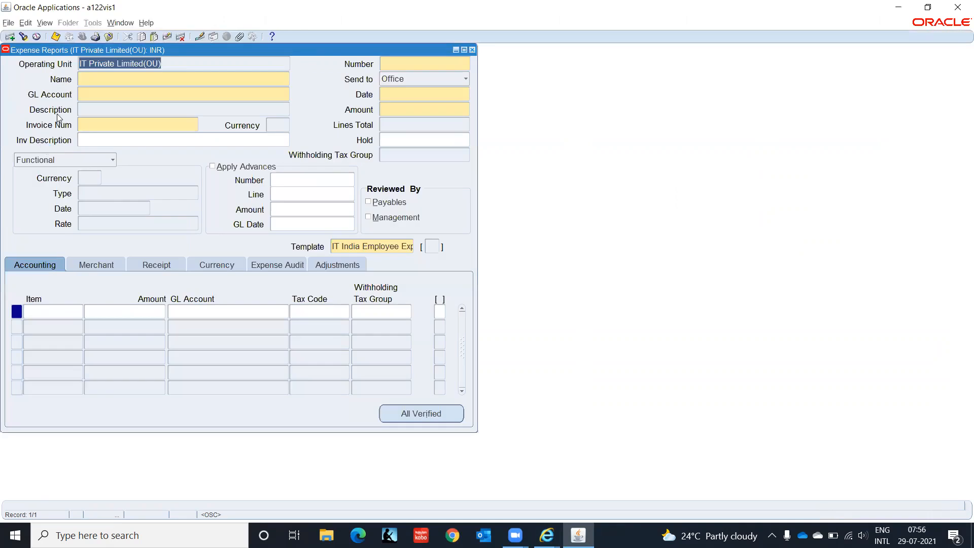
- Enter the employee's name and complete it from the matching employees
left_click(88, 74)
type("Gopal")
key("Tab")
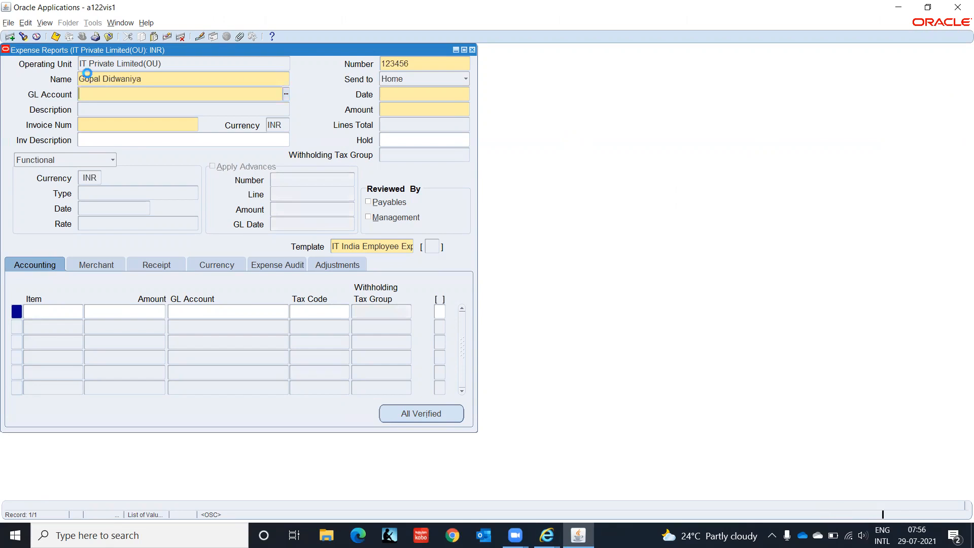
- Build GL account C1.CHN.HR.2210.00.0000, correcting the function segment to HR
type("C1")
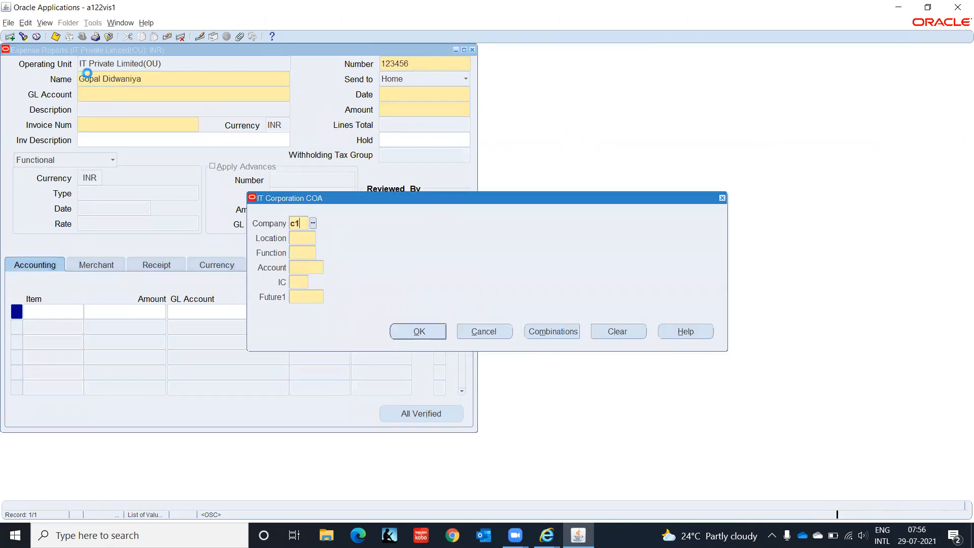
key("Tab")
type("chn")
key("Tab")
type("hr")
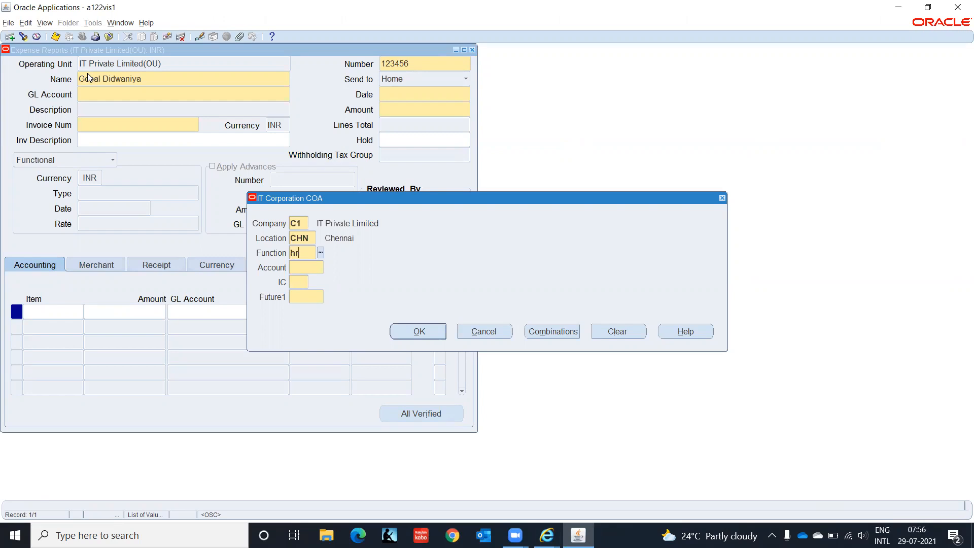
type("2")
key("Tab")
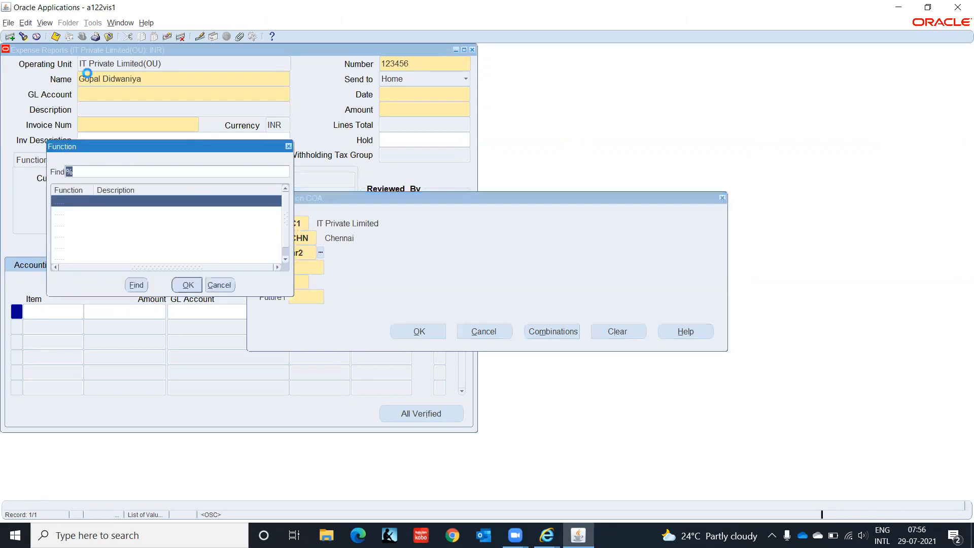
key("Return")
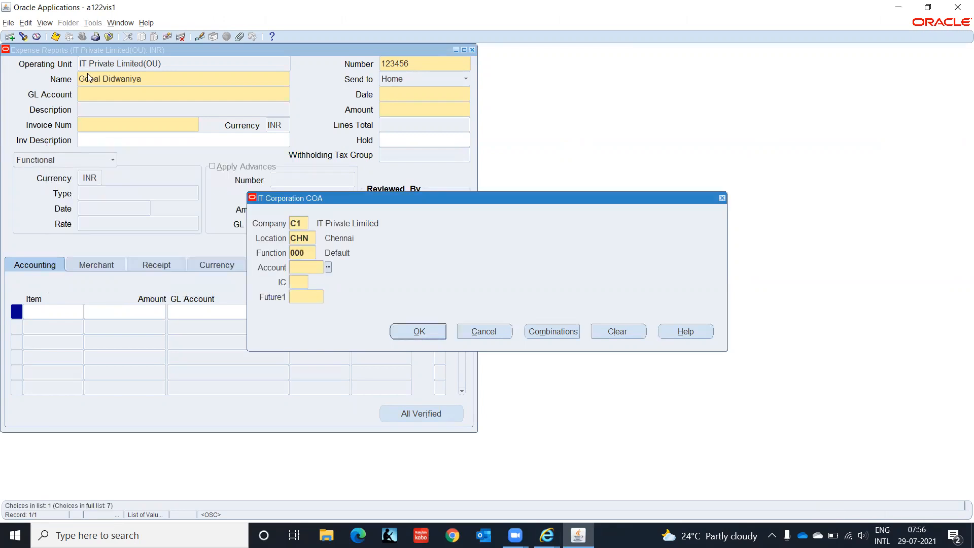
key("shift+Tab")
type("HR")
key("Tab")
type("2210")
key("Tab")
type("00")
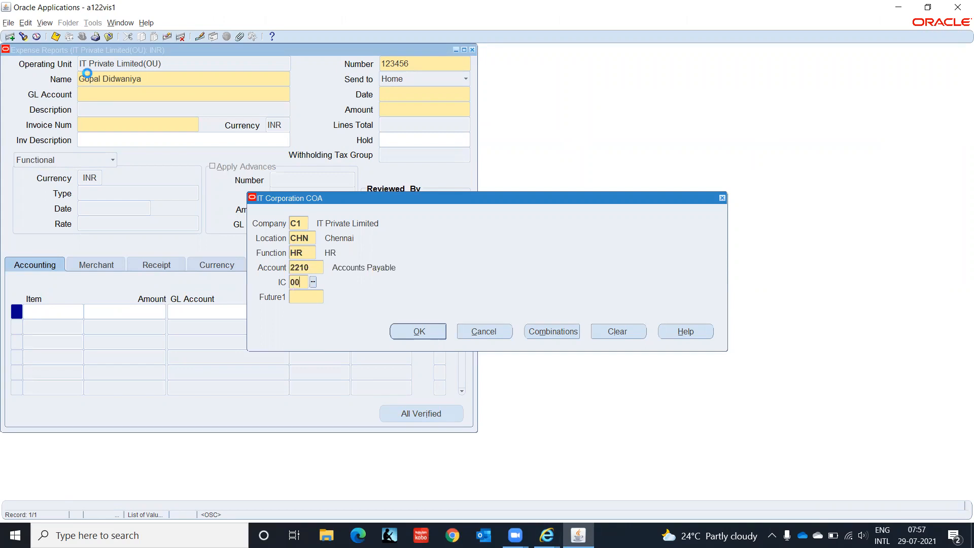
key("Tab")
type("0000")
key("Tab")
key("Return")
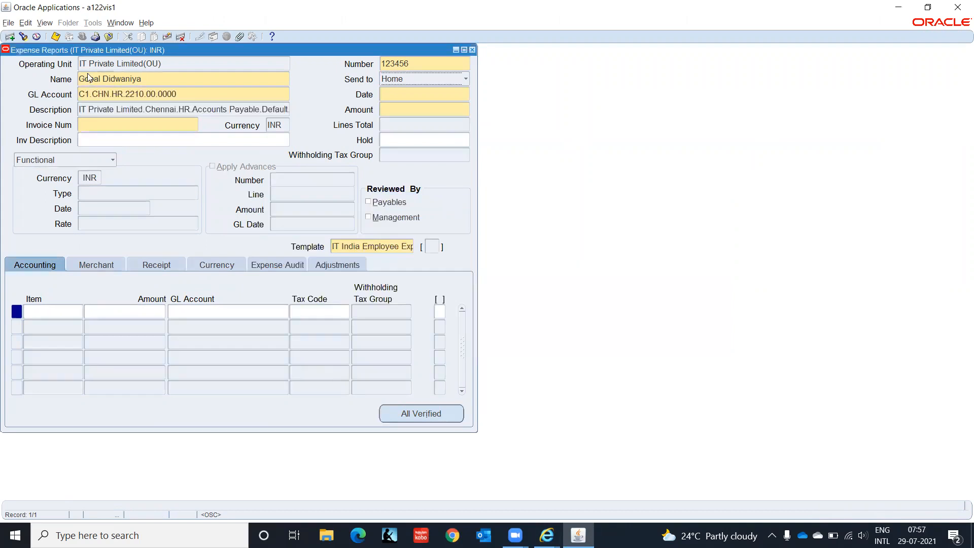
- Enter date 28-JUL-2021, invoice number EMP001 and amount 10,000.00
left_click(424, 95)
type("28JUL2021")
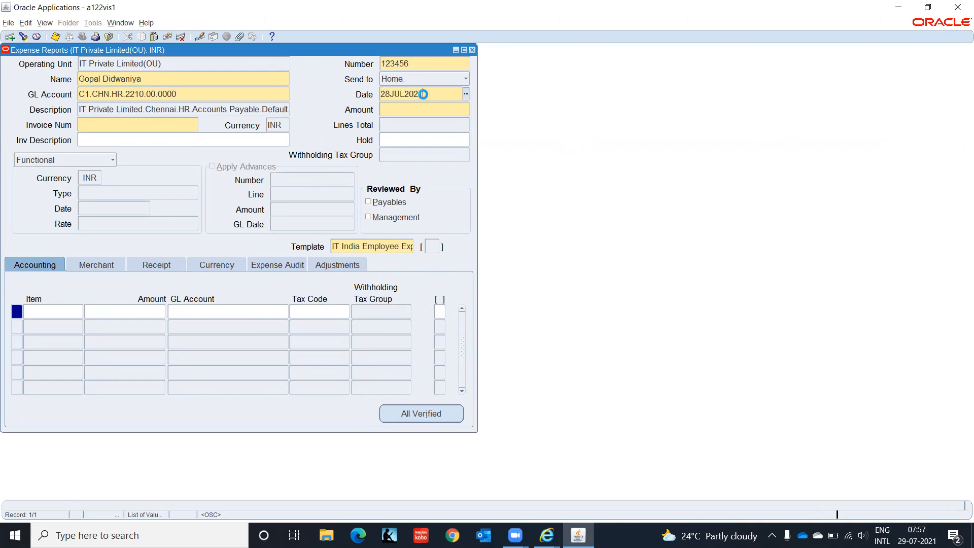
key("Tab")
type("EMP001")
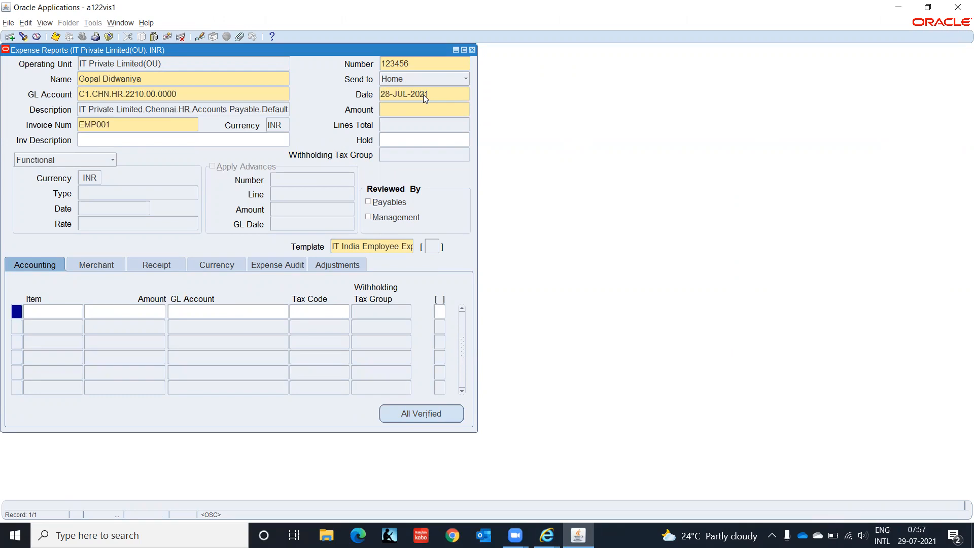
type("10000")
key("Tab")
left_click(50, 310)
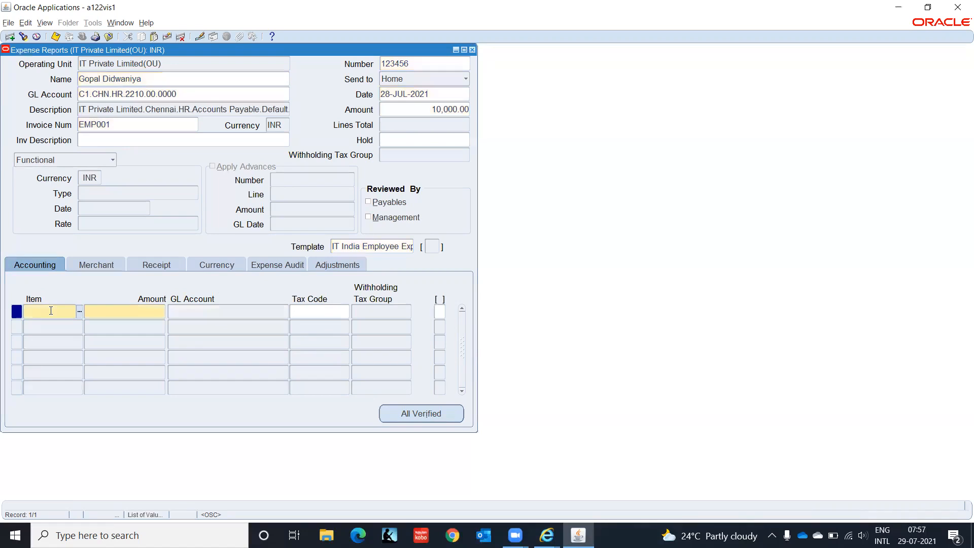
- Add an Accommodation line of 5,000 and accept its proposed GL account
left_click(80, 312)
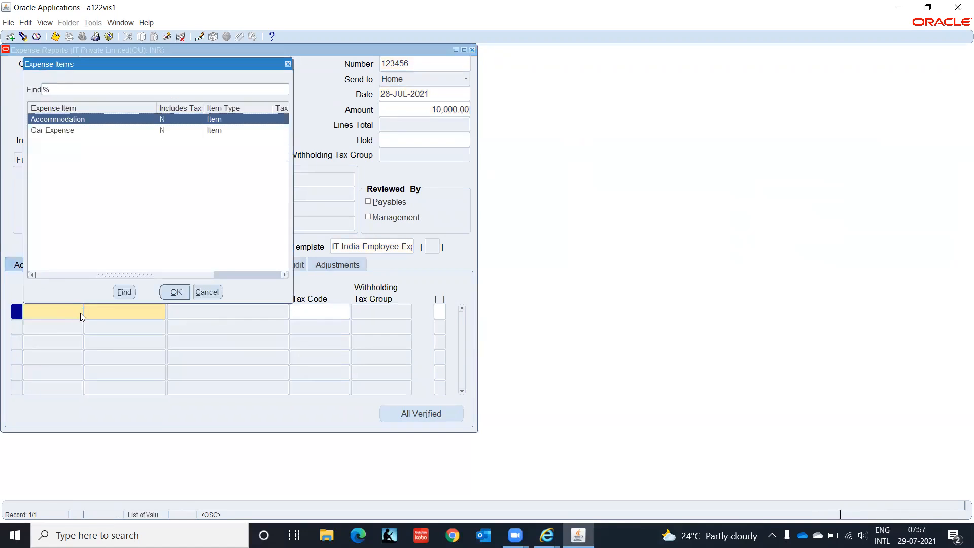
left_click(175, 292)
left_click(151, 309)
type("5,00")
type("0")
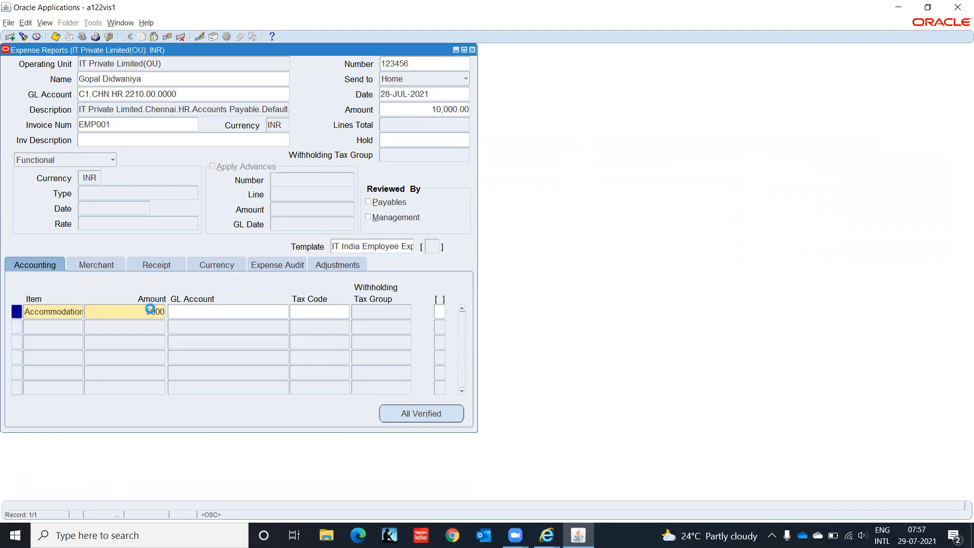
key("Tab")
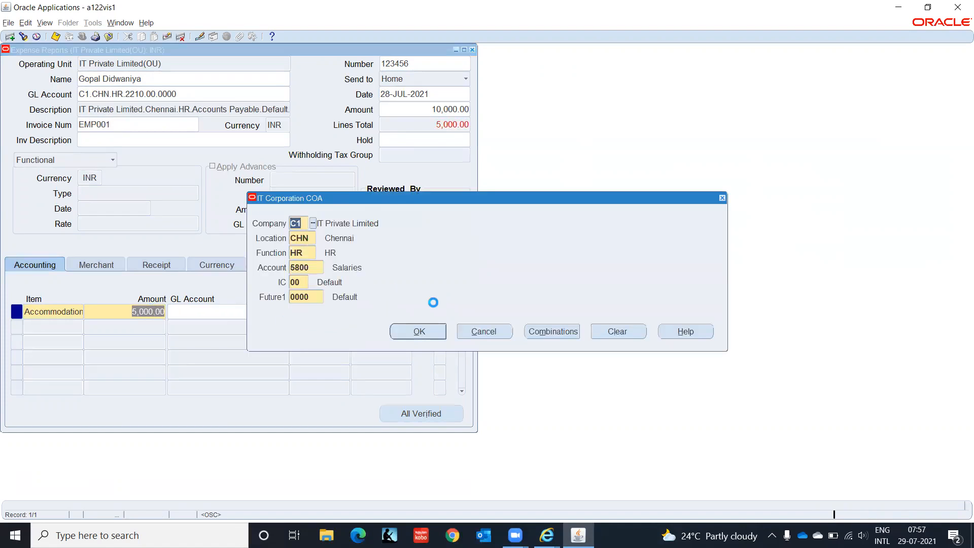
left_click(418, 333)
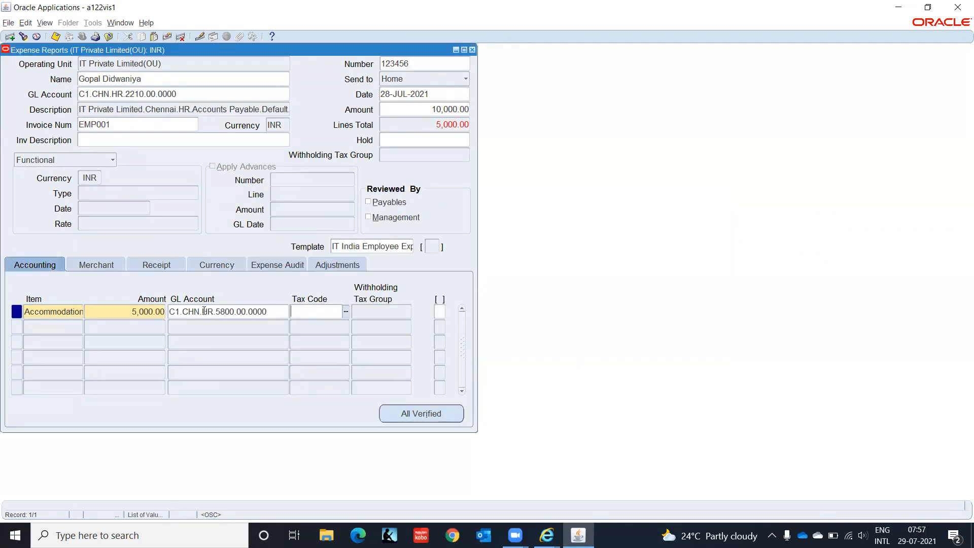
- Add a Car Expense line of 5,000 and accept its proposed GL account
left_click(64, 327)
left_click(79, 327)
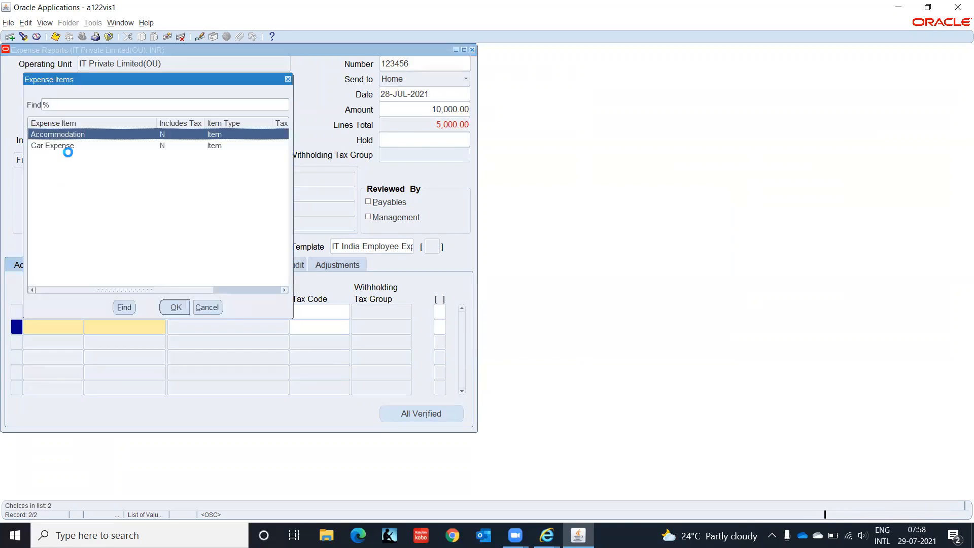
left_click(68, 146)
left_click(175, 307)
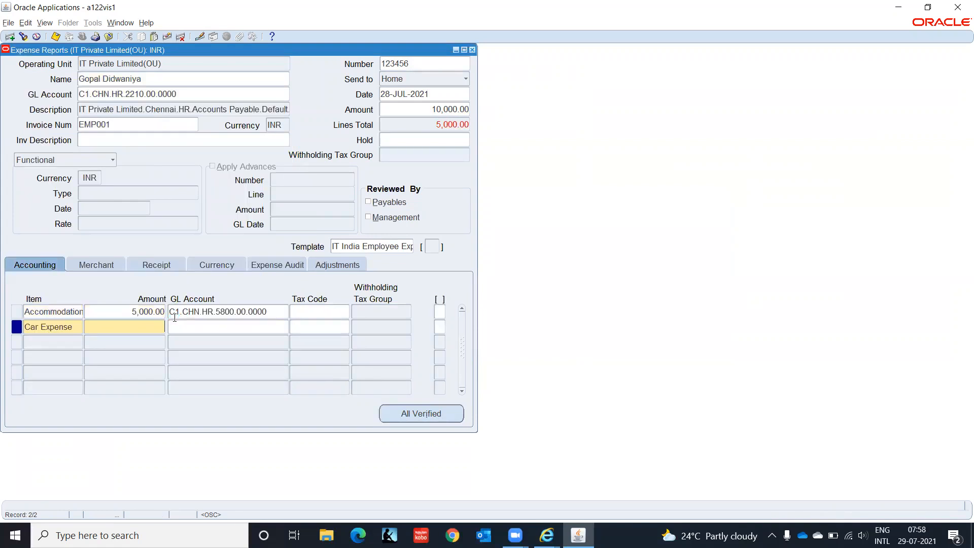
type("5000")
key("Tab")
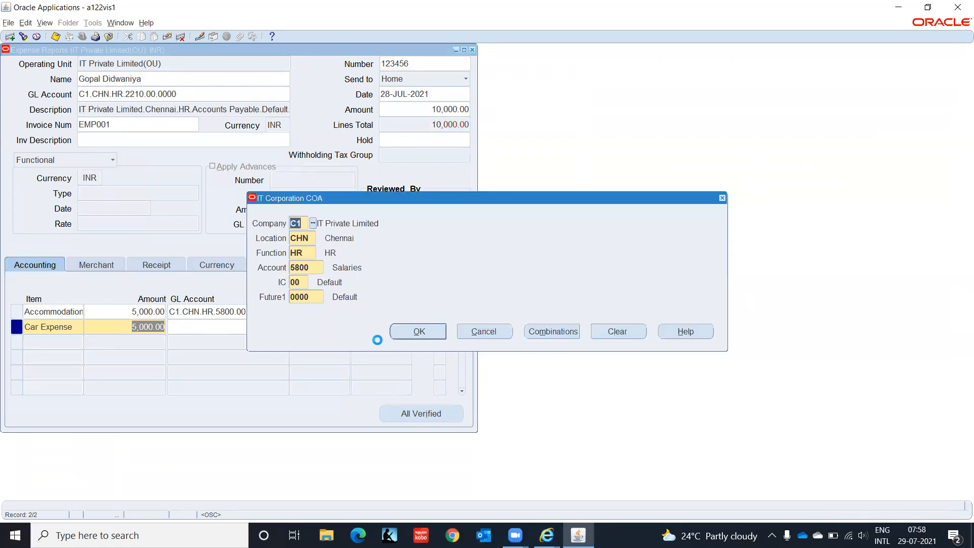
left_click(415, 334)
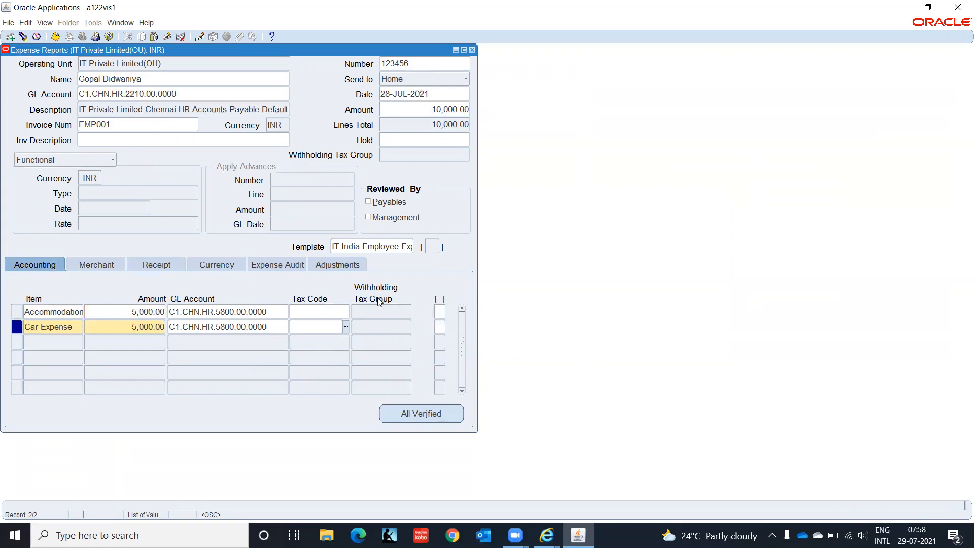
- Enter merchant Taj Hotel and document TAJ001 on line 1, copying both to line 2
left_click(88, 265)
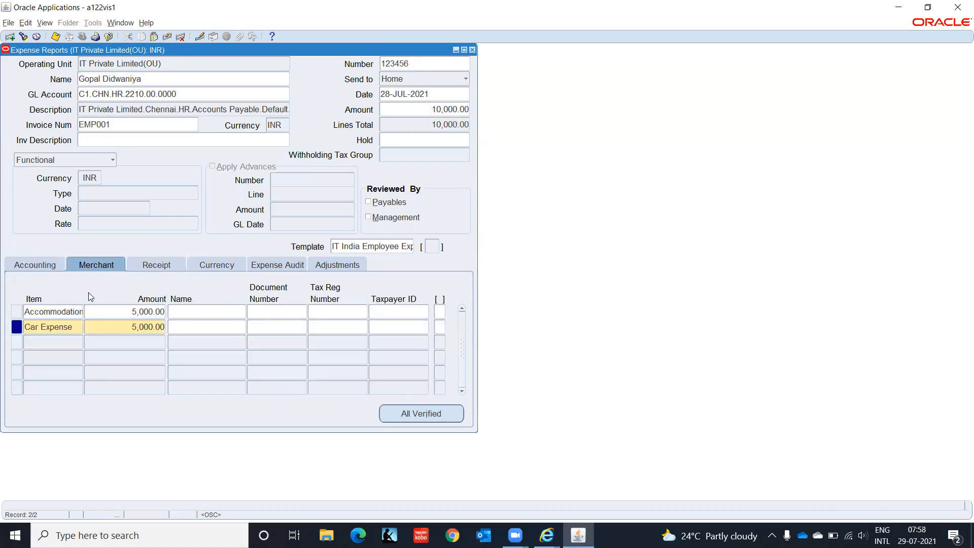
left_click(210, 311)
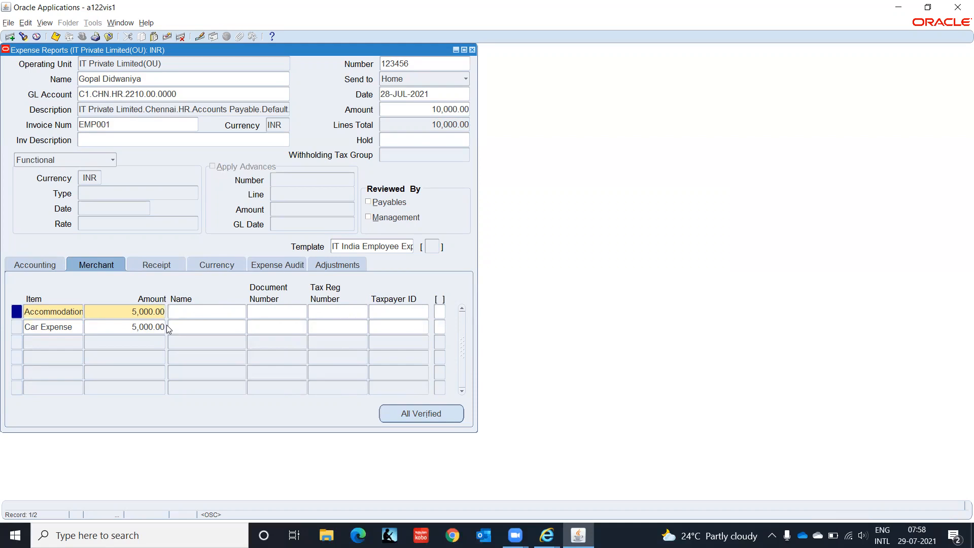
type("Taj Hotel")
key("Tab")
type("TAJ001")
left_click(224, 325)
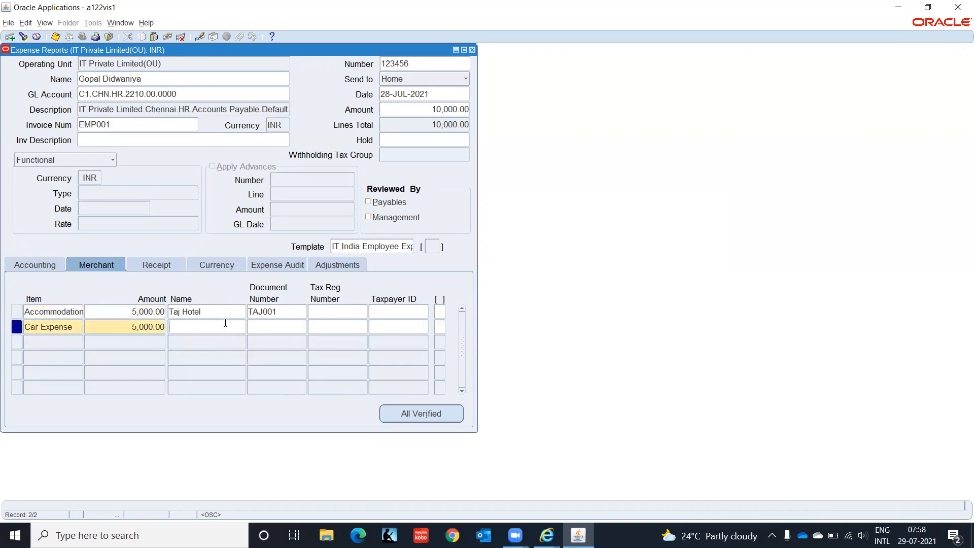
key("shift+F5")
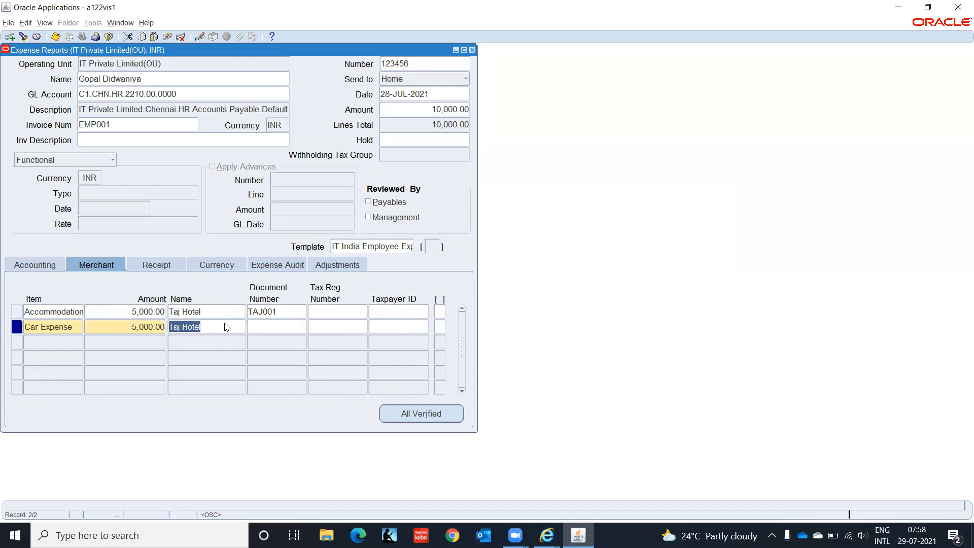
key("Tab")
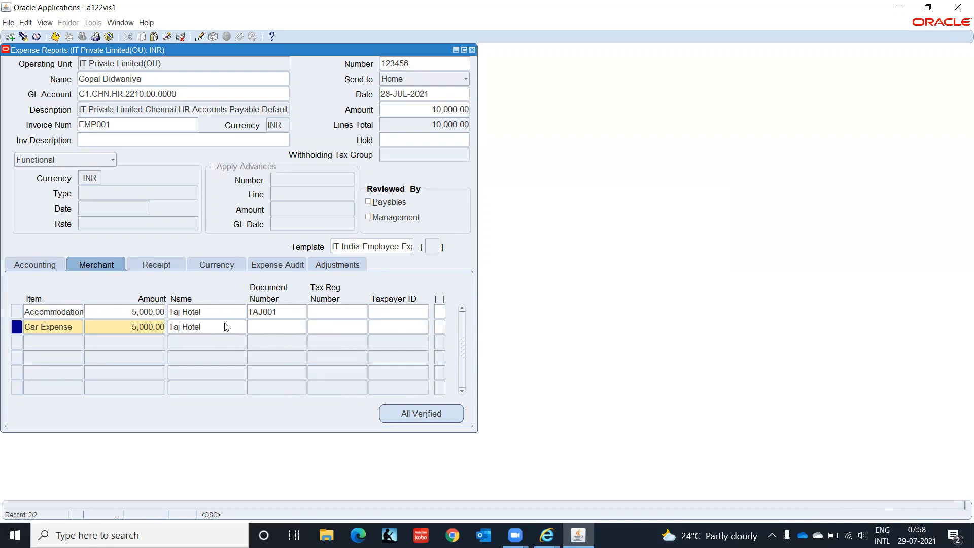
key("shift+F5")
key("Tab")
left_click(169, 264)
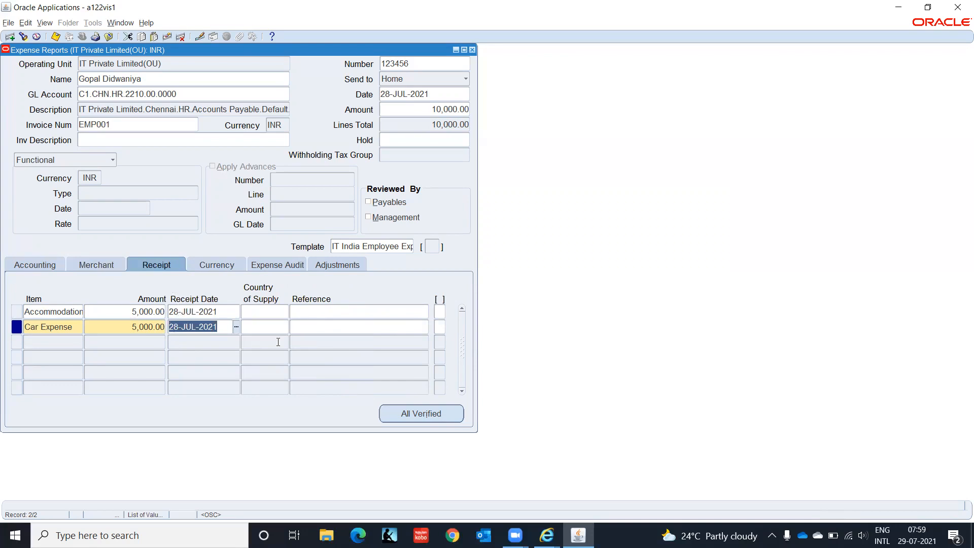
- Set Country of Supply to IN on both receipt lines
left_click(262, 310)
type("Indi")
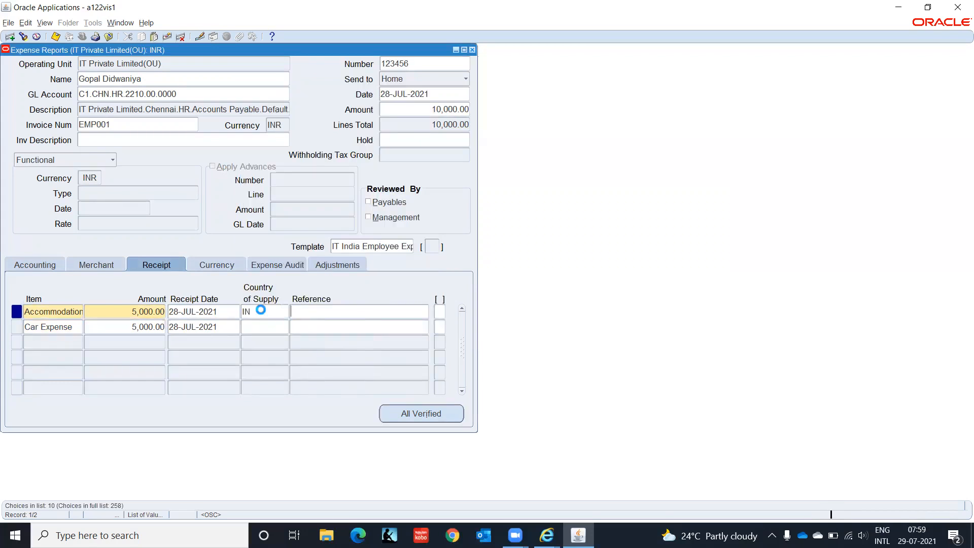
left_click(267, 327)
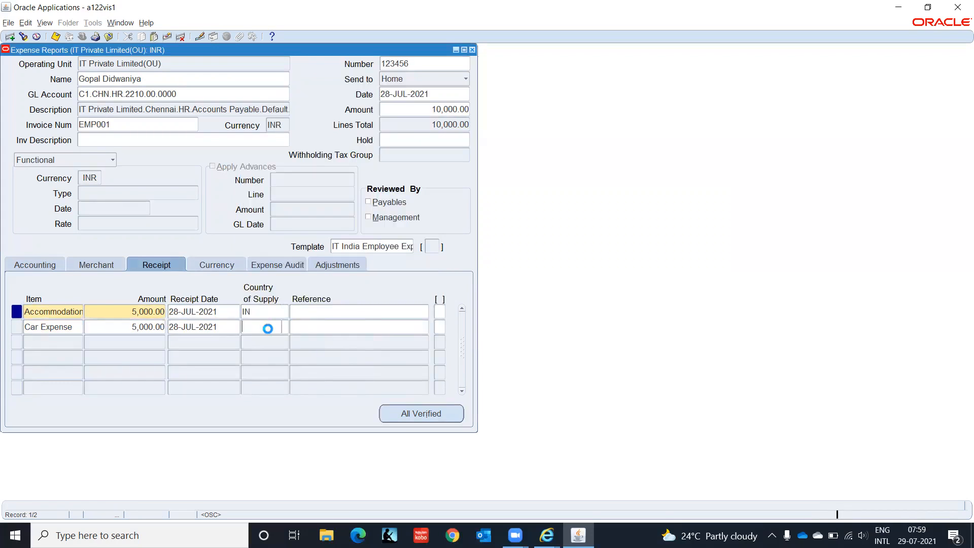
type("IN")
key("Tab")
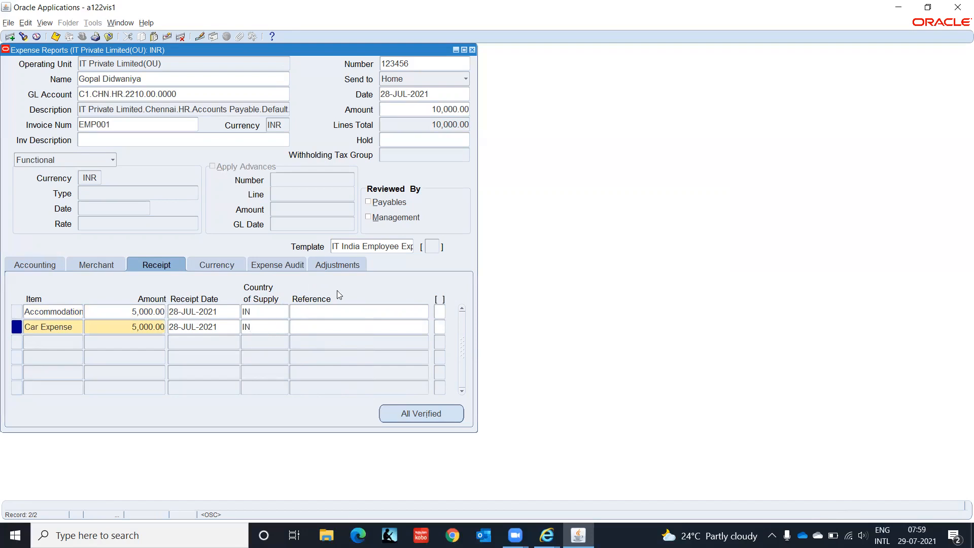
- Mark the Accommodation and Car Expense receipts as Verified on Expense Audit
left_click(207, 265)
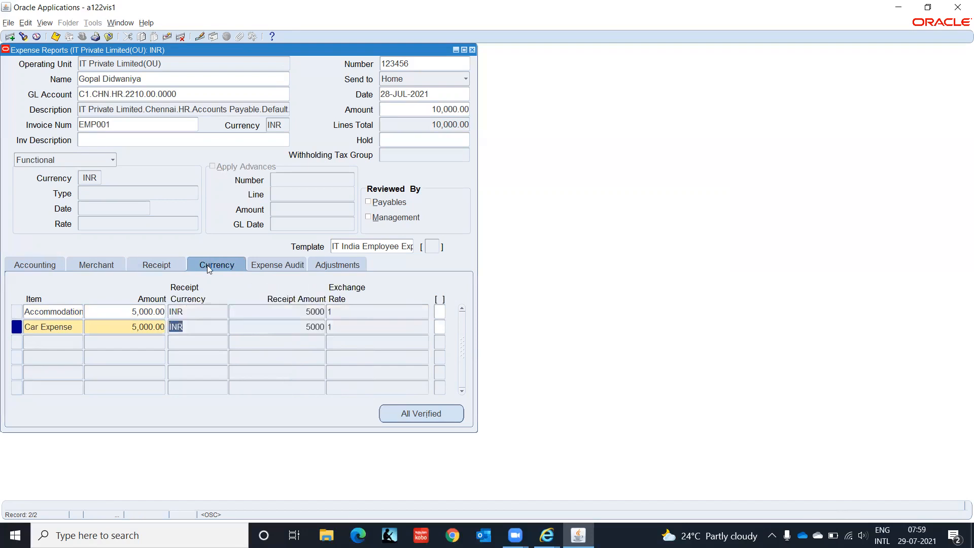
left_click(287, 265)
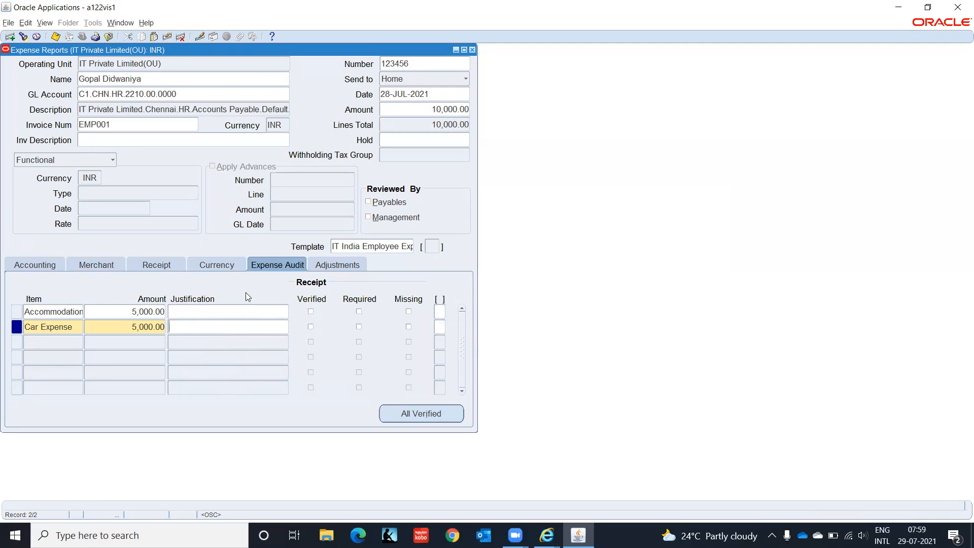
left_click(311, 312)
left_click(310, 327)
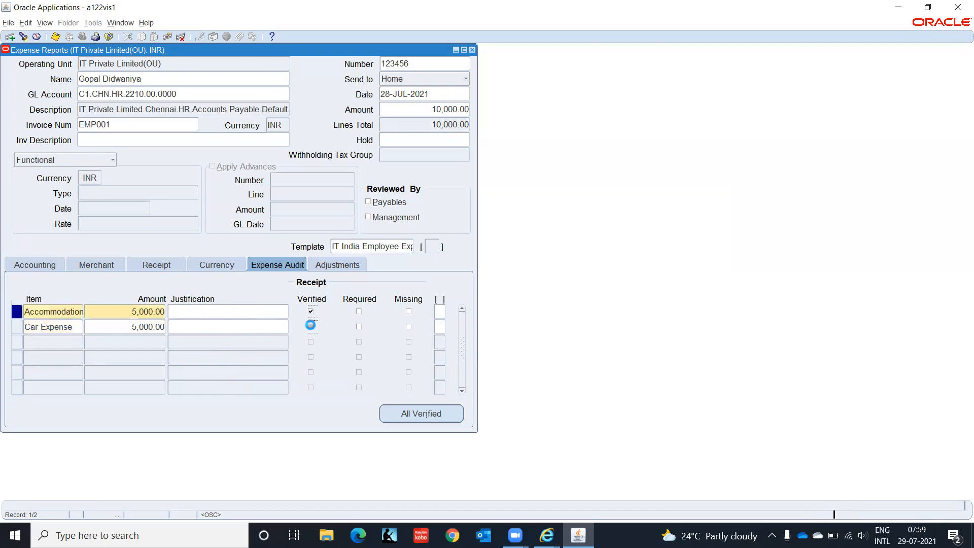
- Review adjustments and accounts, then save and close the expense report
left_click(342, 265)
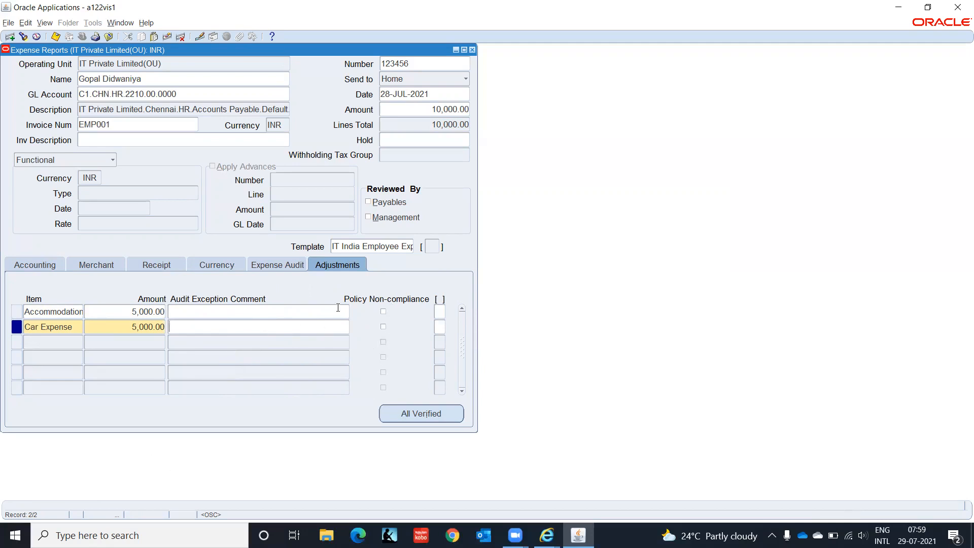
left_click(19, 261)
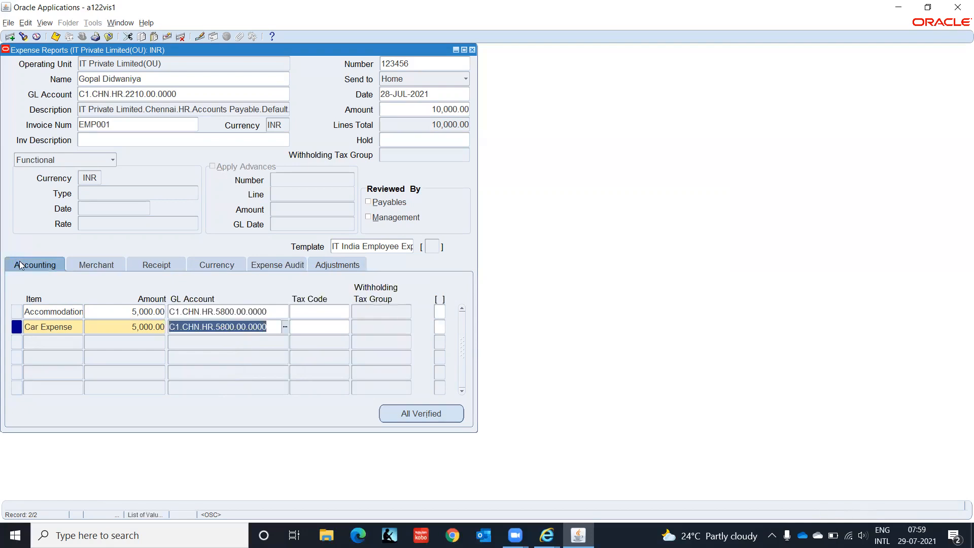
key("ctrl+s")
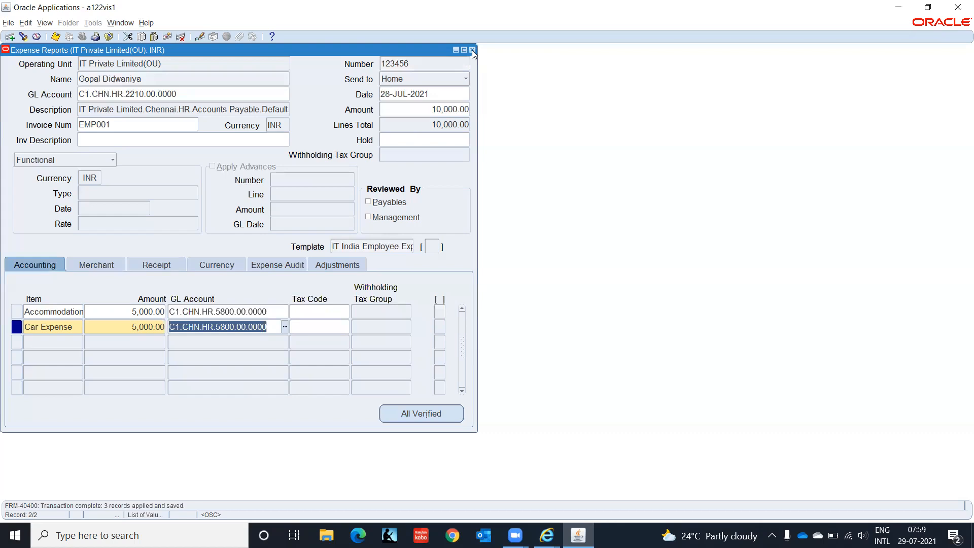
left_click(471, 49)
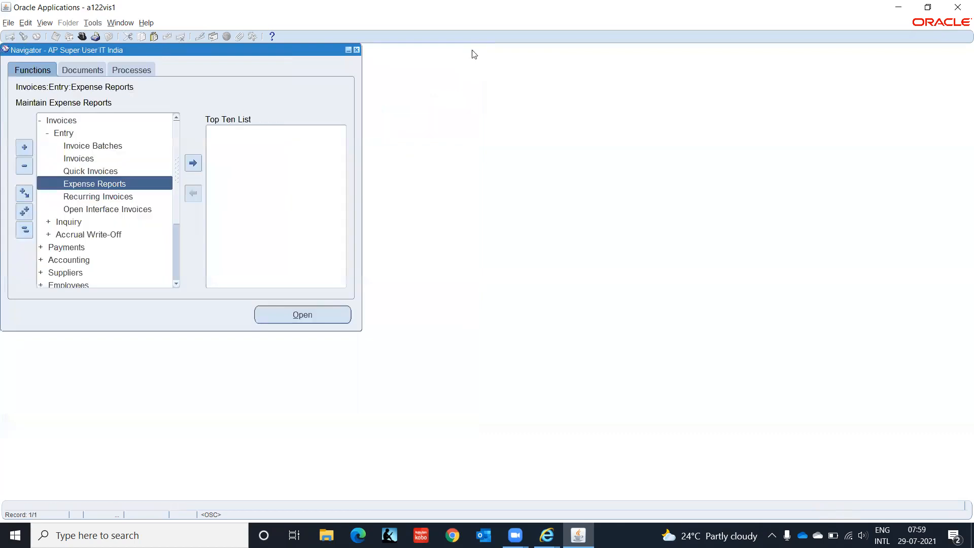
- Submit a new request, choosing Expense Report Export from programs matching Expense%
left_click(45, 23)
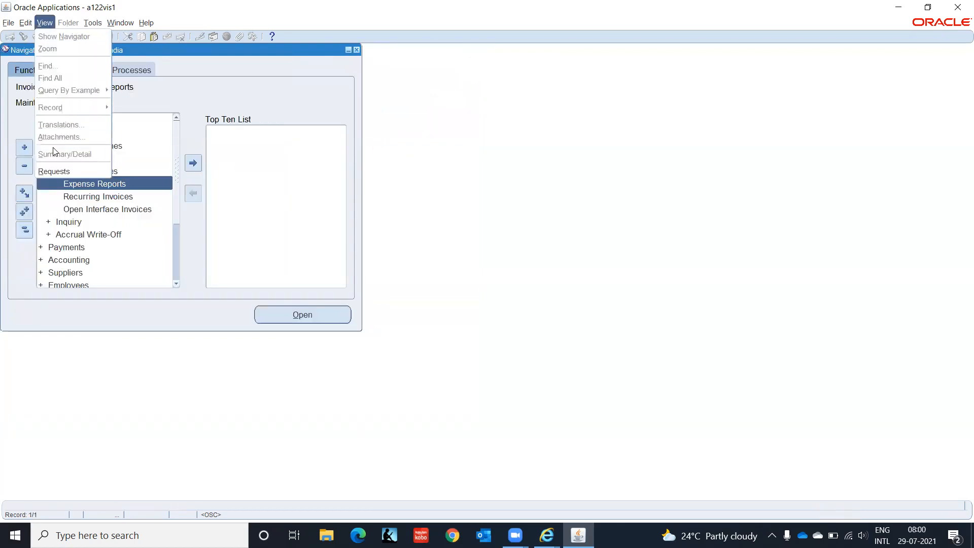
left_click(56, 171)
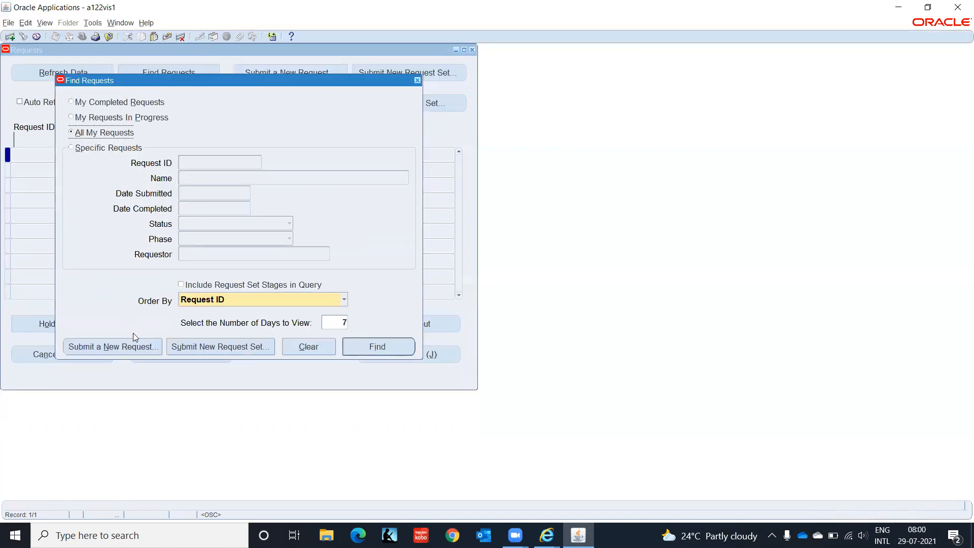
left_click(134, 346)
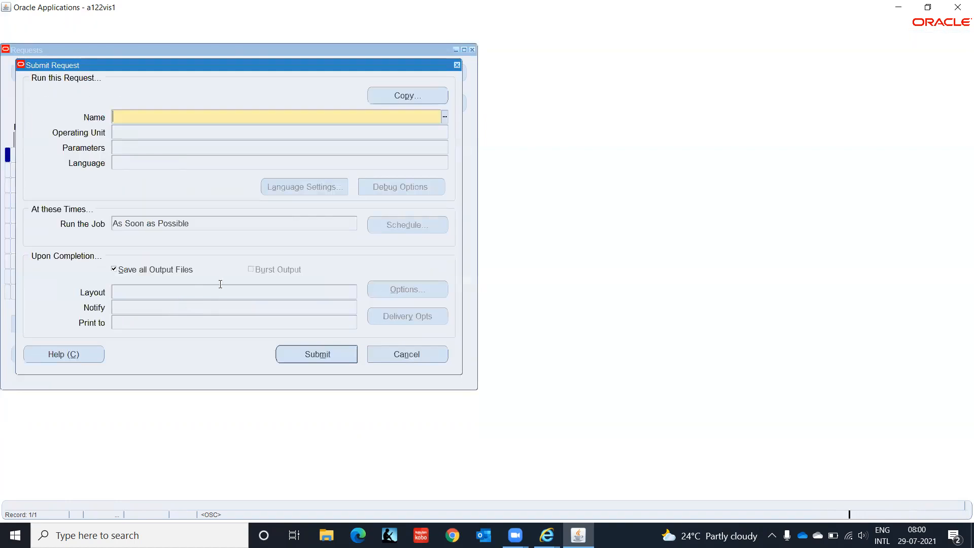
left_click(445, 118)
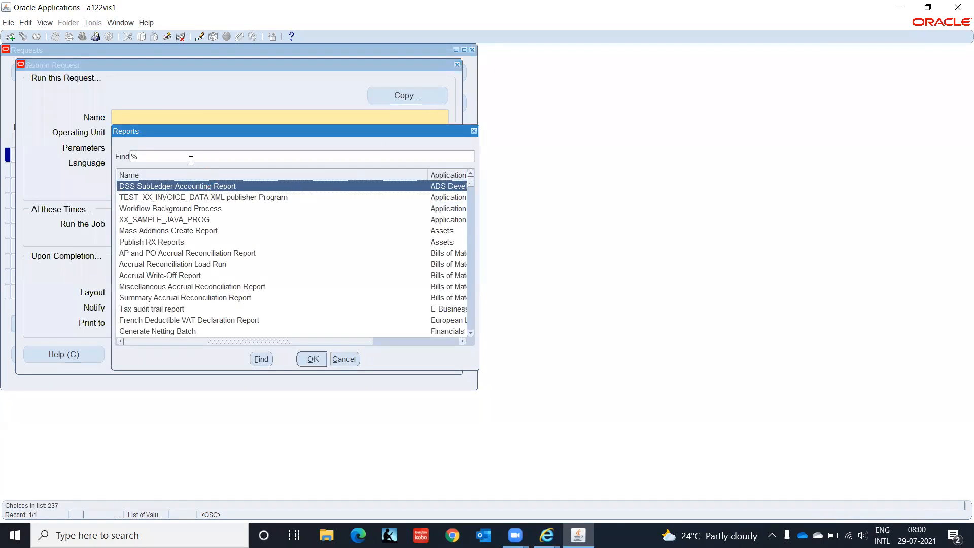
type("Exp")
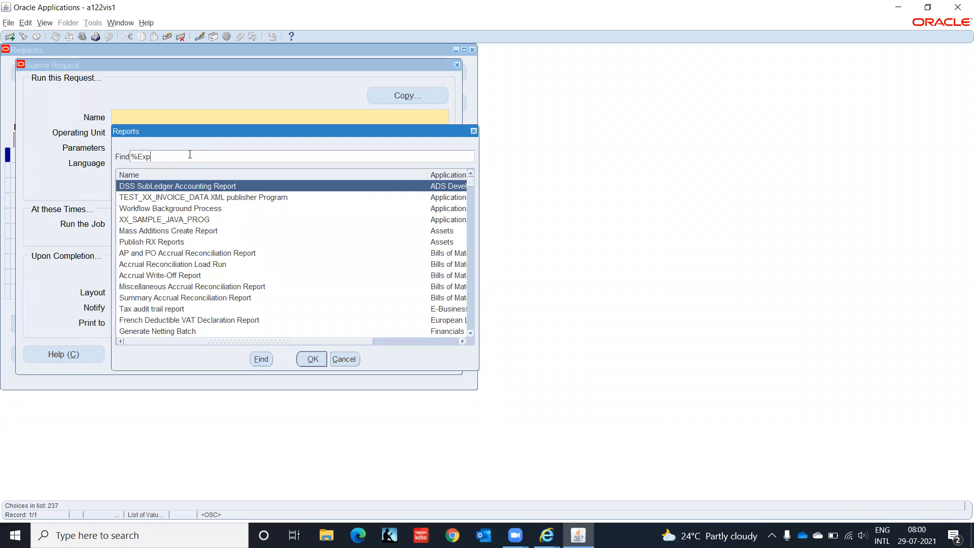
type("ense%")
key("Return")
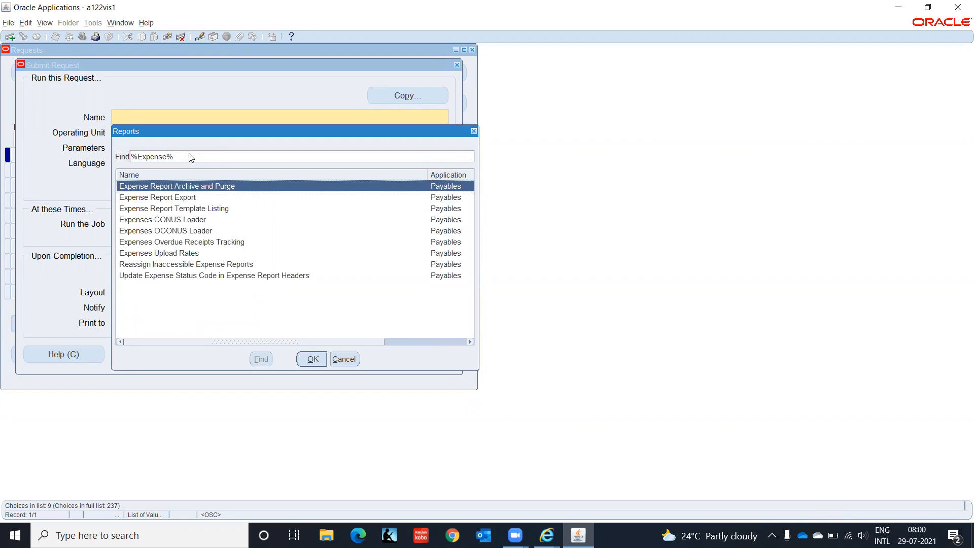
key("Down")
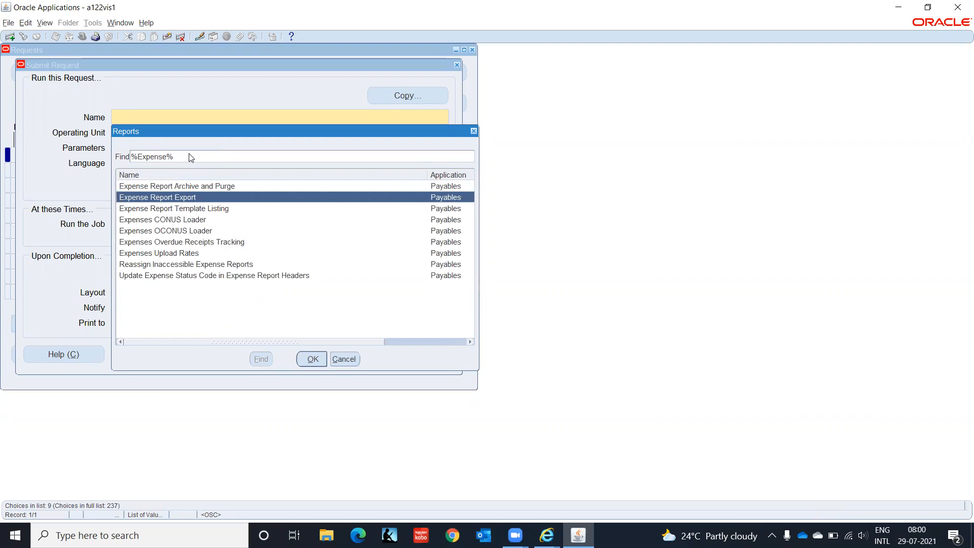
key("Return")
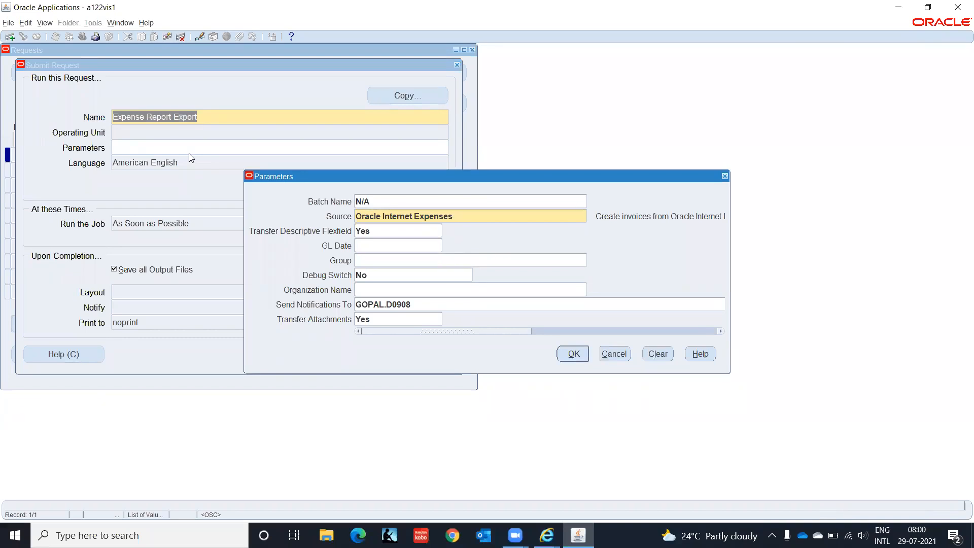
- Set the Source parameter to Payables Expense Reports
left_click(528, 217)
left_click(592, 216)
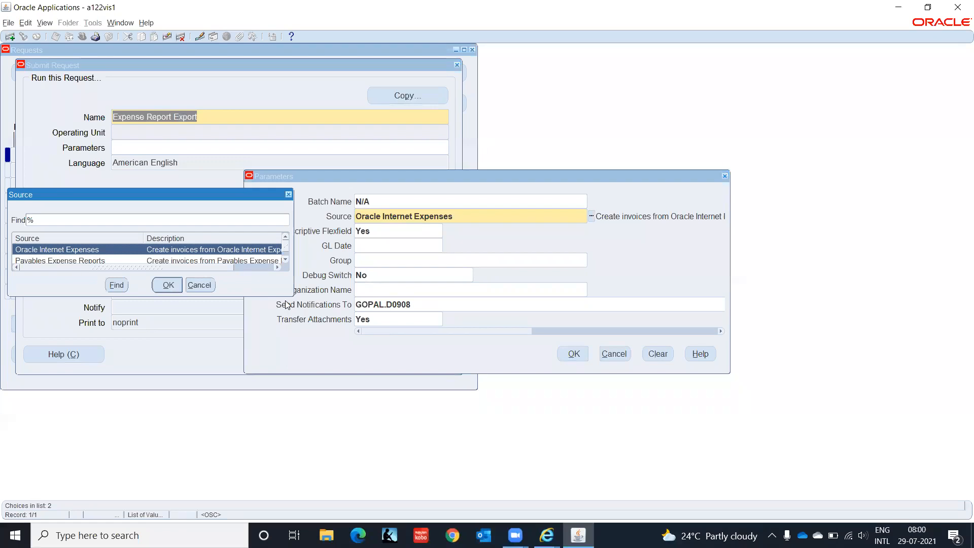
left_click_drag(293, 296, 339, 371)
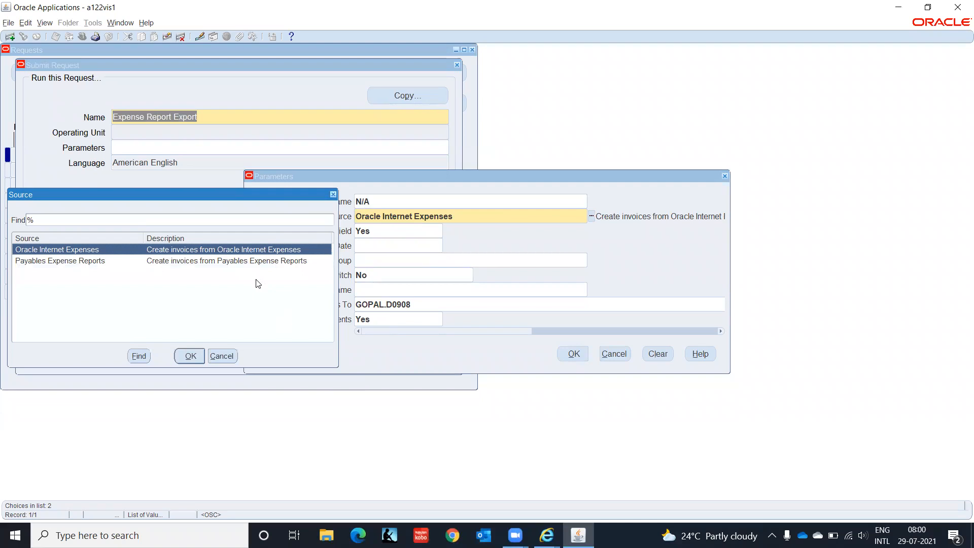
left_click(60, 262)
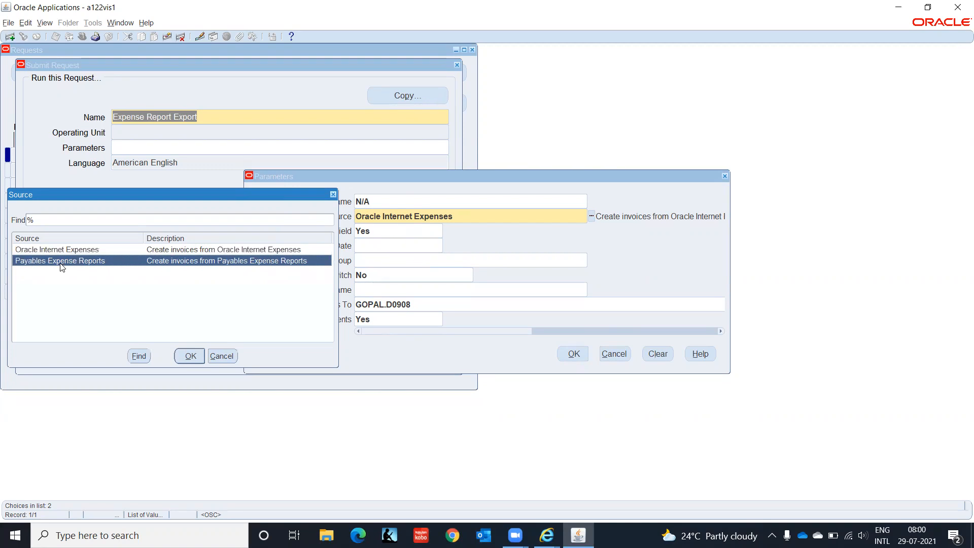
left_click(191, 357)
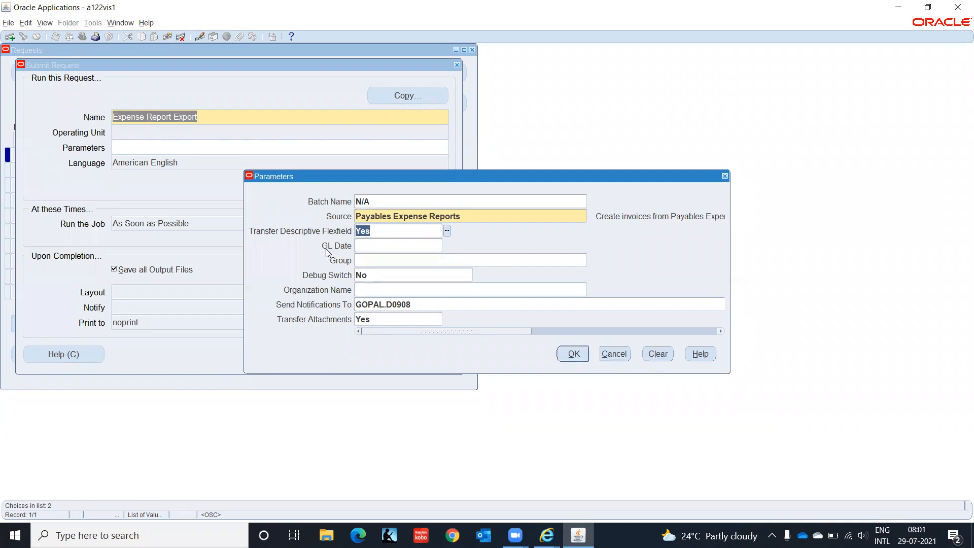
- Set GL Date 28-JUL-2021 and submit the Expense Report Export request
left_click(378, 245)
left_click(414, 304)
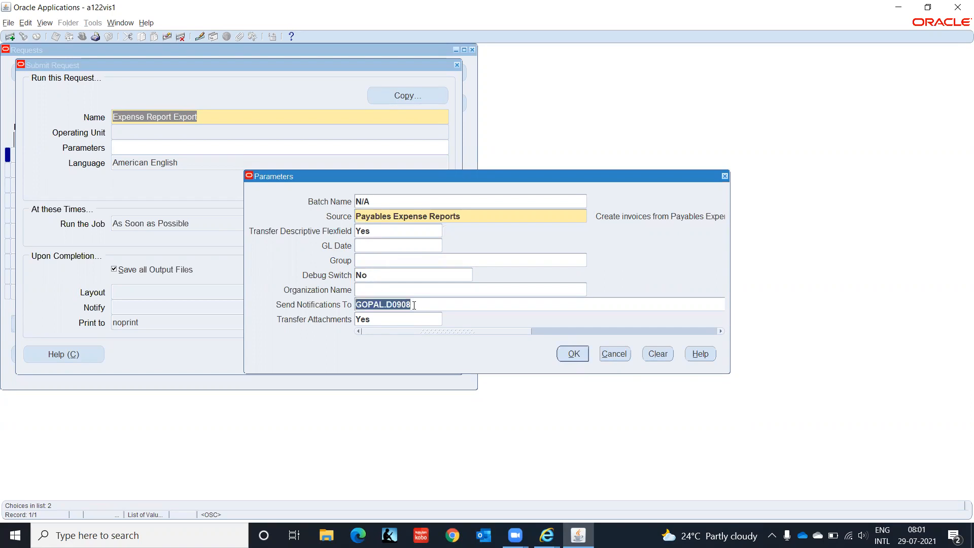
left_click(377, 320)
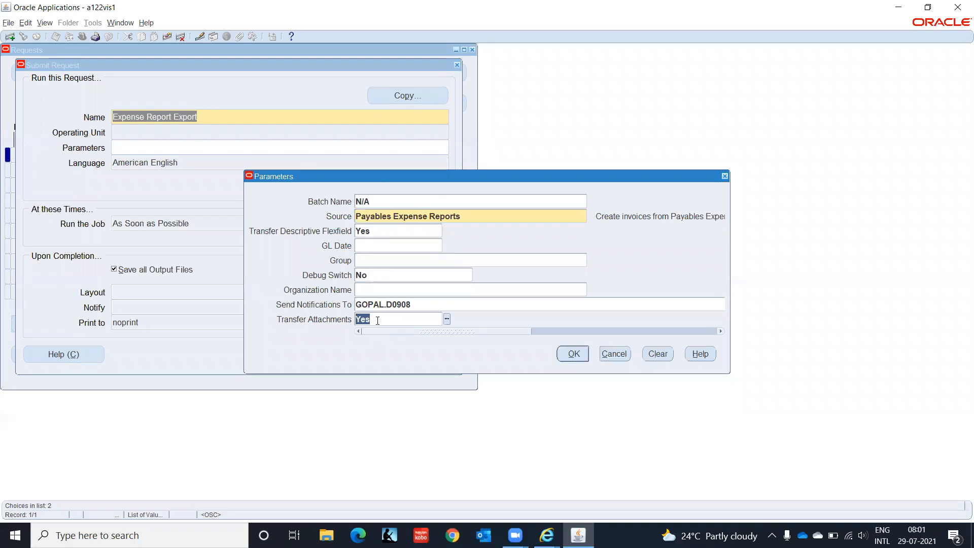
left_click(372, 246)
type("28jul2021")
key("Tab")
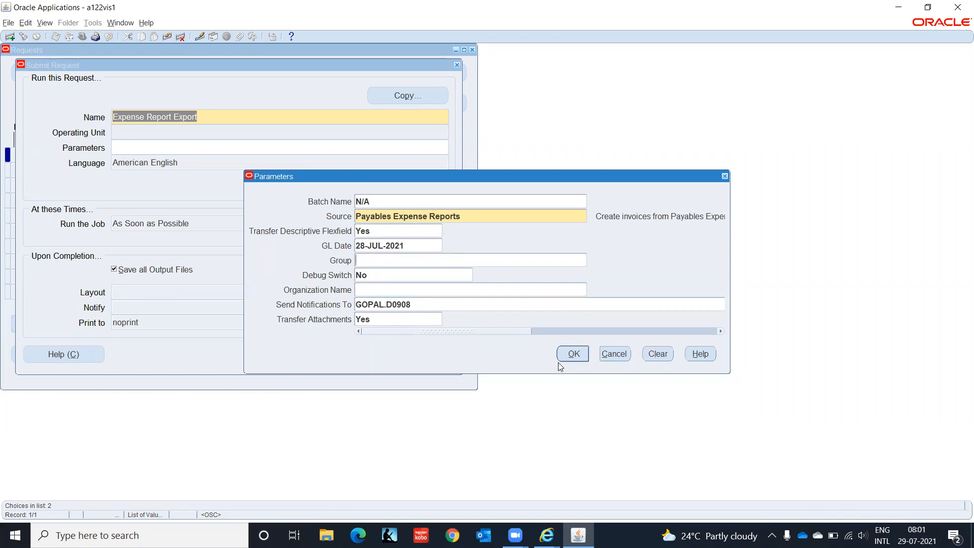
left_click(573, 354)
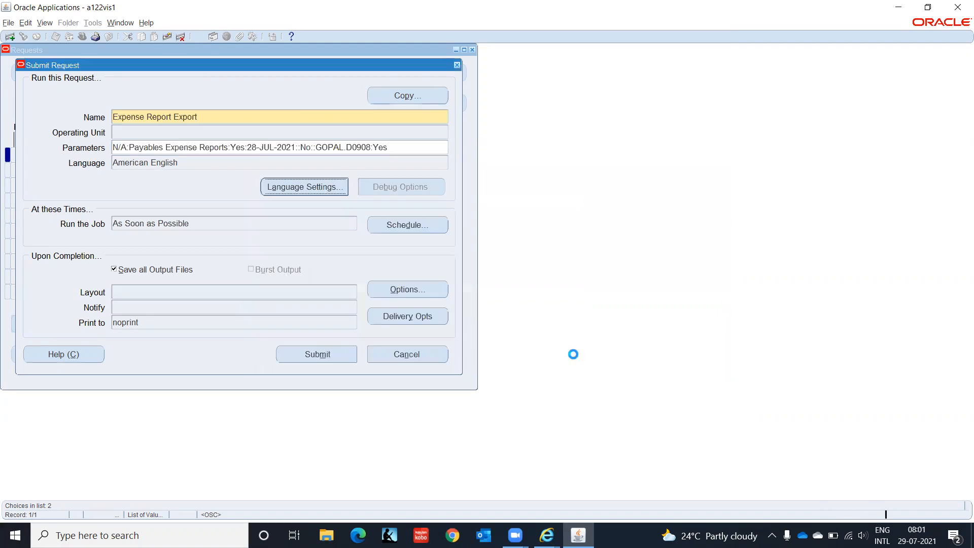
left_click(321, 355)
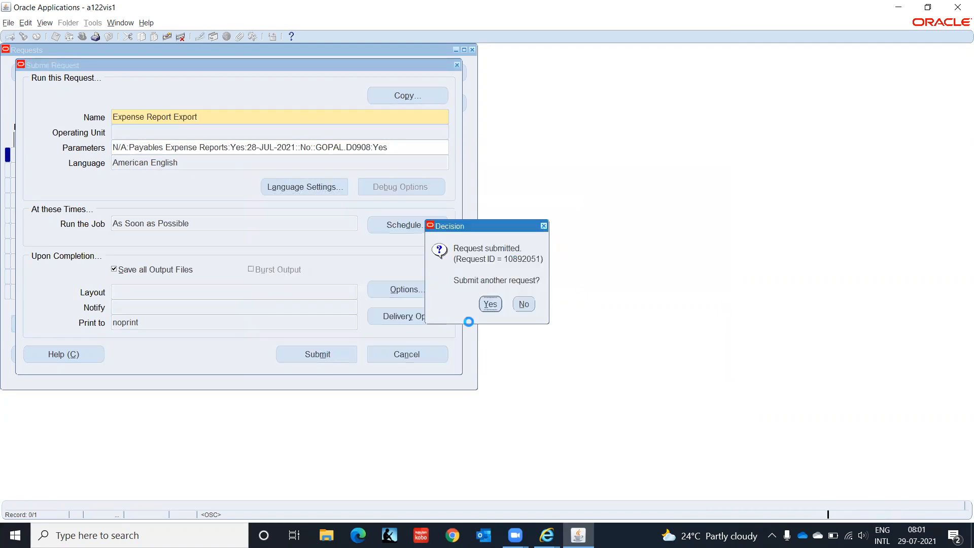
- Find the request under All My Requests and bring its output window forward
left_click(531, 305)
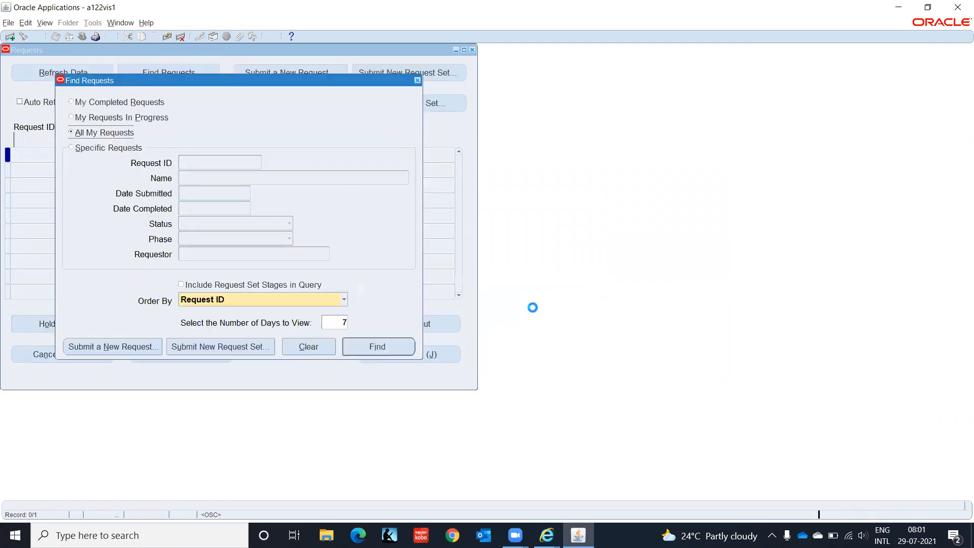
left_click(398, 345)
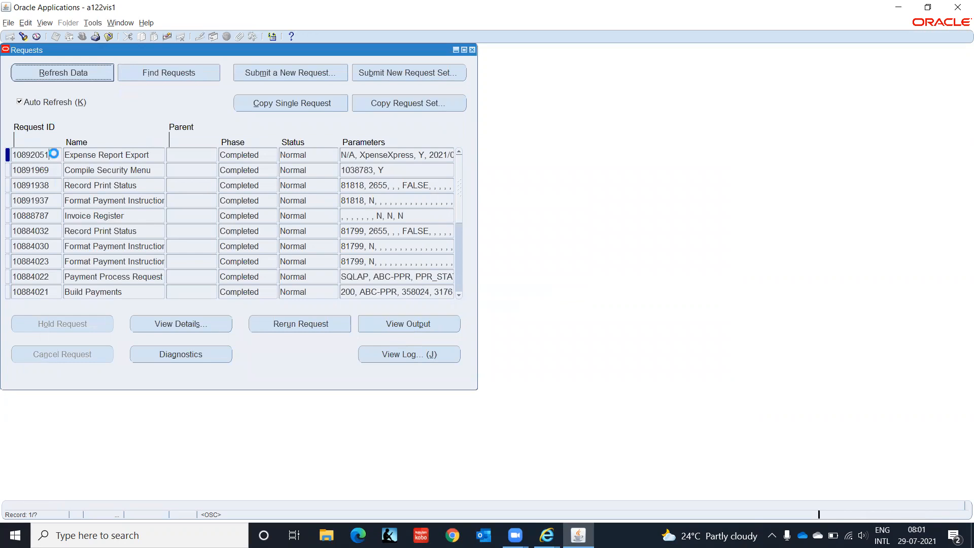
left_click(406, 327)
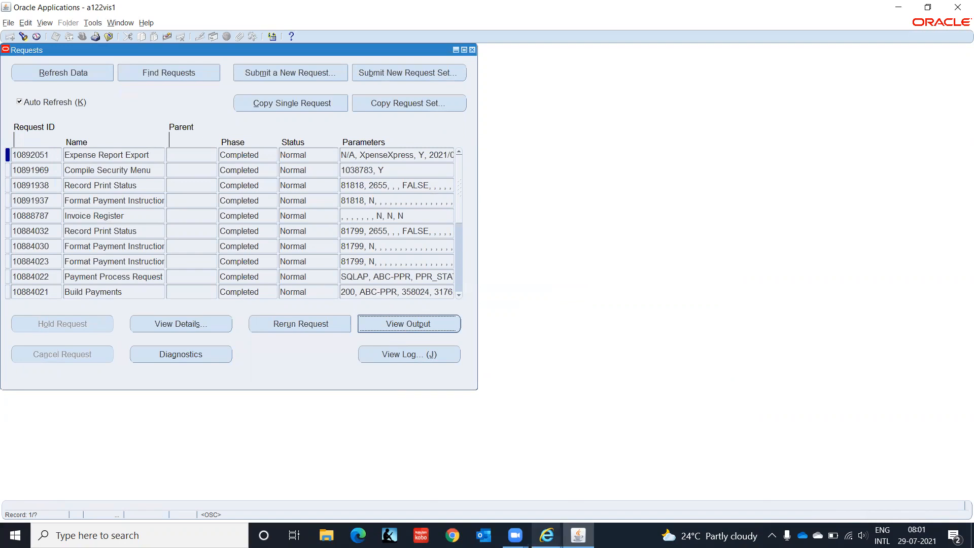
left_click(546, 535)
left_click(680, 486)
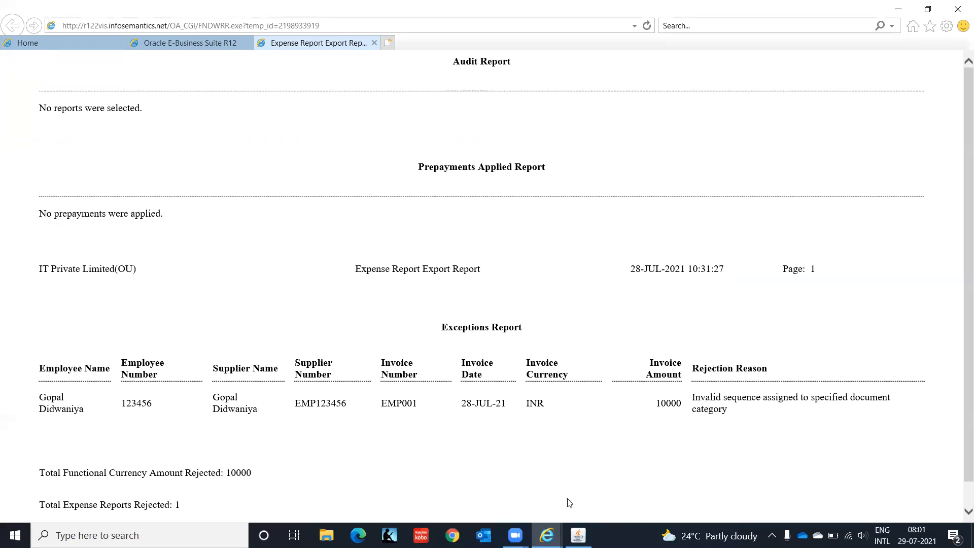
mouse_move(578, 535)
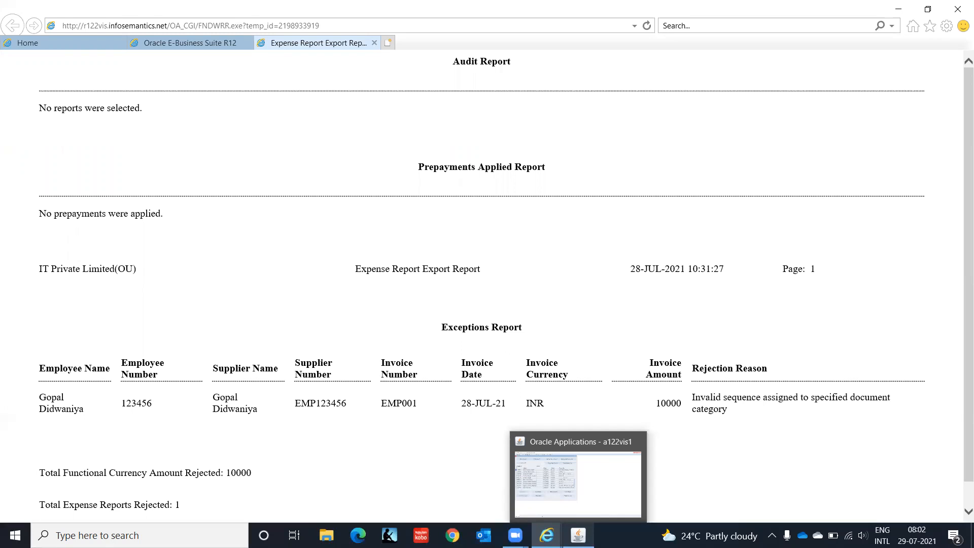
- Search the Invoices form for invoice number EMP001, then leave the empty form
left_click(577, 535)
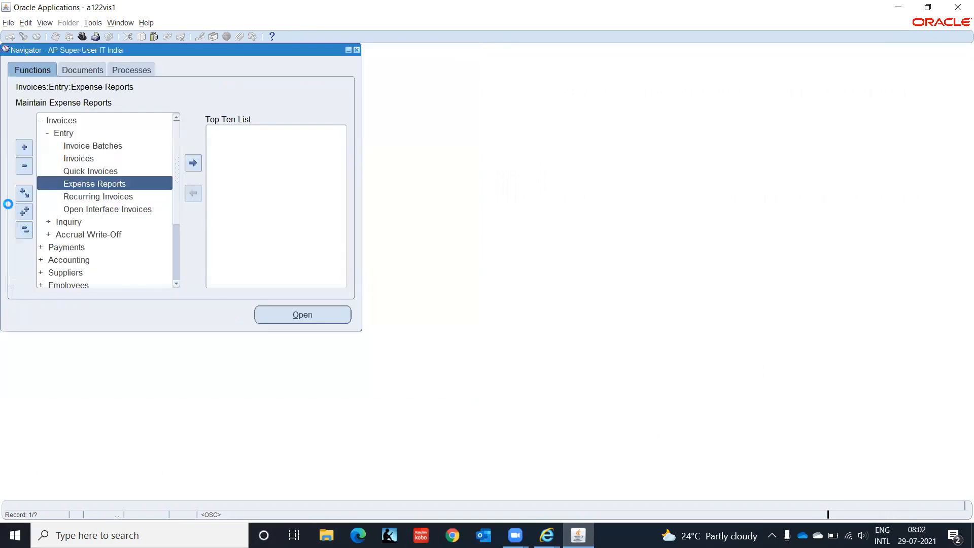
double_click(78, 160)
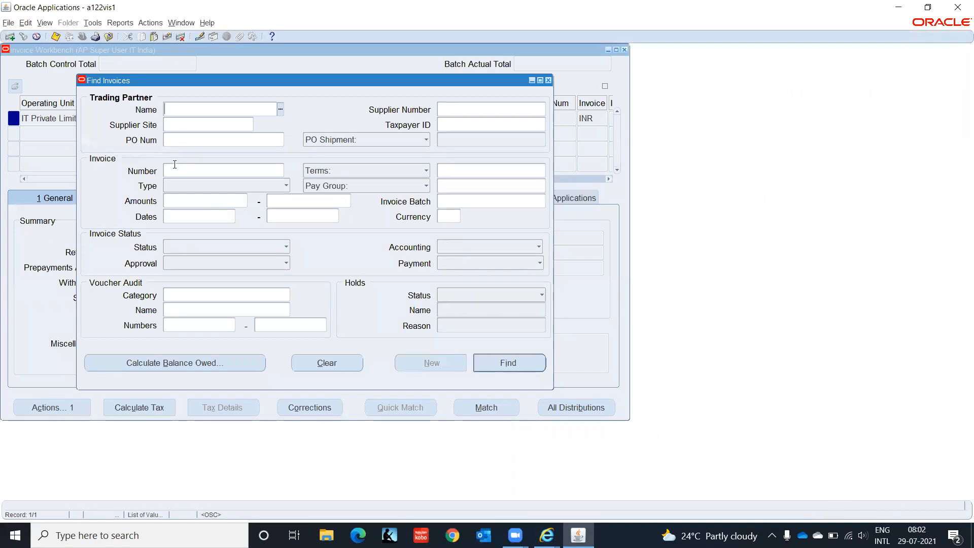
left_click(178, 171)
type("EMP001")
key("Return")
key("F4")
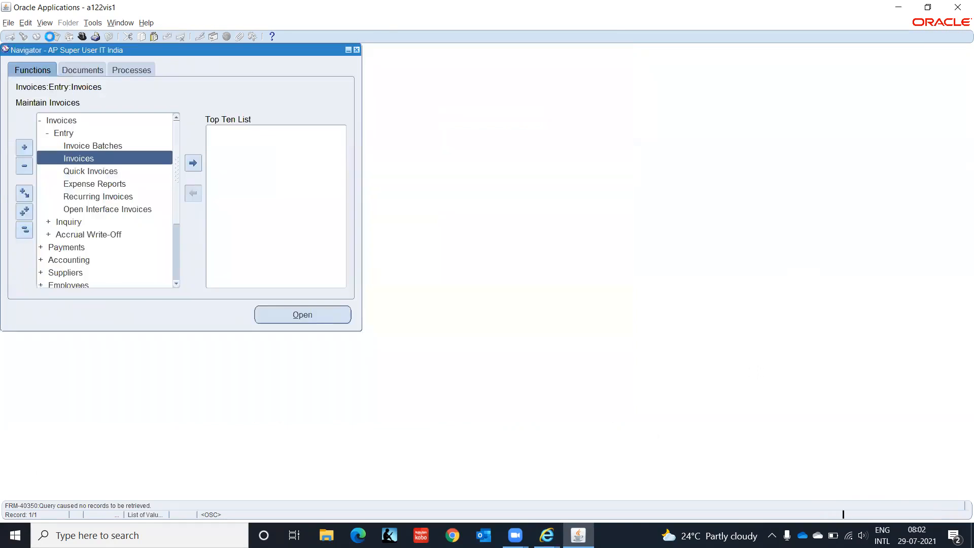
left_click(45, 23)
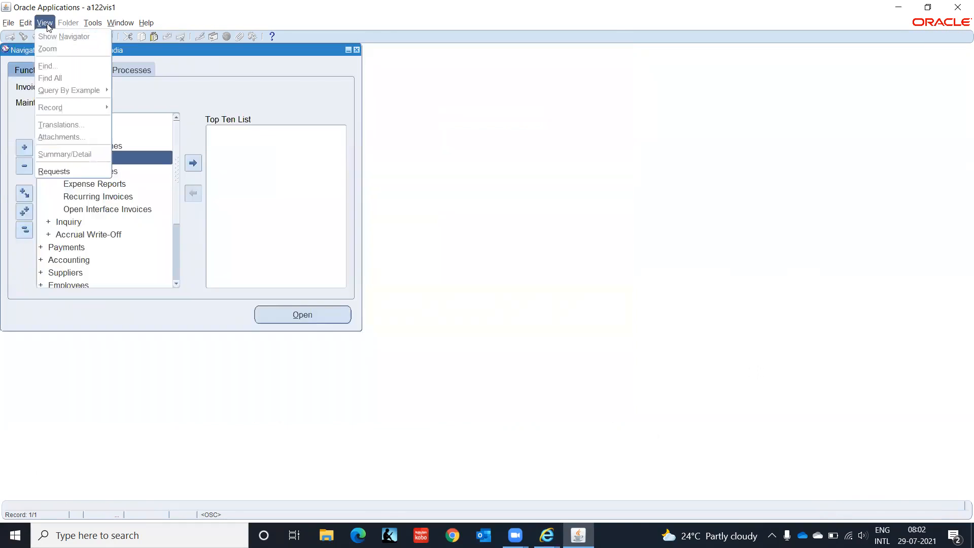
- View the Expense Report Export output from All My Requests, then close the Requests window
left_click(54, 172)
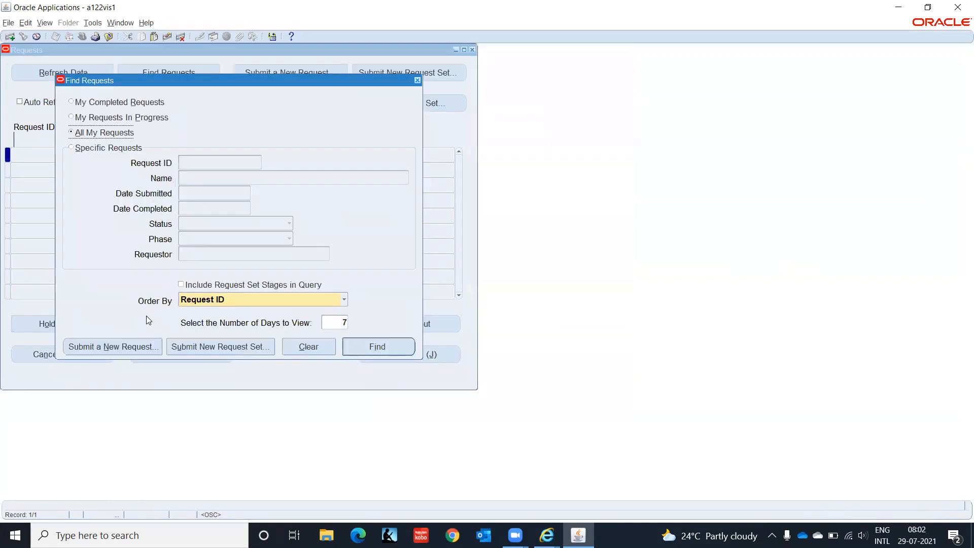
left_click(382, 348)
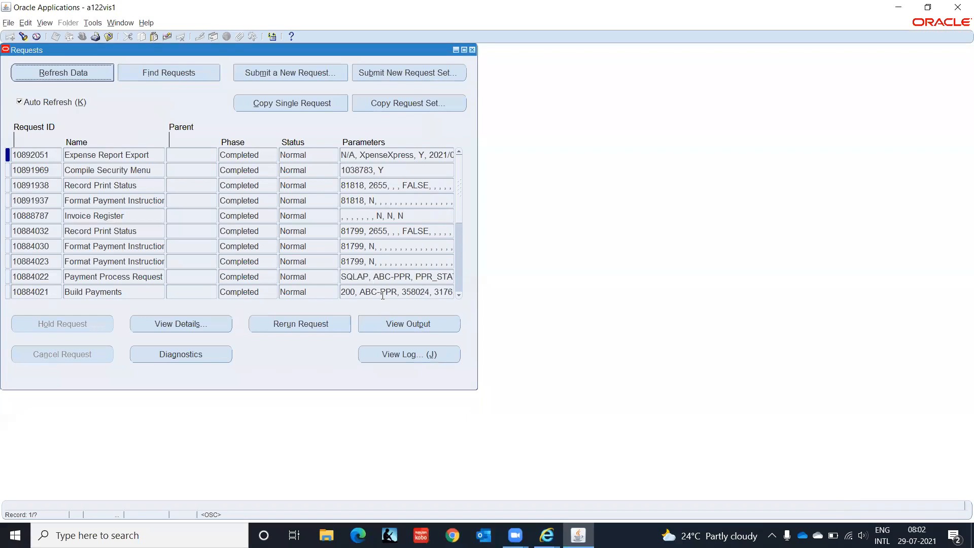
left_click(417, 325)
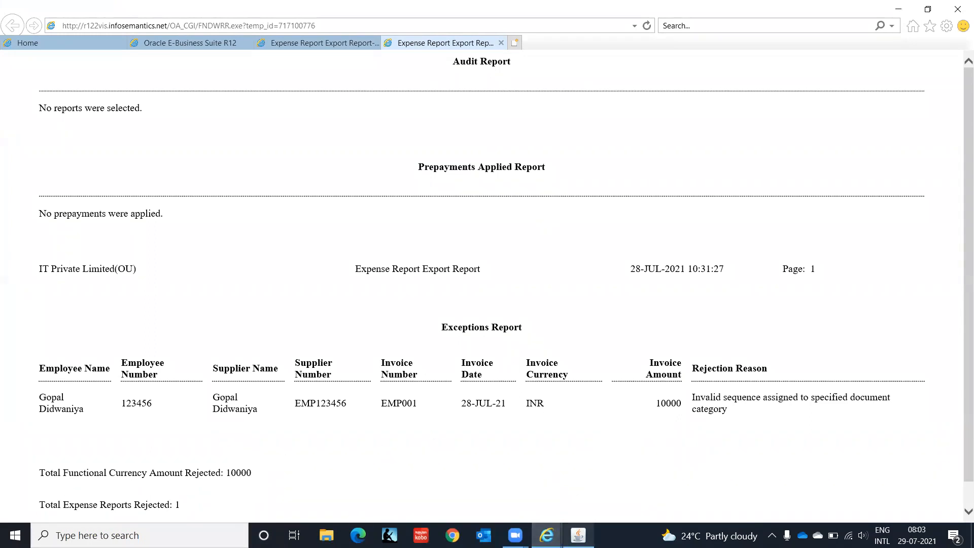
left_click(578, 535)
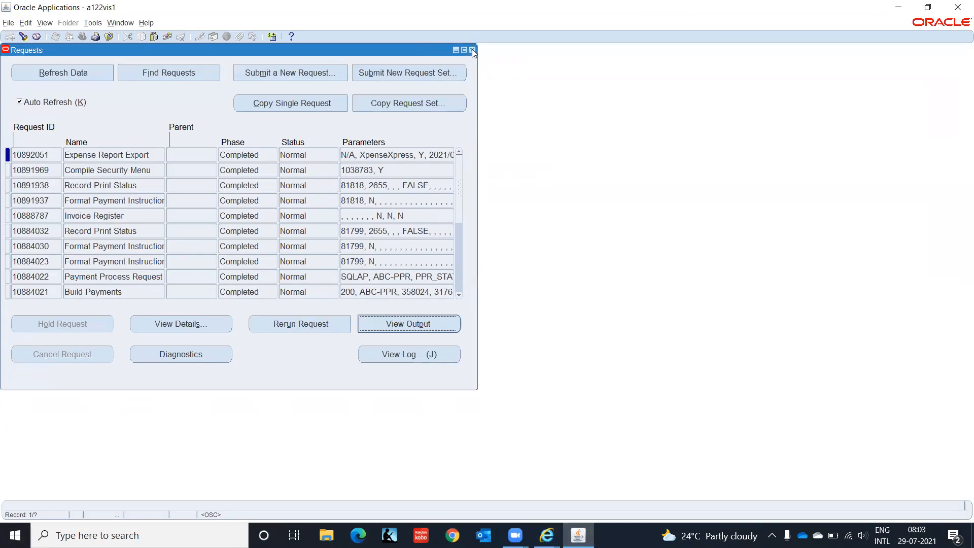
left_click(472, 49)
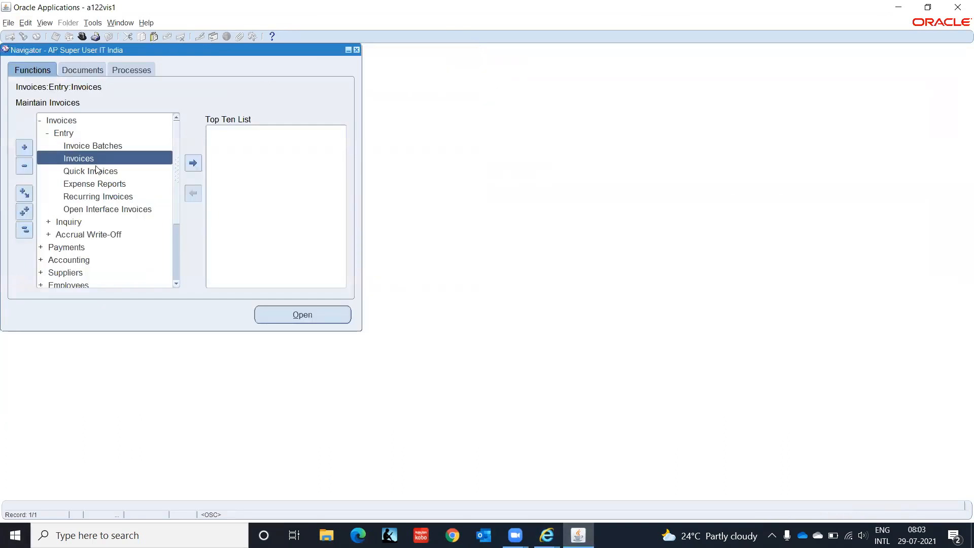
- Open Expense Reports, check the Merchant, Receipt, Currency, Audit and Adjustments tabs, then close
left_click(97, 185)
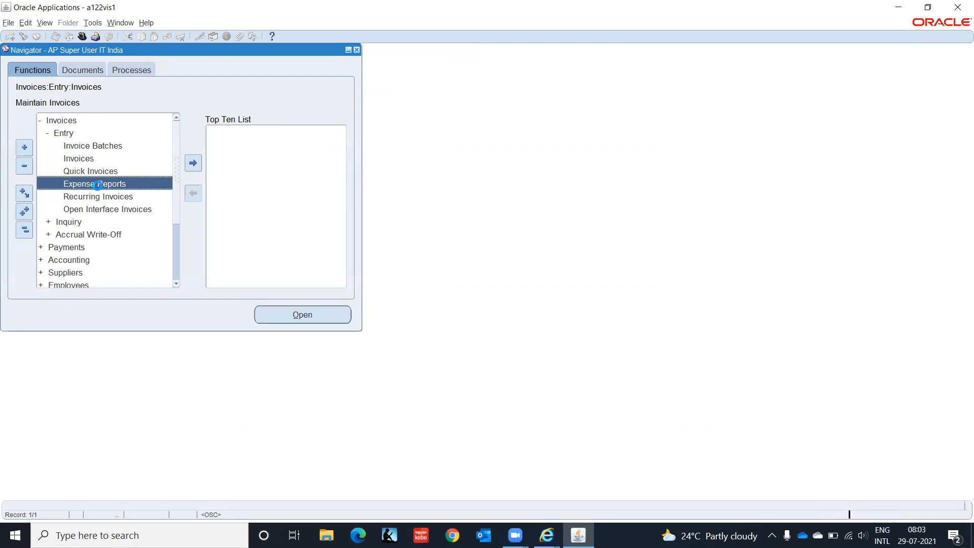
double_click(98, 185)
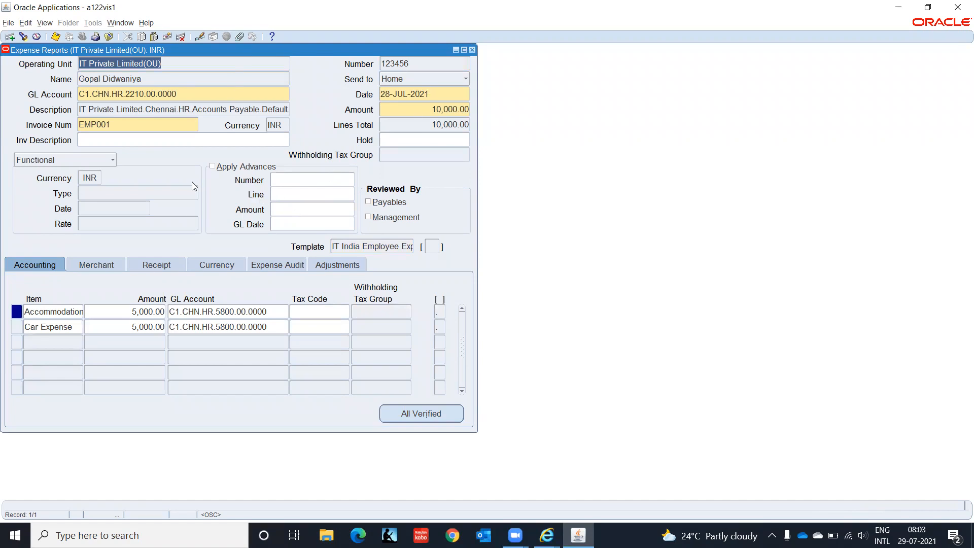
left_click(104, 263)
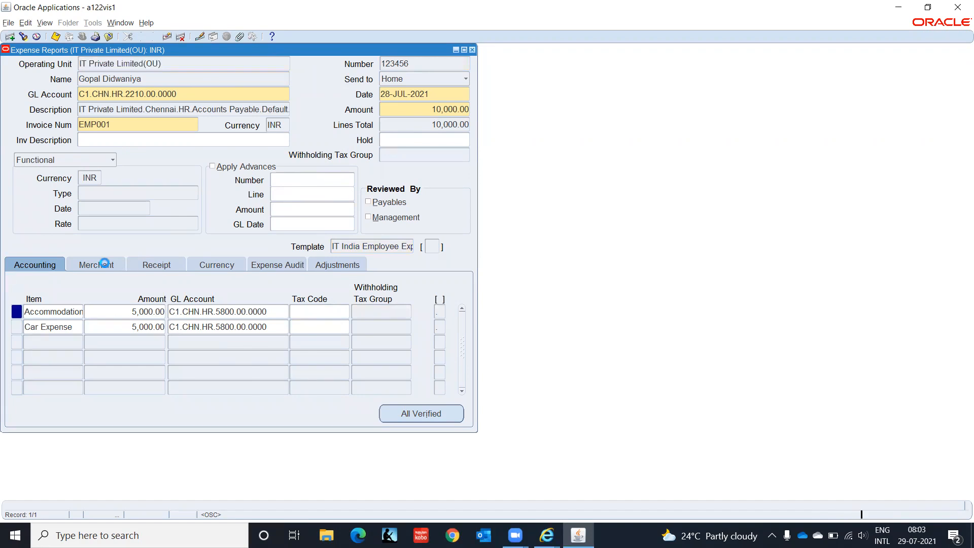
left_click(155, 267)
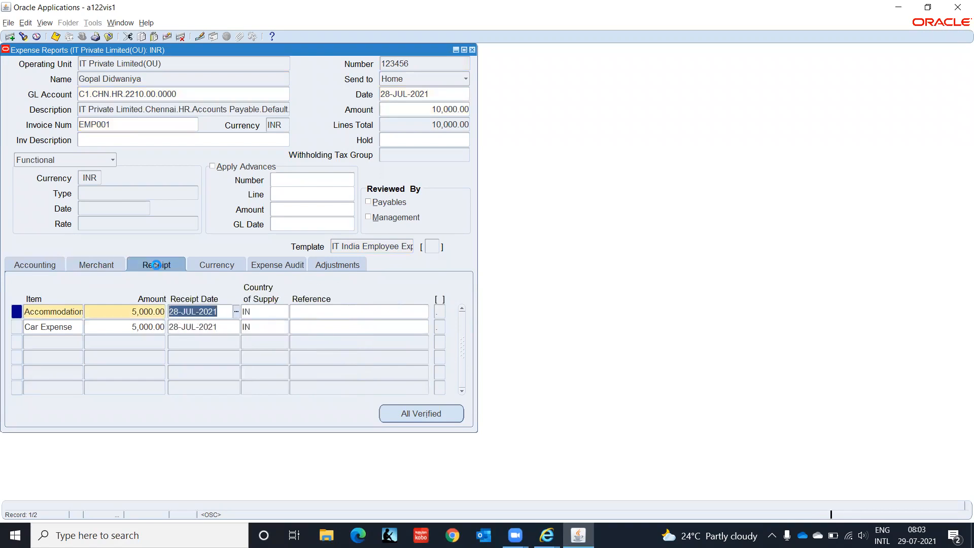
left_click(105, 266)
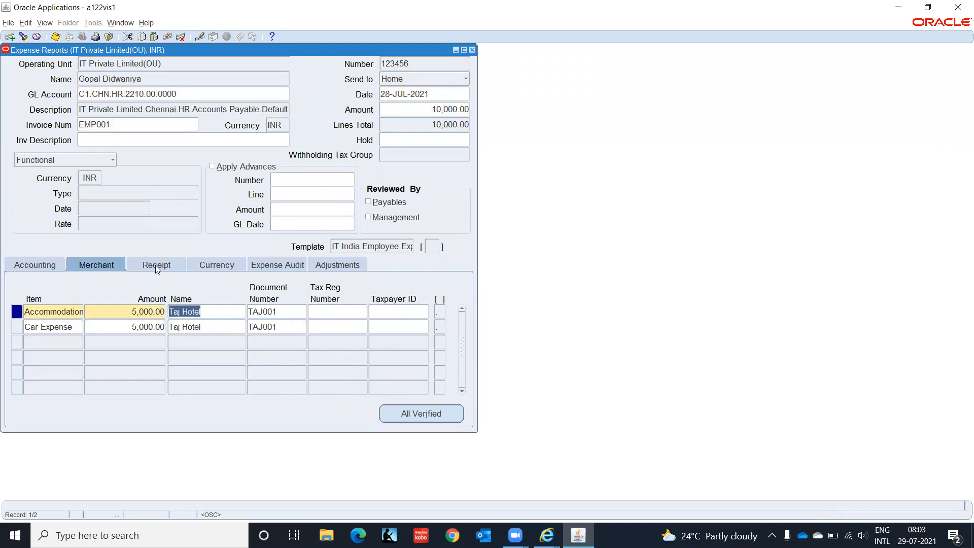
left_click(168, 265)
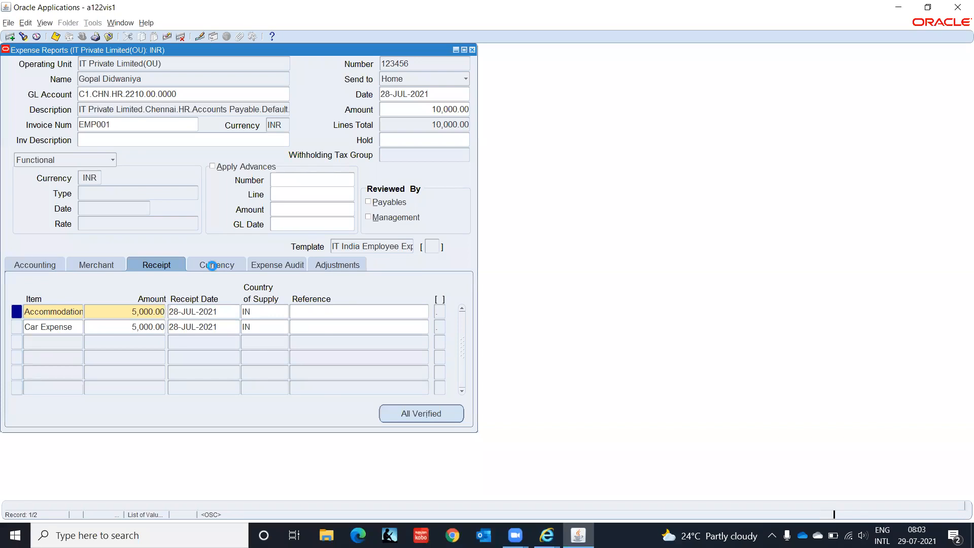
left_click(214, 267)
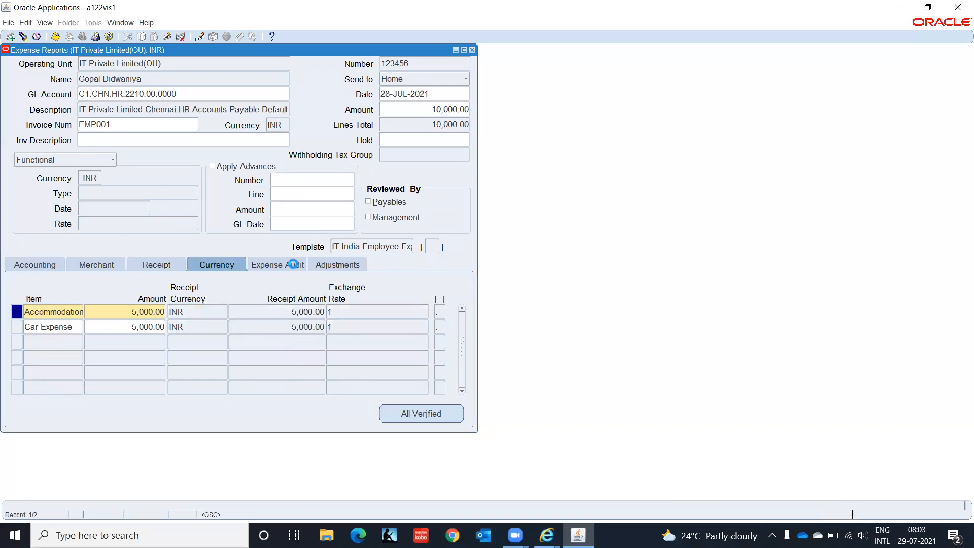
left_click(275, 265)
left_click(324, 265)
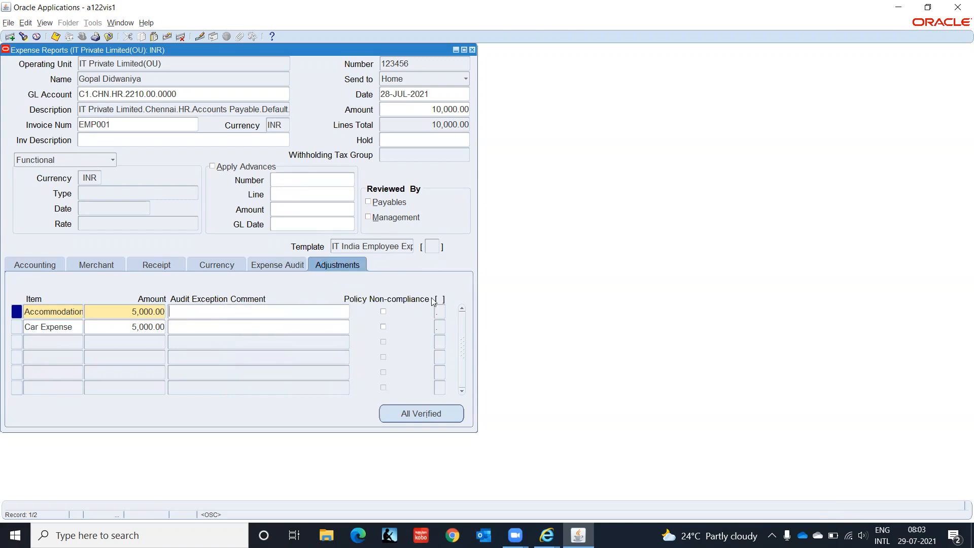
left_click(472, 51)
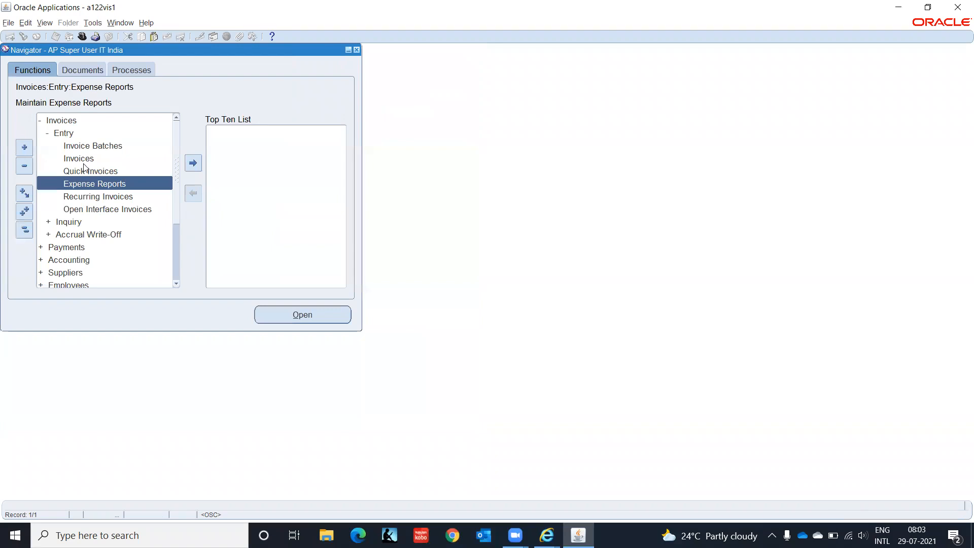
double_click(83, 158)
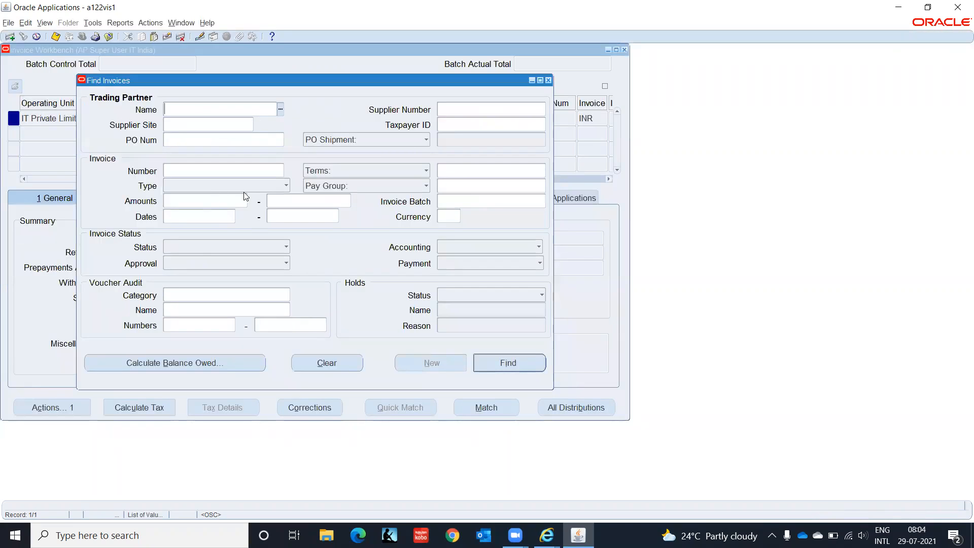
left_click(285, 186)
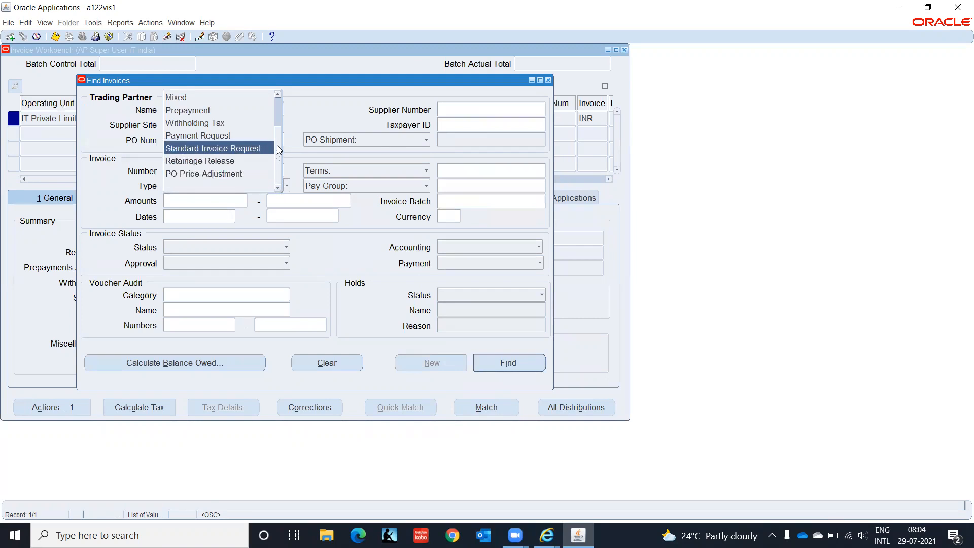
scroll(278, 150, "up", 1)
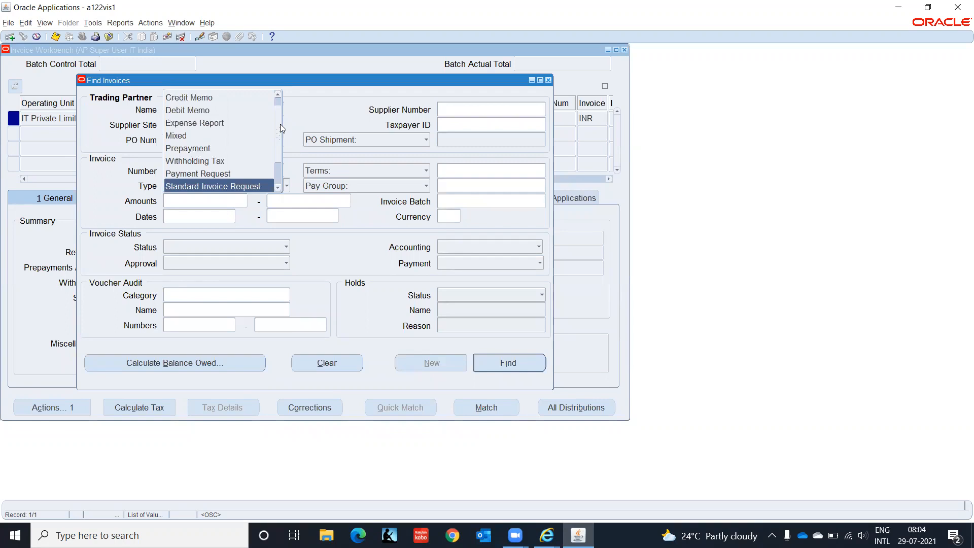
left_click(331, 104)
left_click(549, 80)
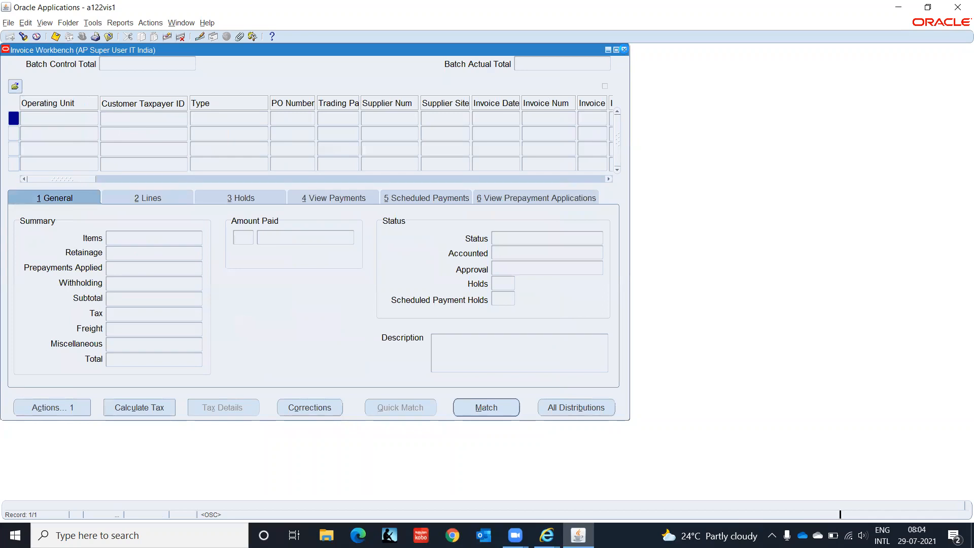
left_click(624, 50)
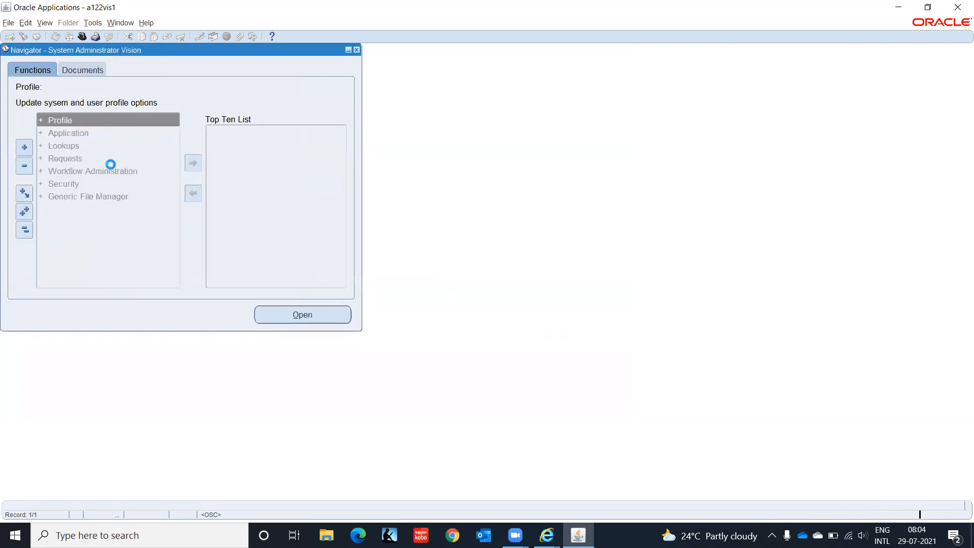
- Open the Sequential Numbering Define form for document sequences
key("Down")
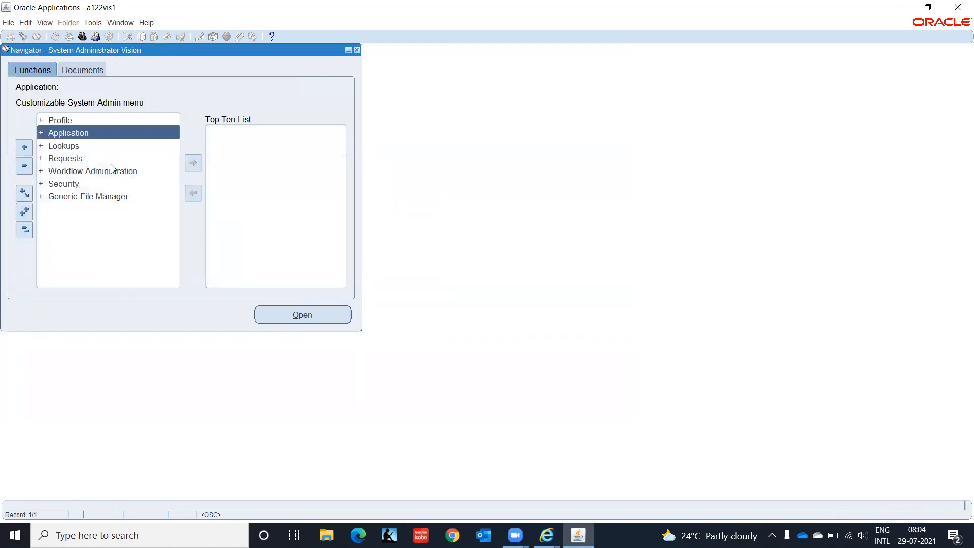
key("Return")
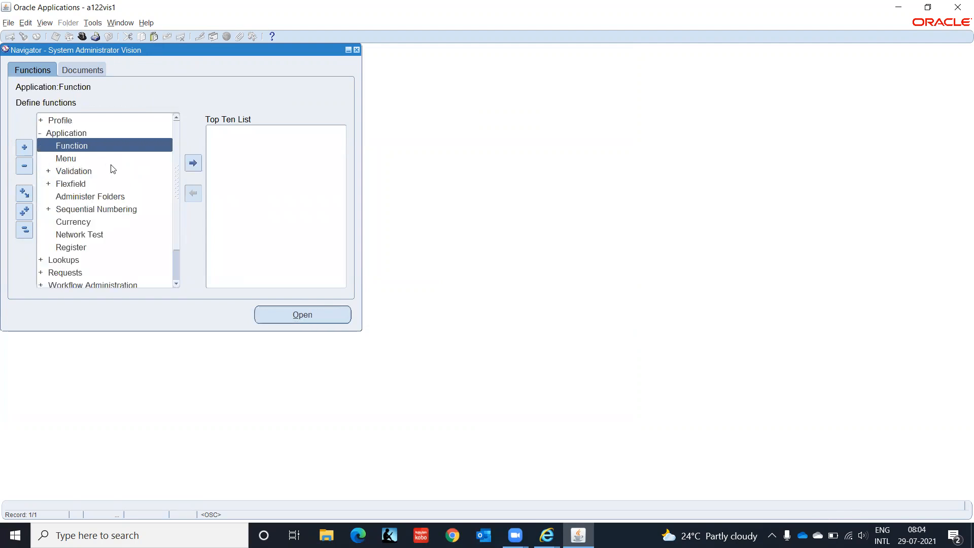
key("Down")
left_click(113, 168)
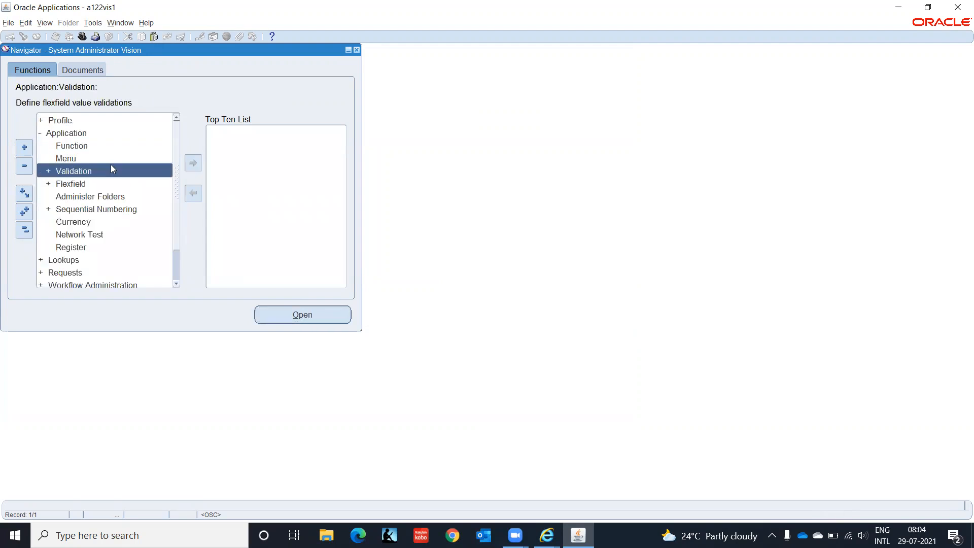
key("Down")
key("Down")
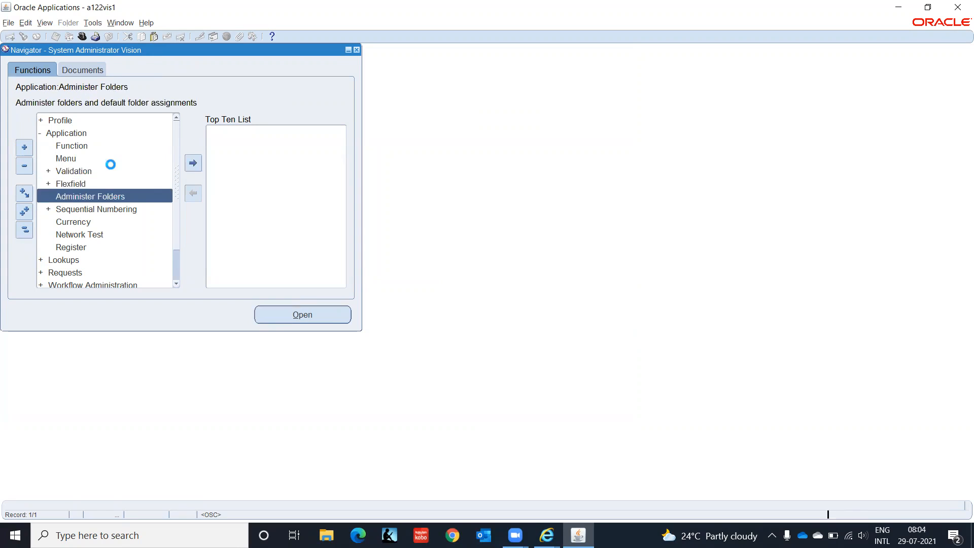
key("Down")
key("Return")
key("Return")
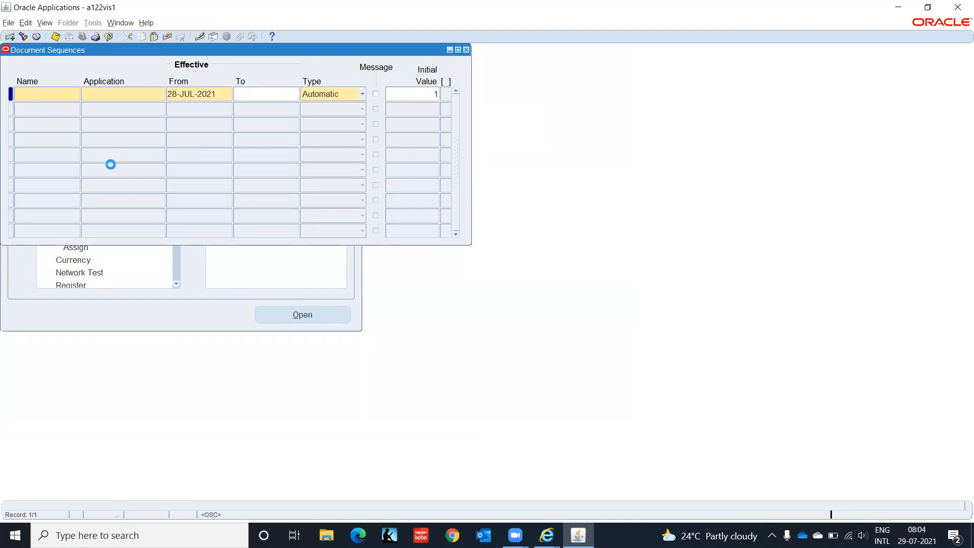
- Query document sequences for Application Payab%, then close the form
key("F11")
key("Tab")
type("Paya")
type("b%")
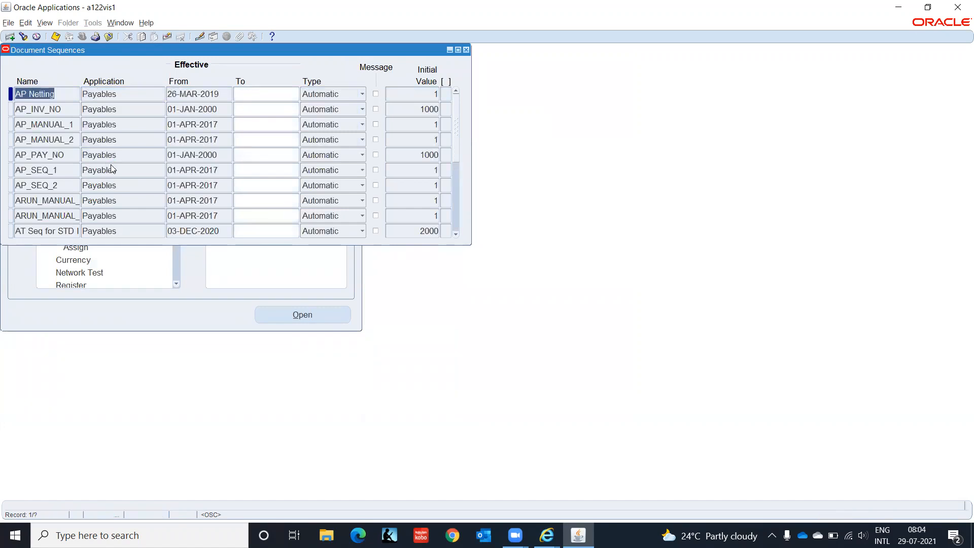
key("F4")
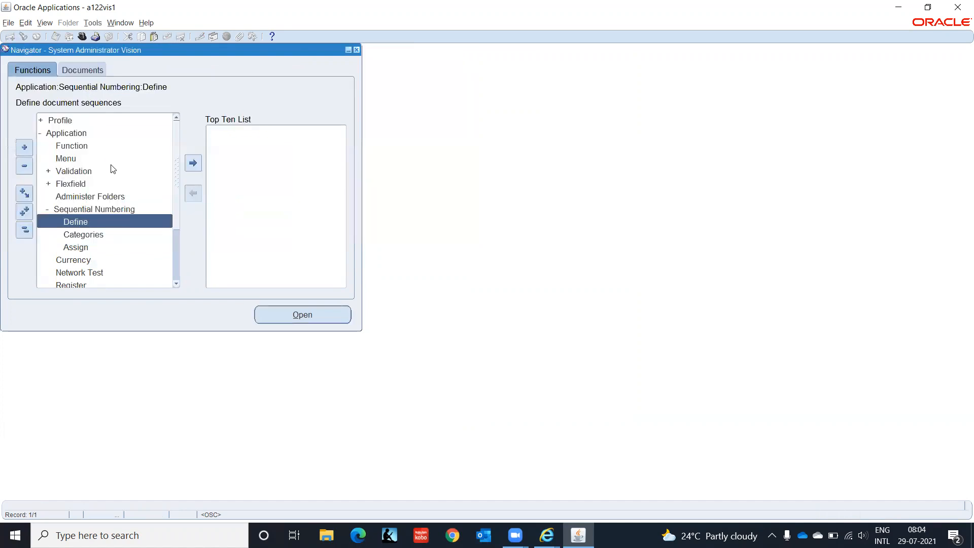
left_click(96, 236)
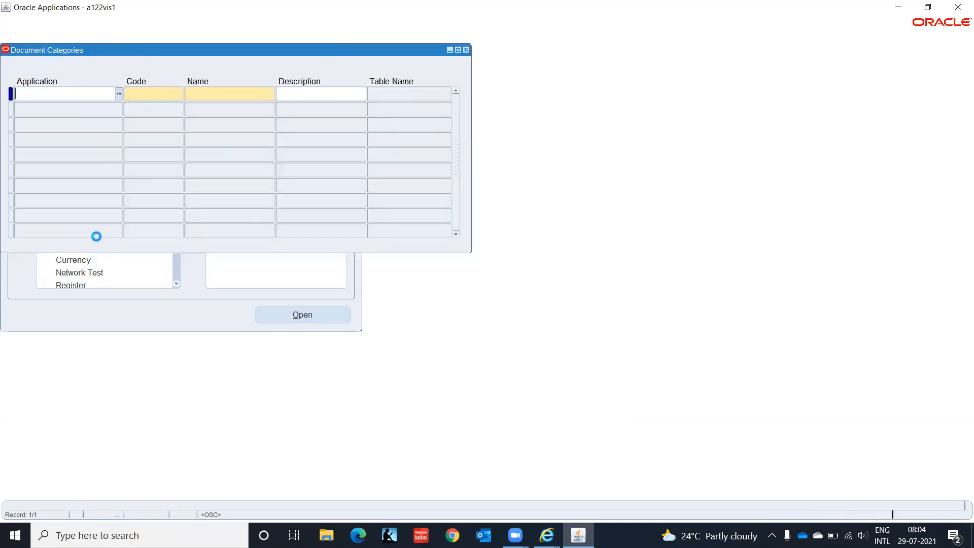
key("F11")
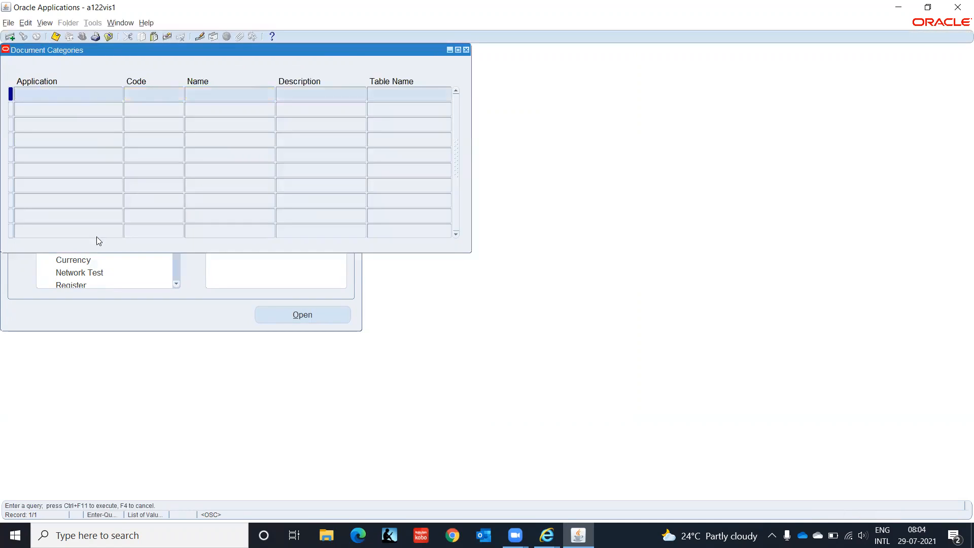
type("Payable%")
key("ctrl+F11")
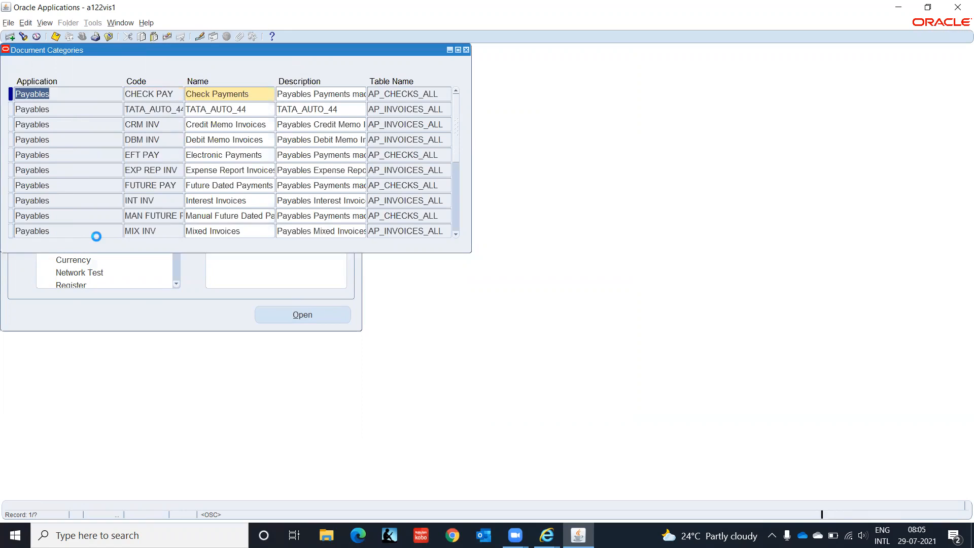
key("Down")
key("Down")
key("Down")
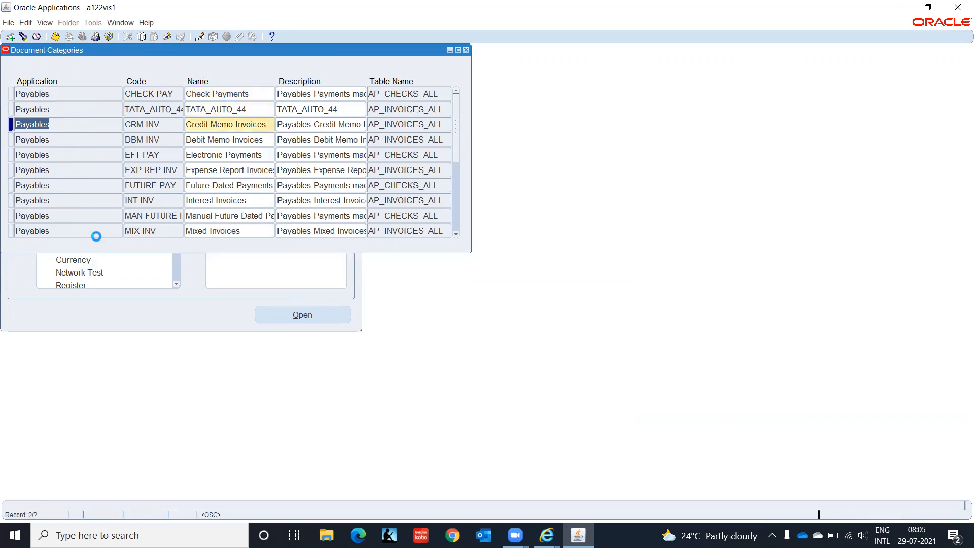
key("Down")
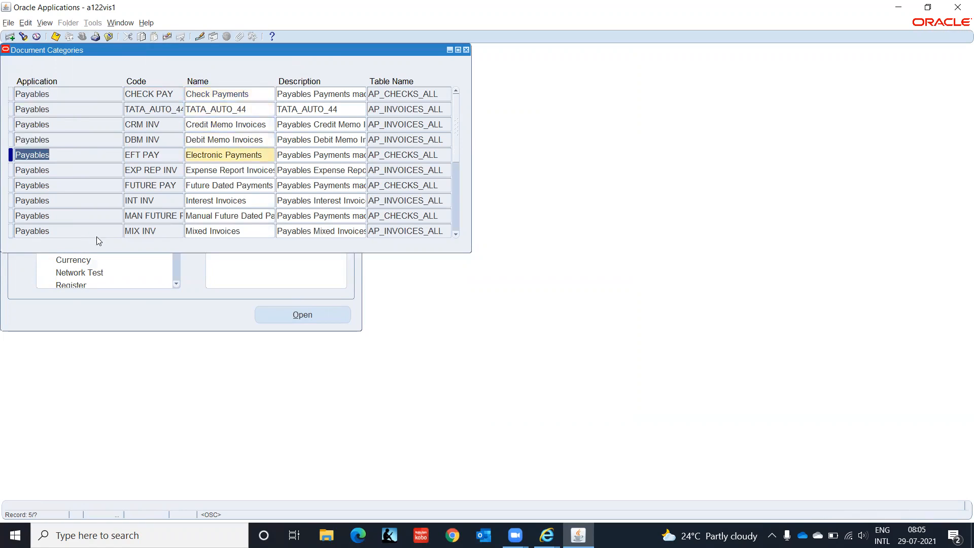
key("Down")
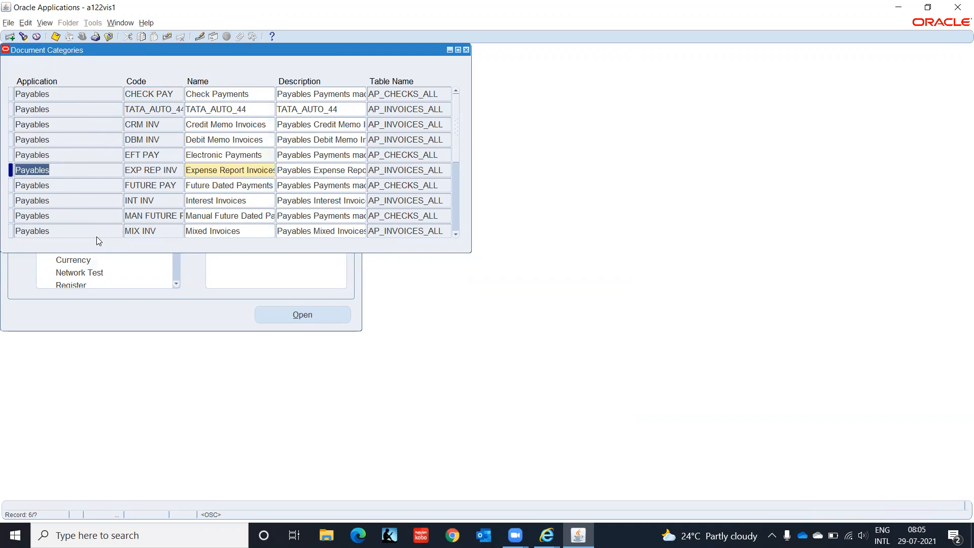
left_click(180, 169)
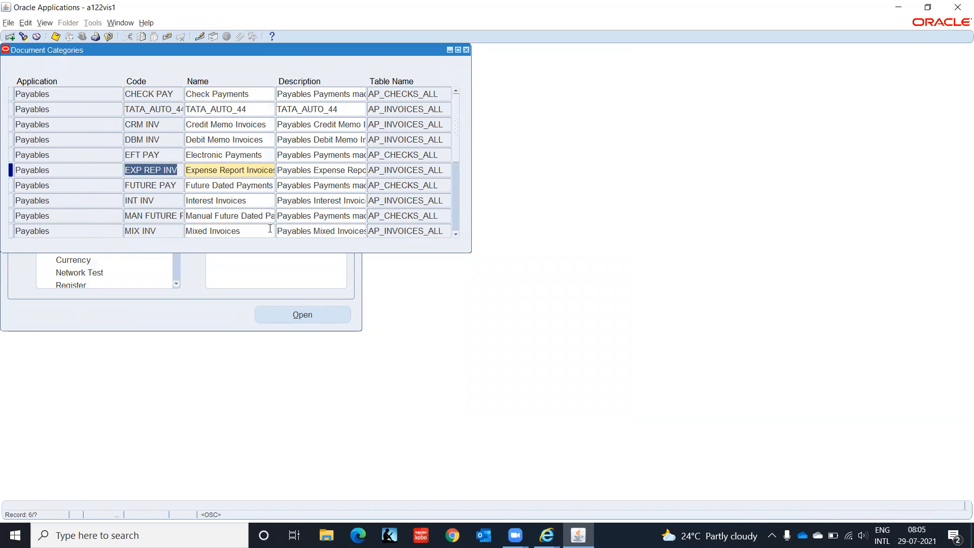
left_click(458, 235)
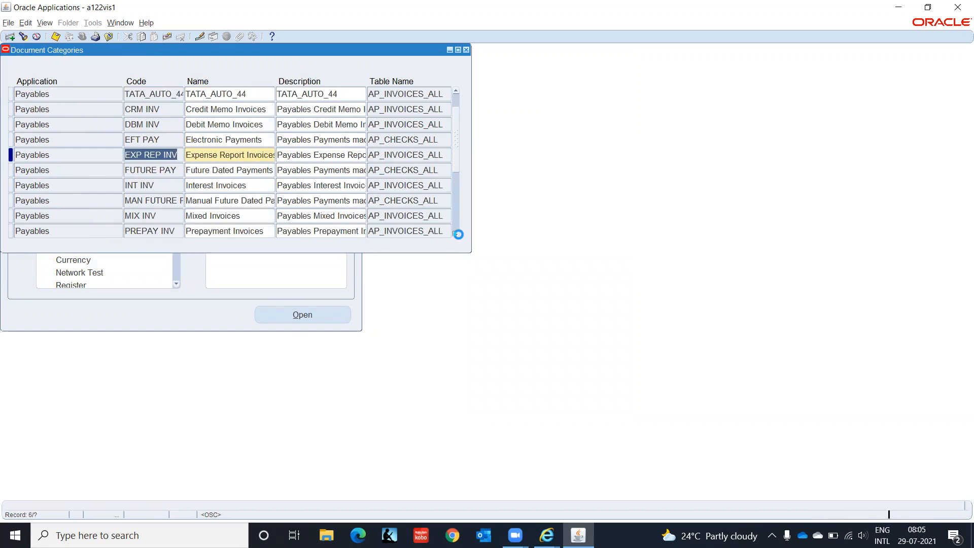
left_click(459, 234)
left_click(459, 235)
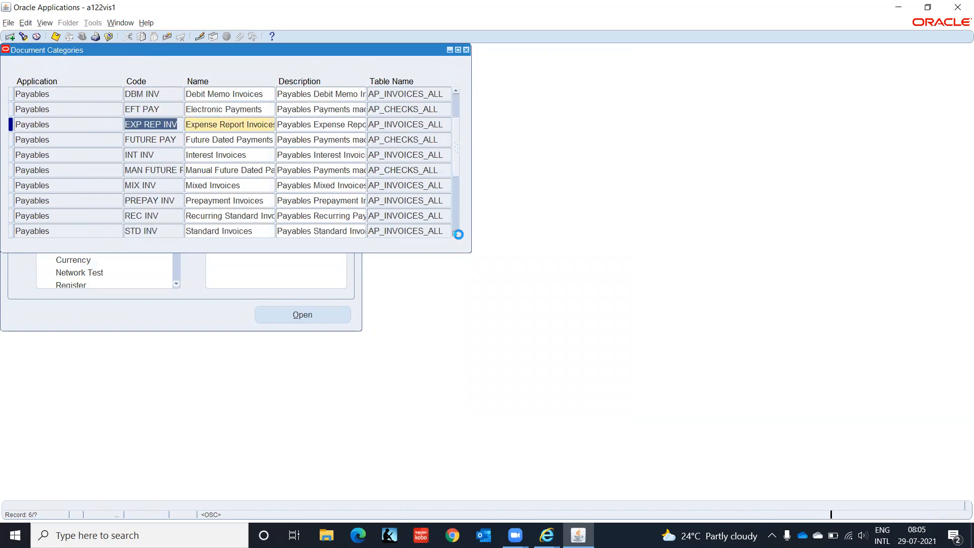
left_click(458, 234)
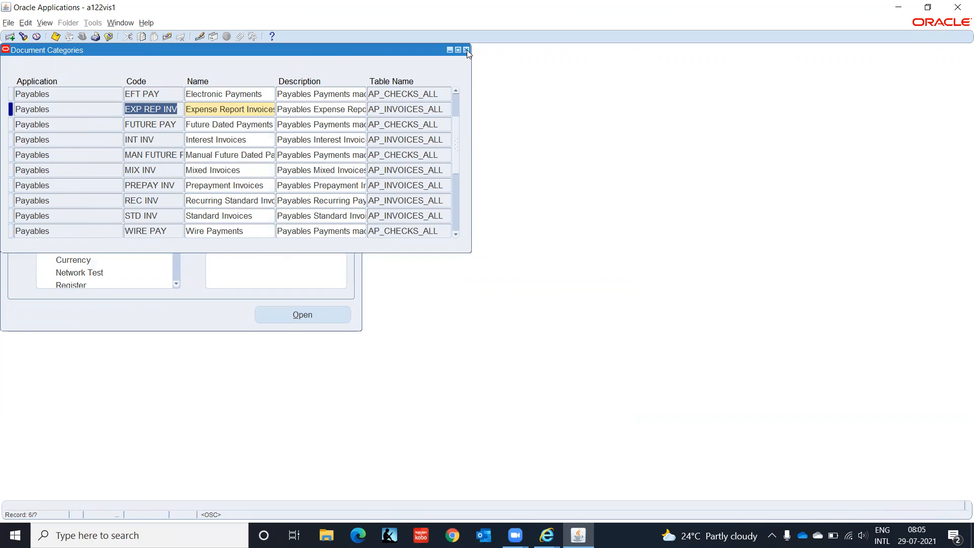
left_click(466, 49)
double_click(82, 222)
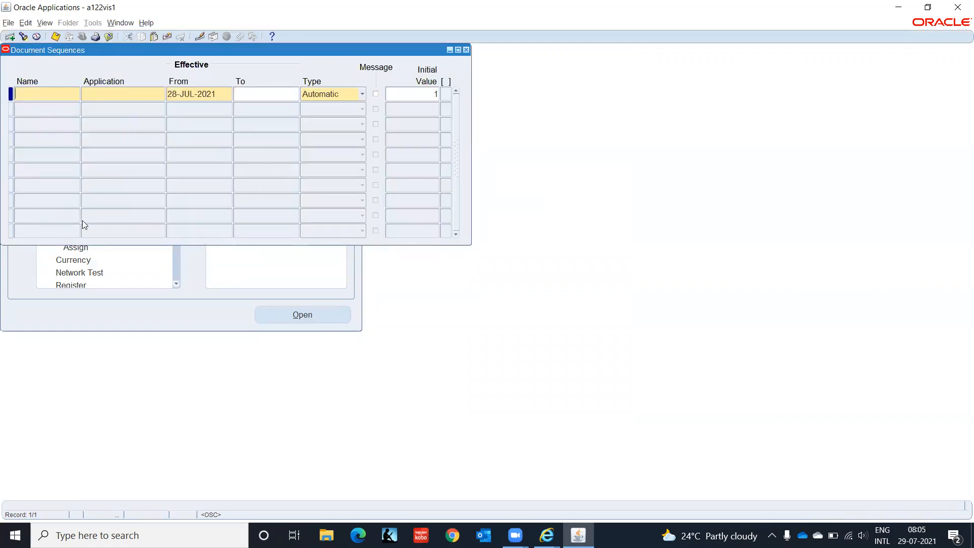
key("F11")
type("IT%")
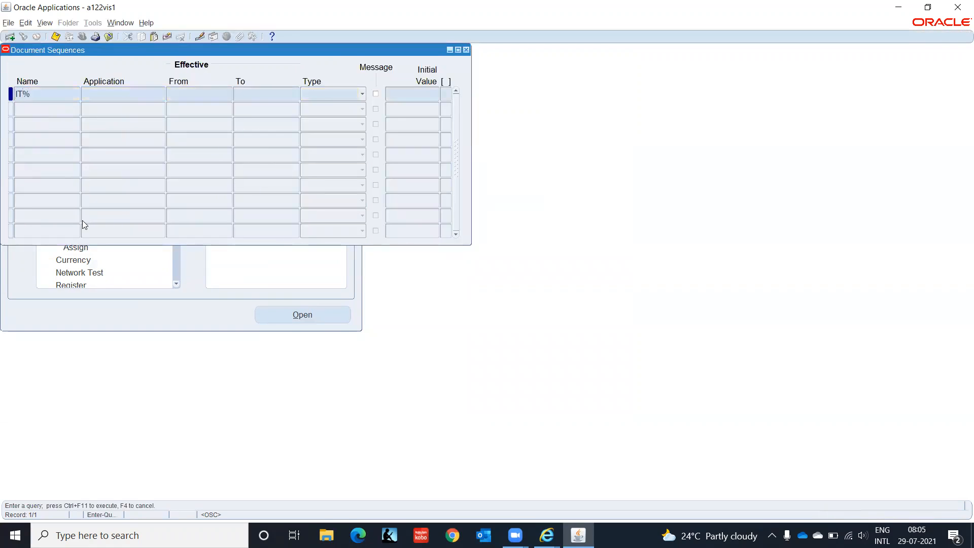
key("ctrl+F11")
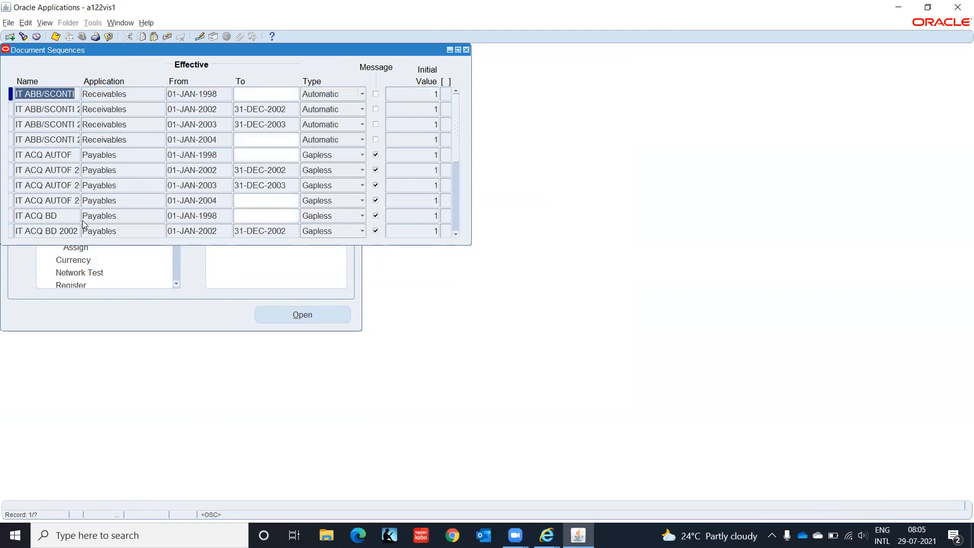
key("Down")
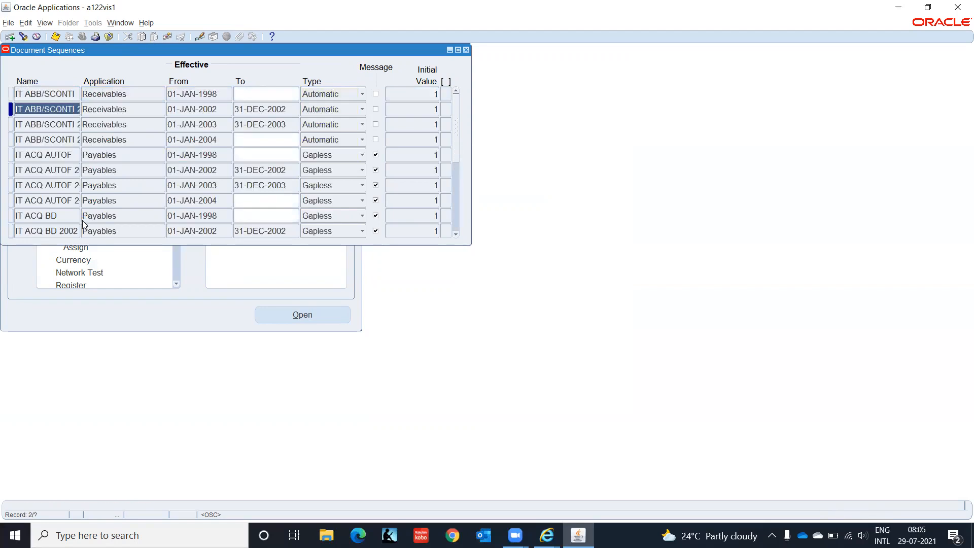
key("F11")
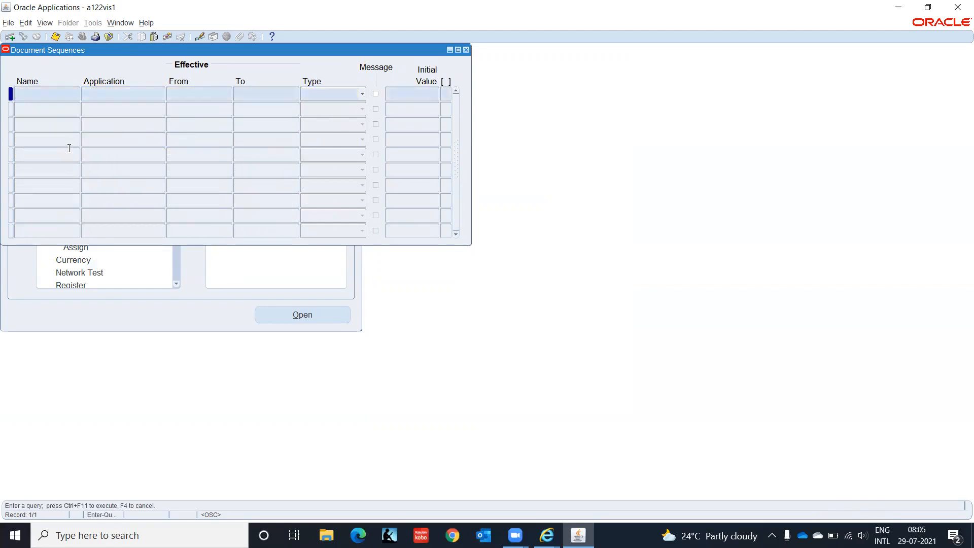
type("IT%")
key("Tab")
type("Pay%")
key("ctrl+F11")
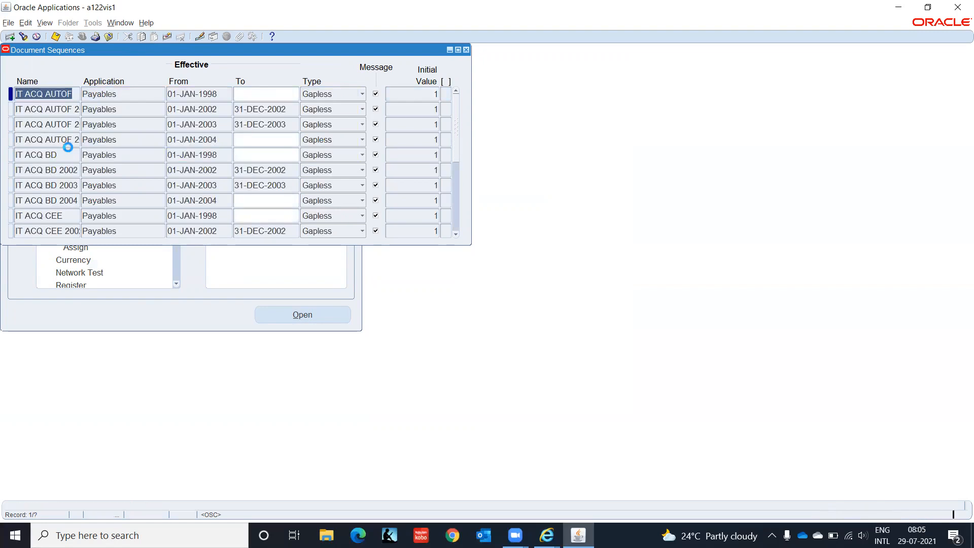
key("Down")
key("Down")
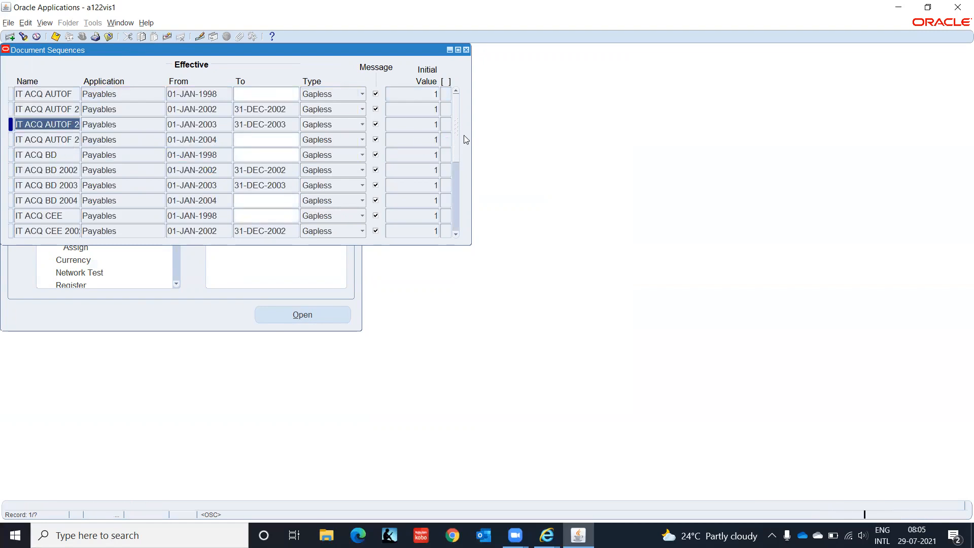
key("Down")
key("Down")
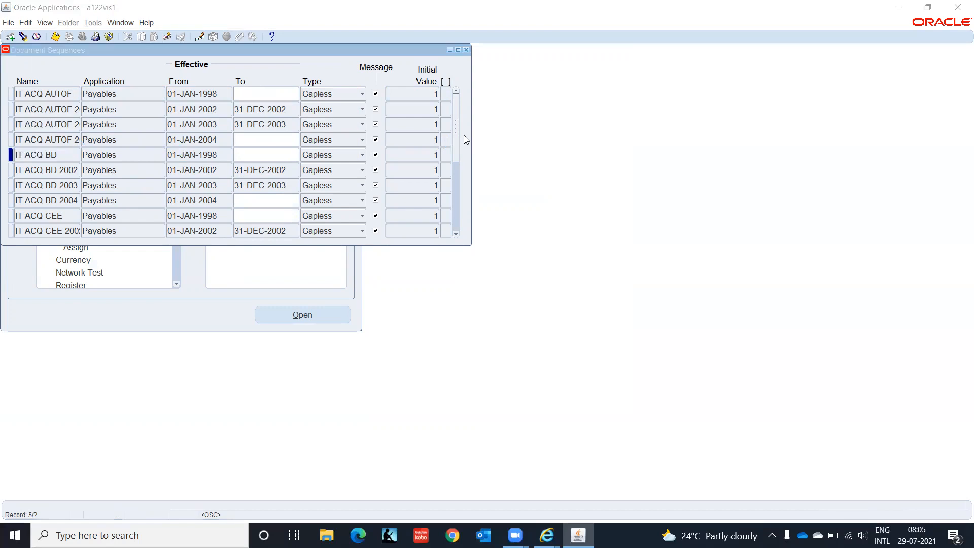
left_click_drag(455, 99, 455, 228)
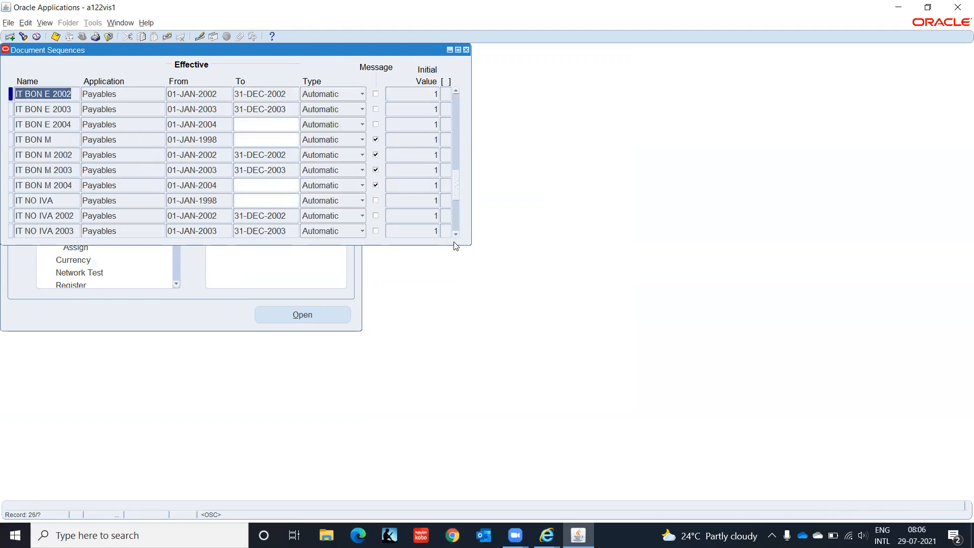
left_click(466, 50)
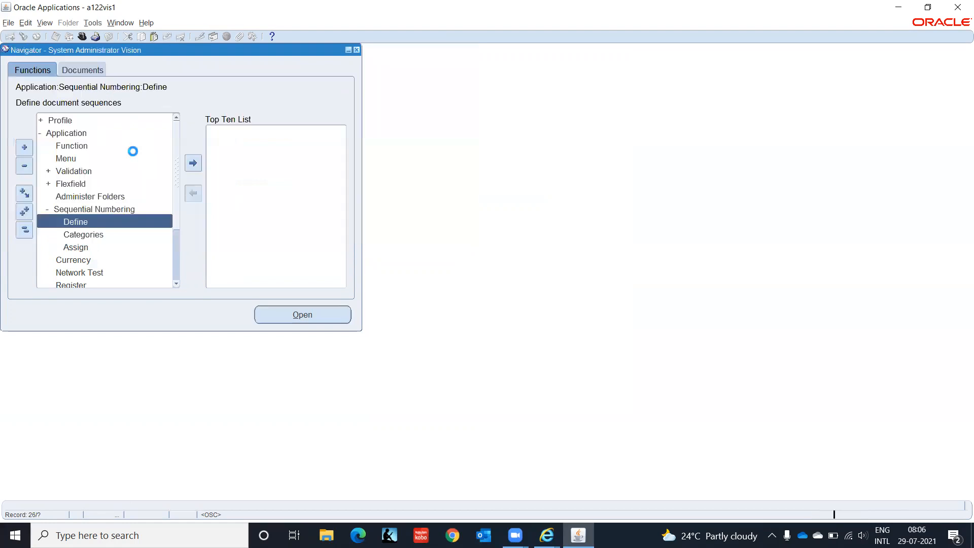
- Open Sequence Assignments and query the assignments for ledgers matching IT INDIA%
double_click(83, 246)
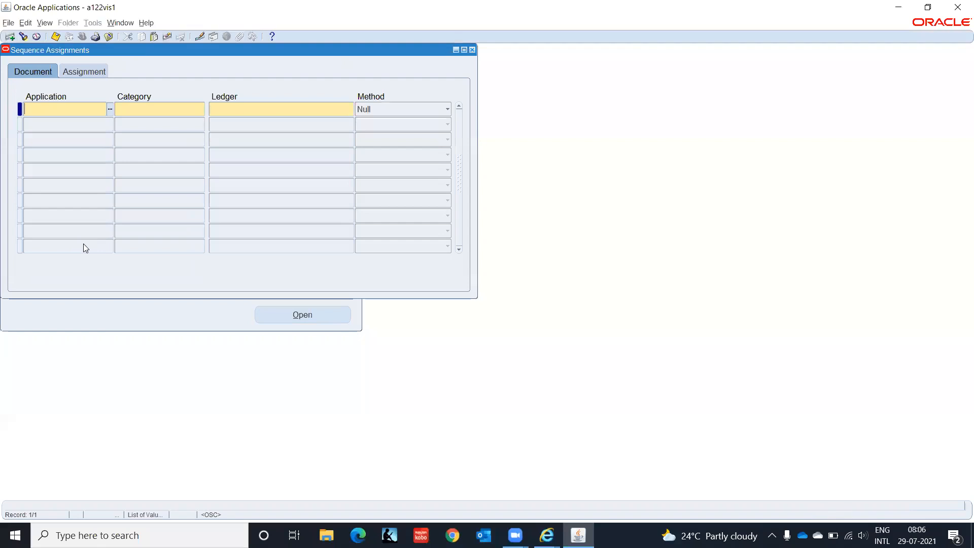
key("F11")
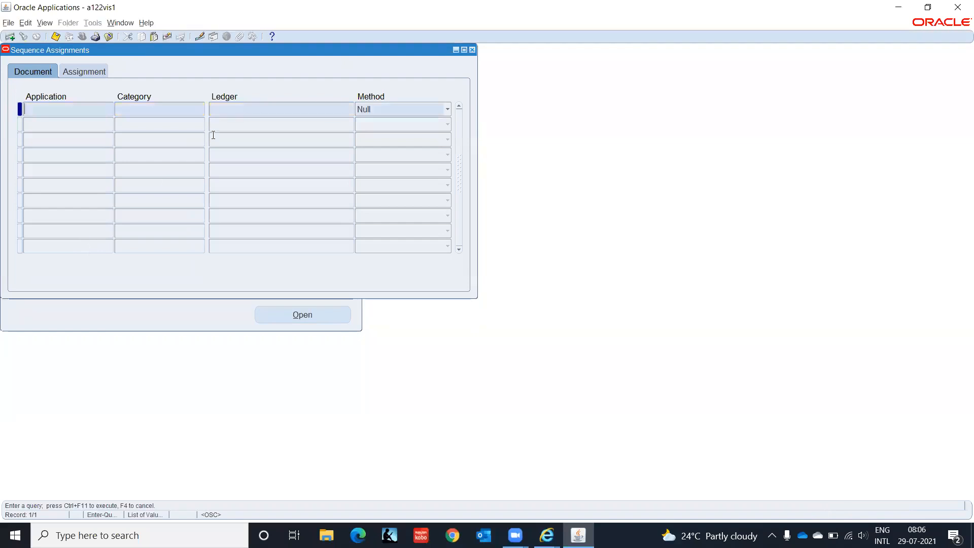
left_click(247, 108)
type("IT INDIA%")
key("ctrl+F11")
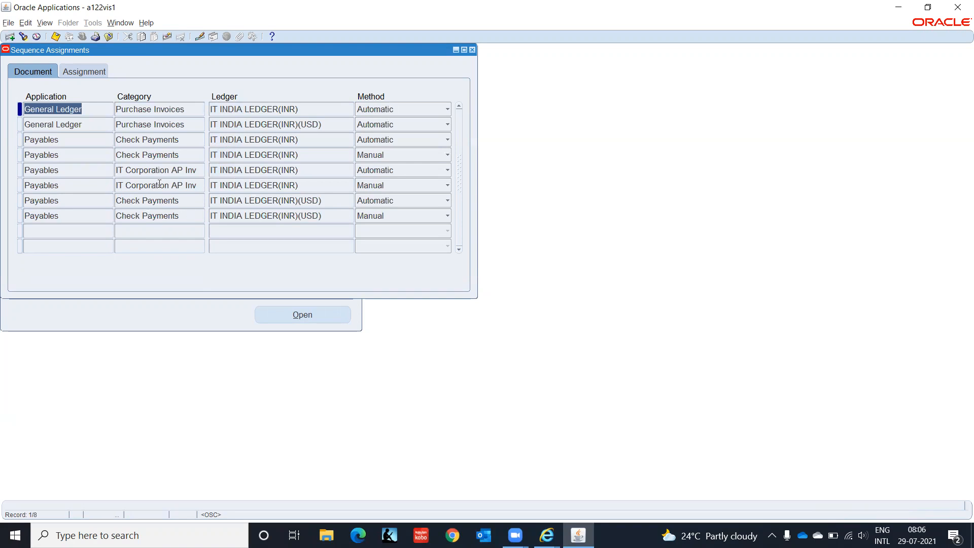
- Review the assigned sequences and their dates, then start a new blank assignment row
left_click(95, 70)
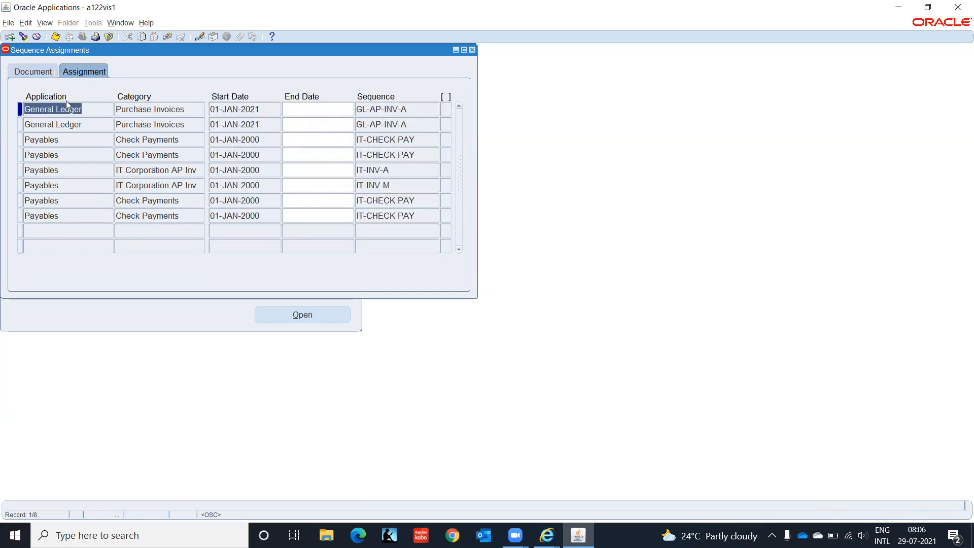
left_click(29, 72)
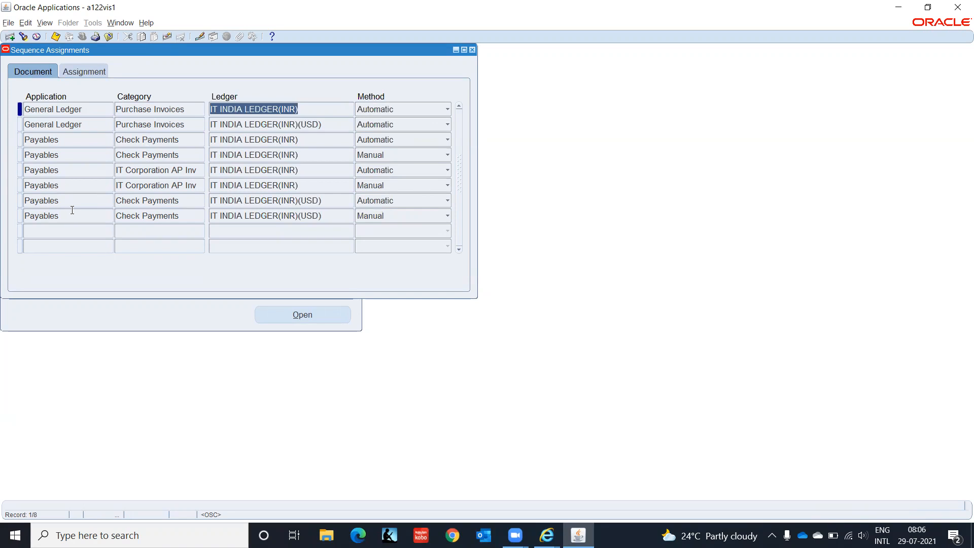
left_click(88, 231)
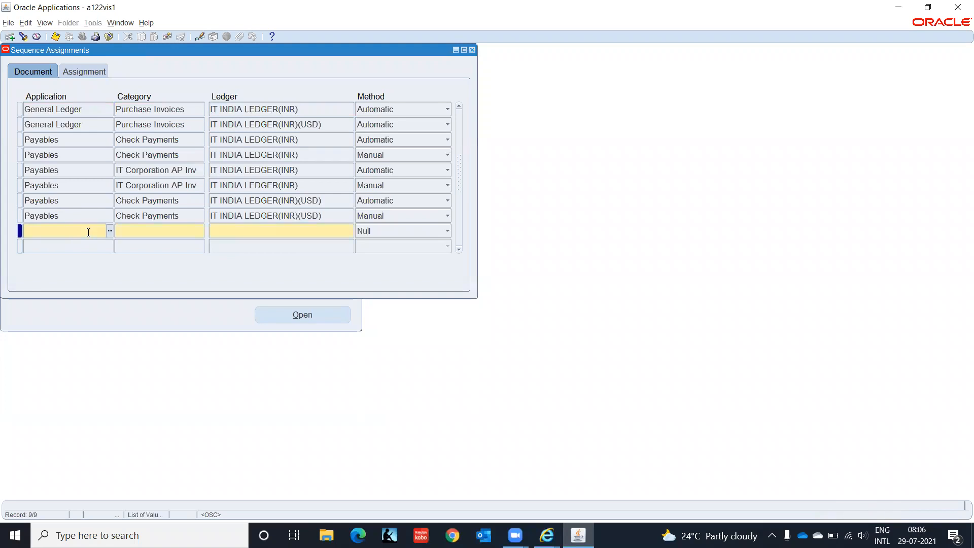
- Assign Payables Expense Report Invoices on IT INDIA LEDGER(INR) to sequence IT-INV-A from 01-JAN-2000
type("O")
type("Pay")
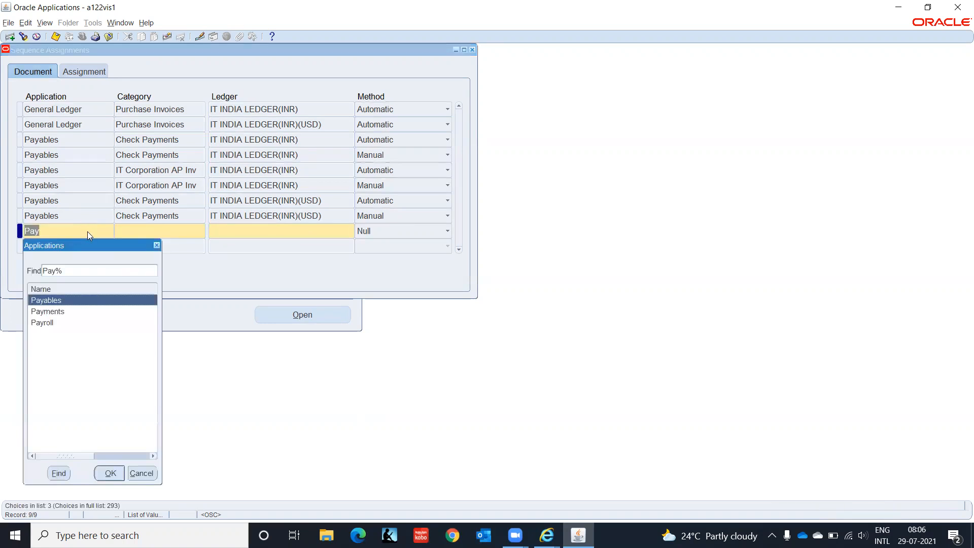
key("Return")
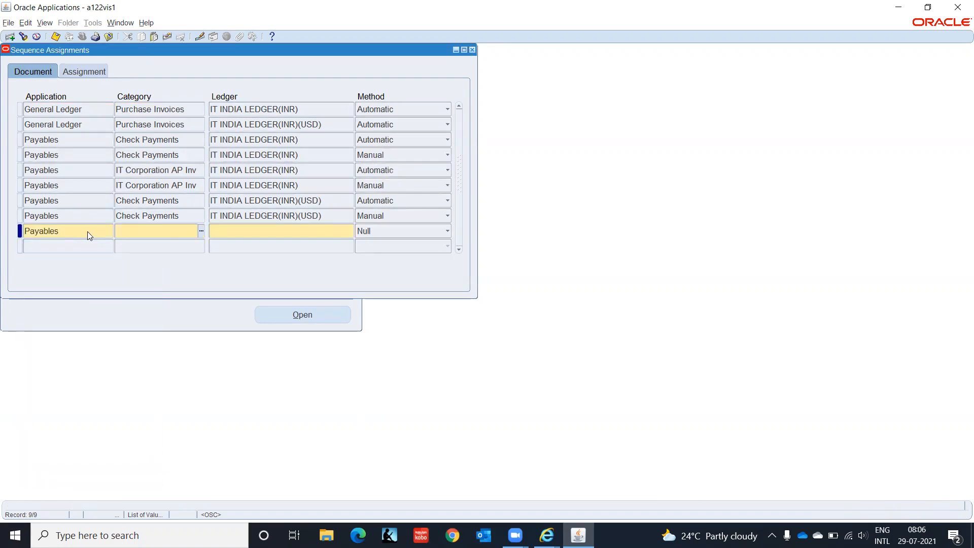
type("Exp")
key("Tab")
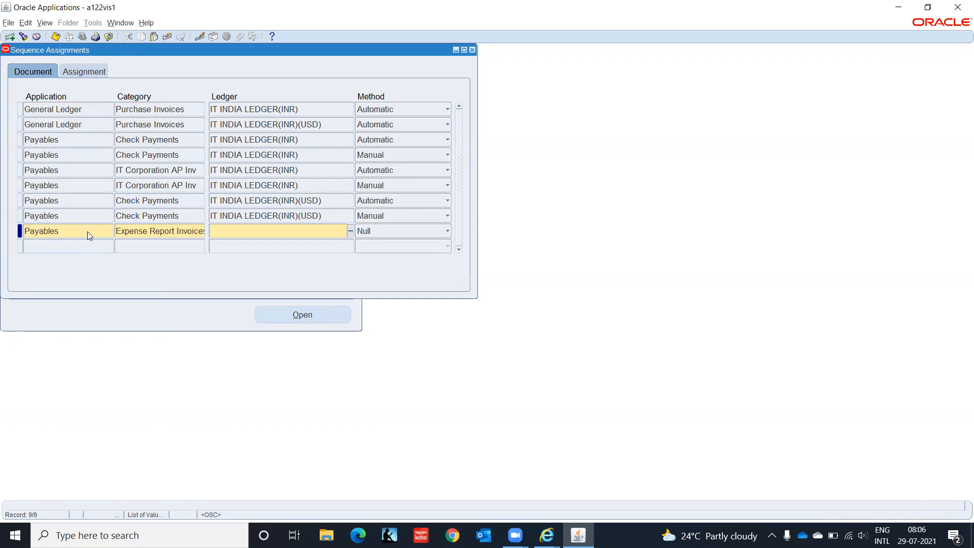
type("IT INDIA")
key("Tab")
key("Return")
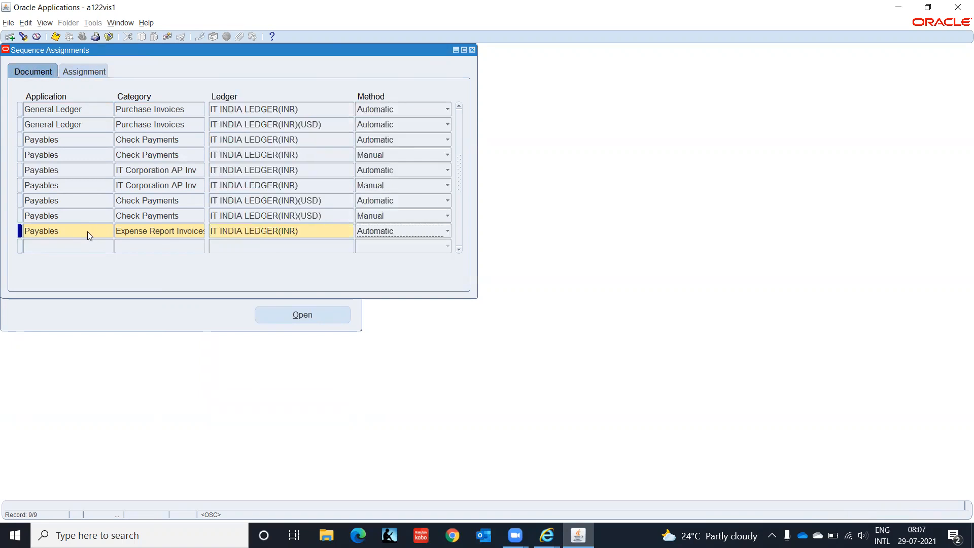
key("Tab")
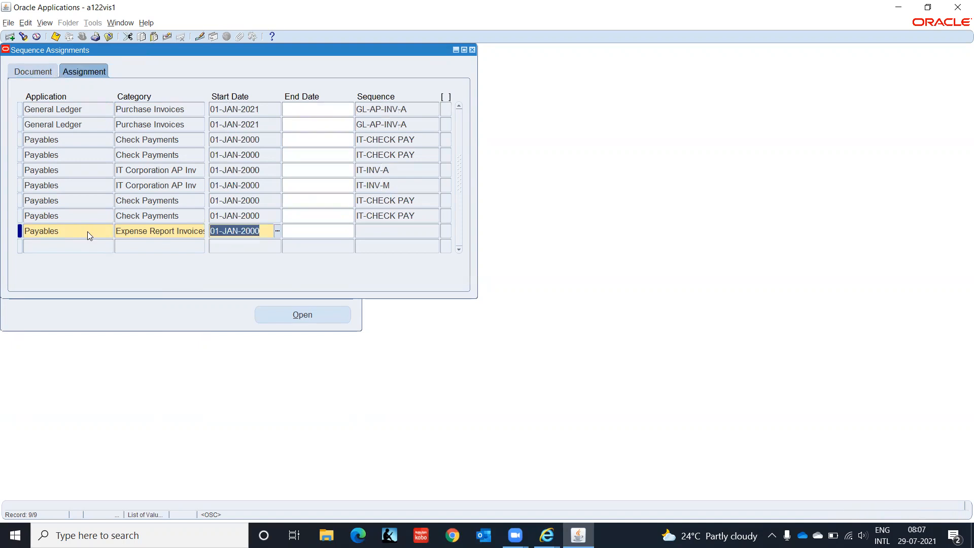
key("Tab")
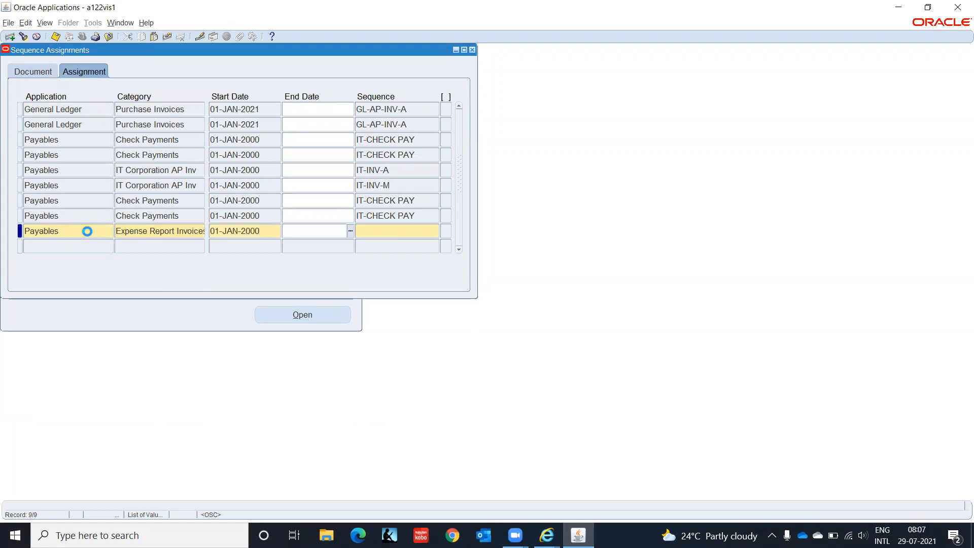
key("Tab")
type("IT-INV-A")
key("Tab")
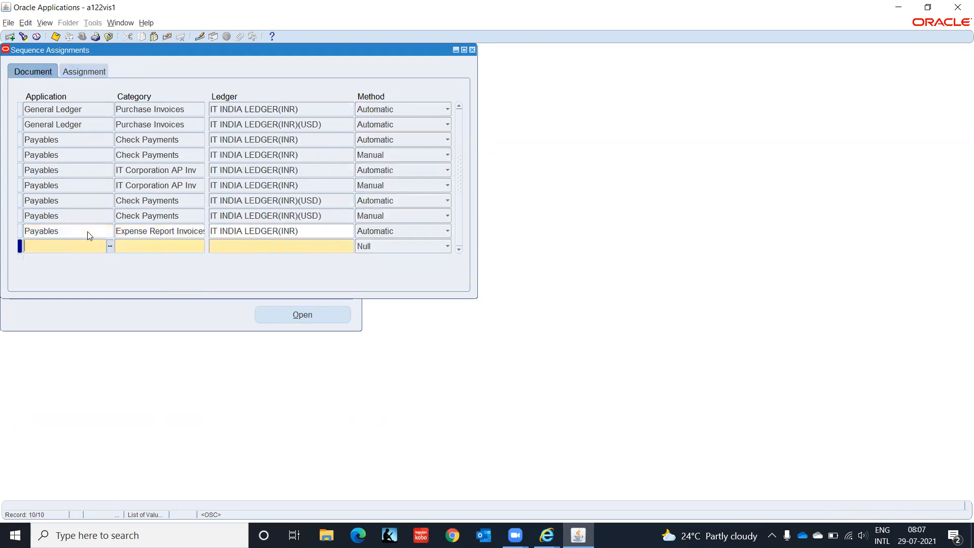
- Add the same IT-INV-A assignment for IT INDIA LEDGER(INR)(USD) and save both rows
type("Payables")
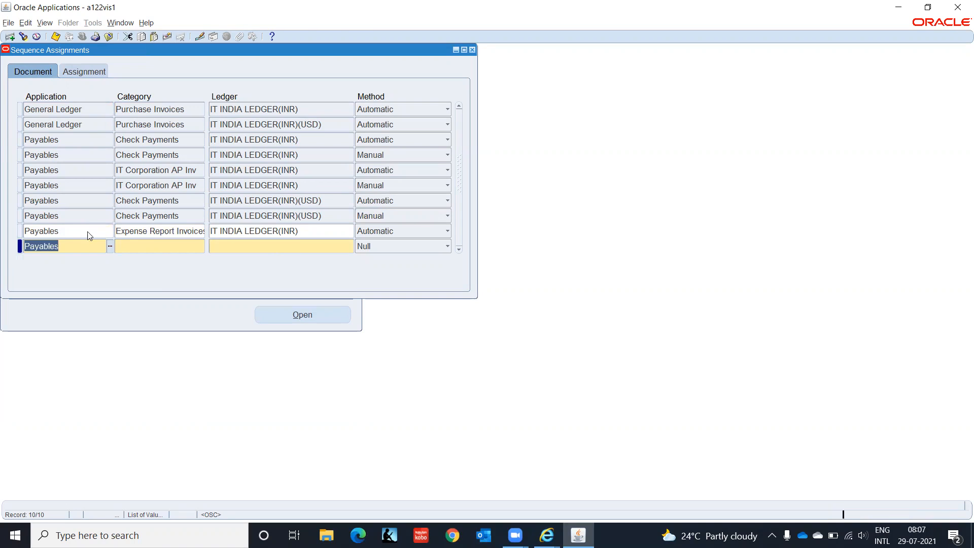
key("Tab")
key("shift+F5")
key("Tab")
type("IT IND")
key("Tab")
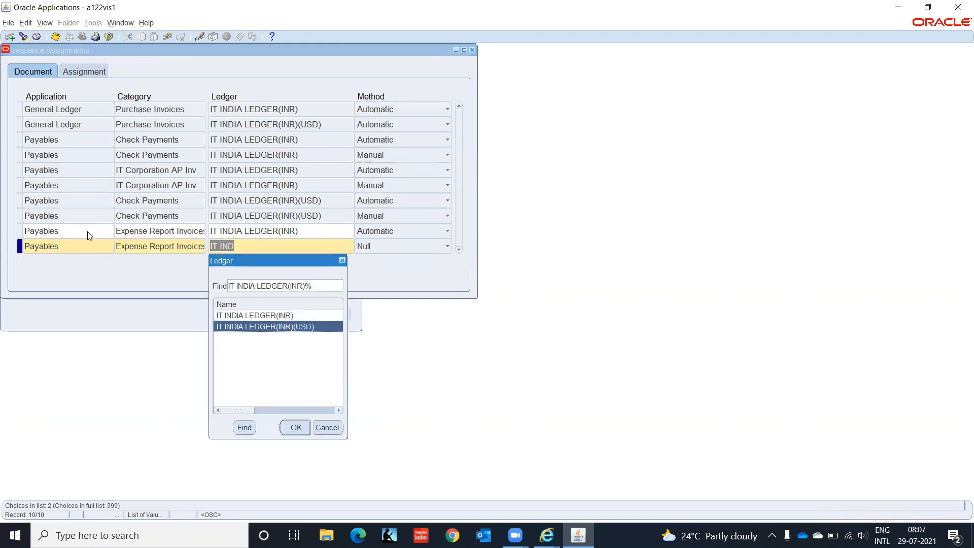
key("Return")
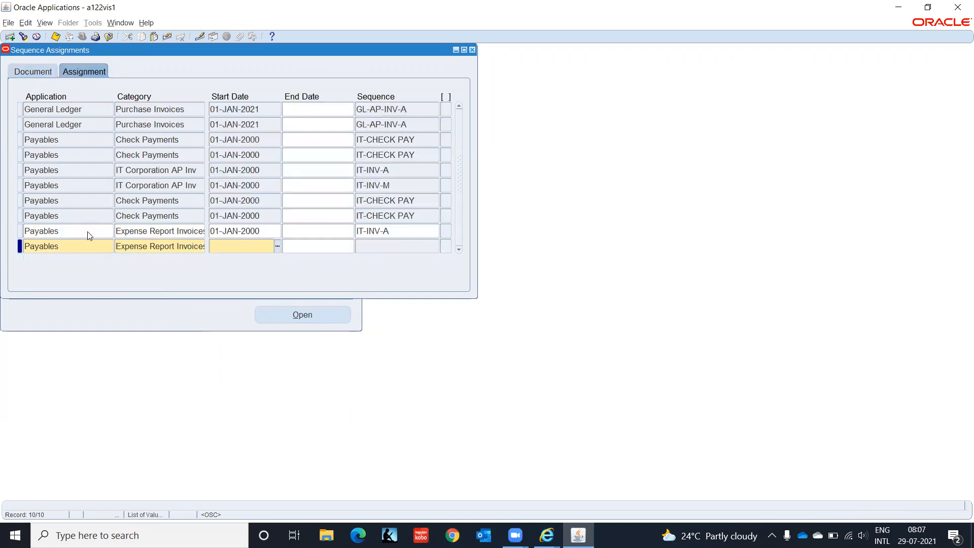
key("Tab")
key("shift+F5")
key("Tab")
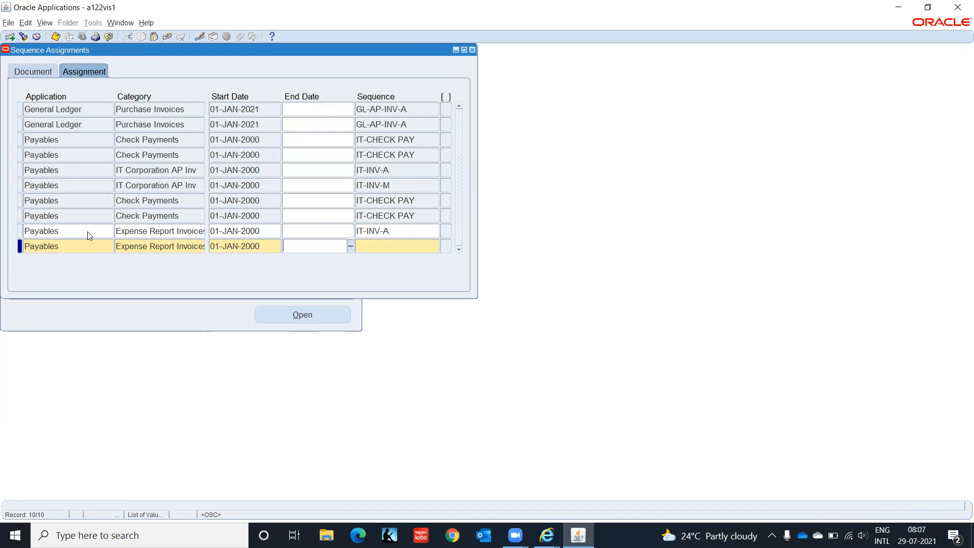
key("Tab")
key("shift+F5")
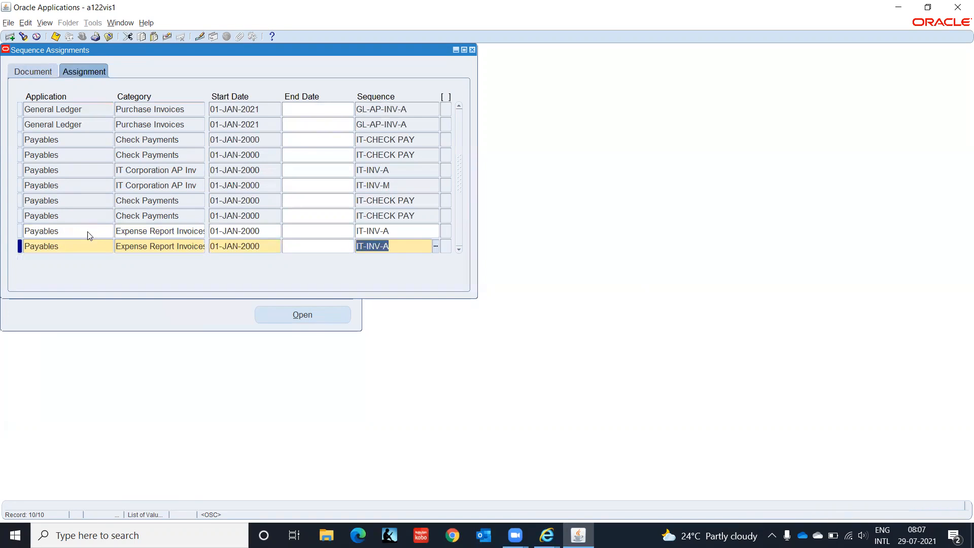
key("ctrl+s")
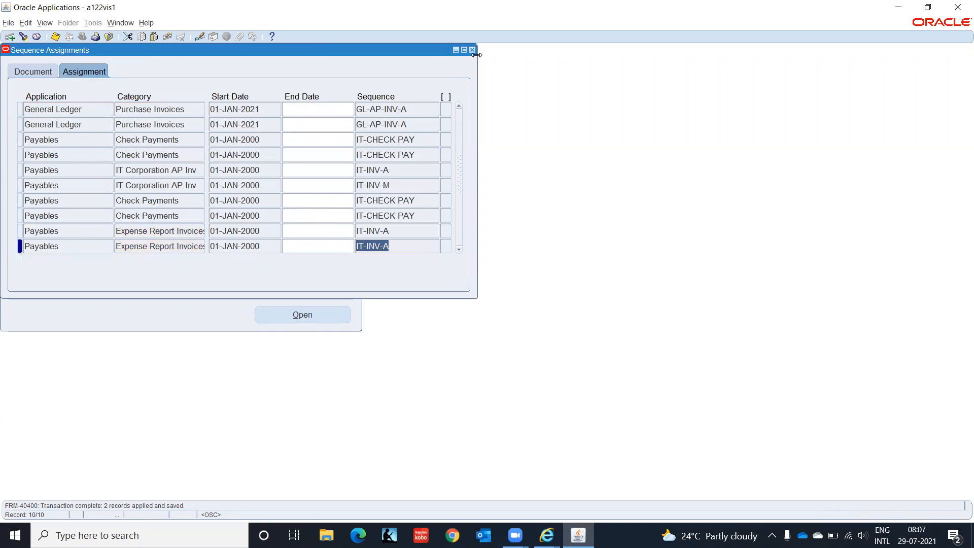
key("alt+Tab")
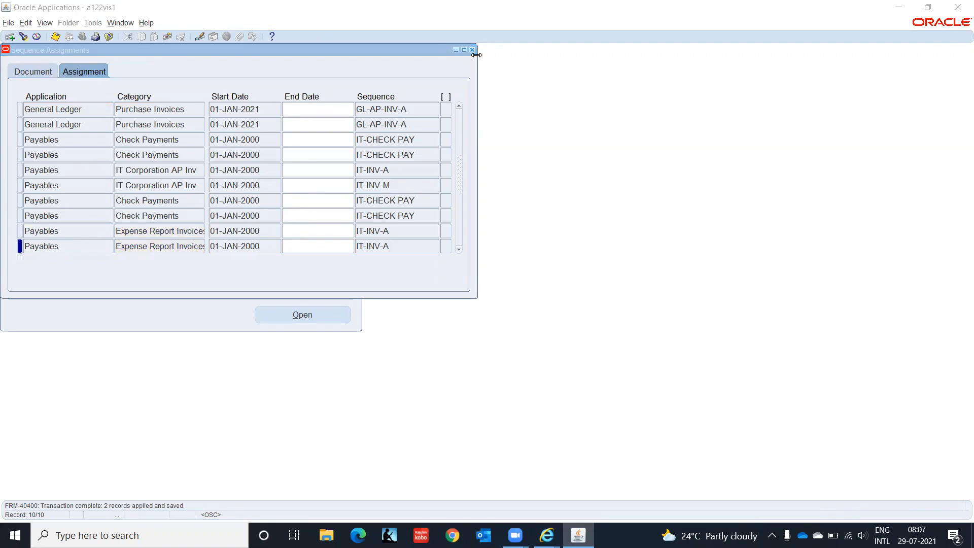
- Close Sequence Assignments, switch to AP Super User IT India, and open View > Requests
left_click(471, 49)
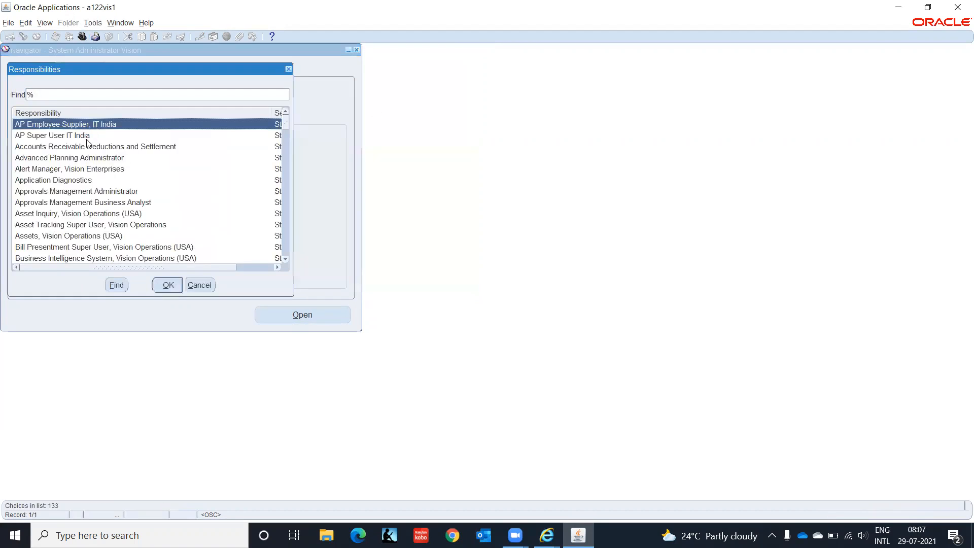
left_click(43, 137)
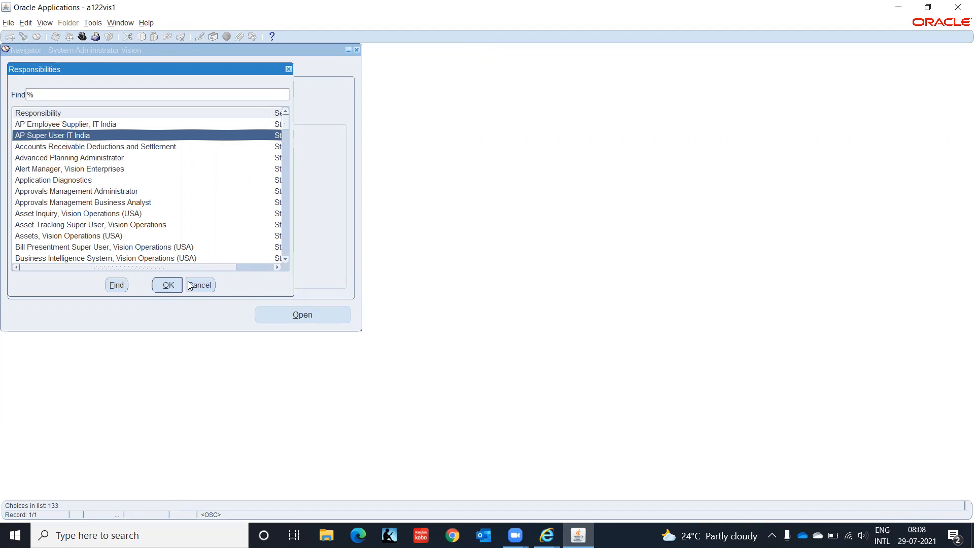
left_click(163, 285)
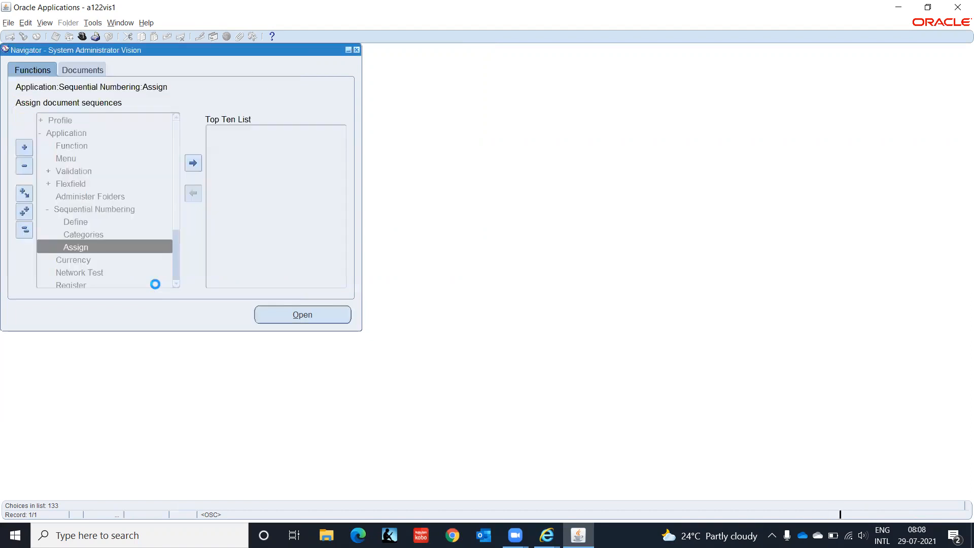
left_click(43, 23)
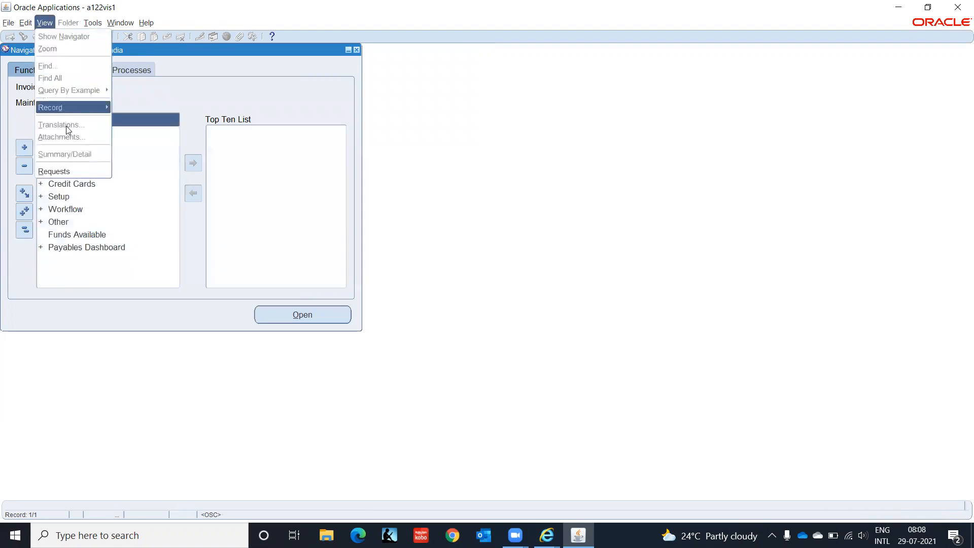
left_click(71, 171)
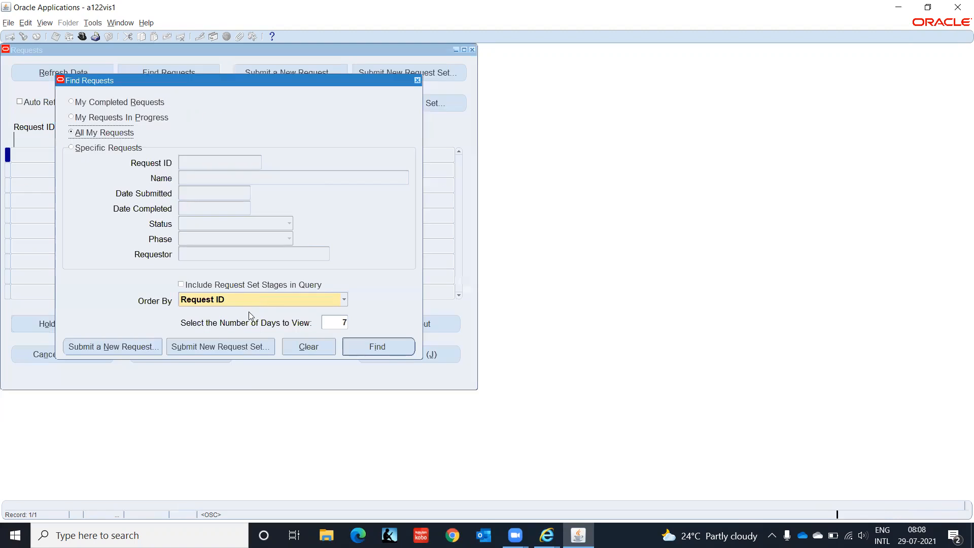
- Start a single new request and pick Expense Report Export from an Expense% program search
left_click(138, 349)
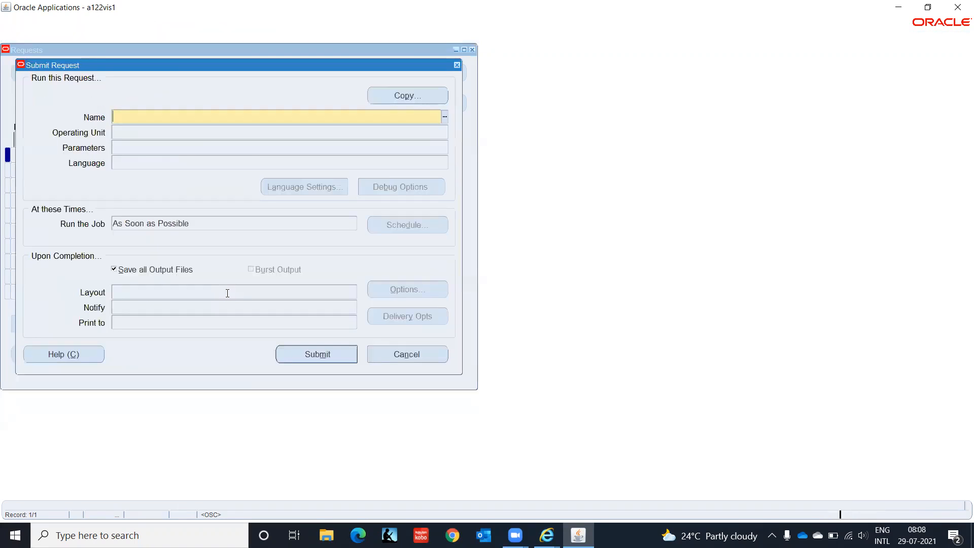
left_click(412, 98)
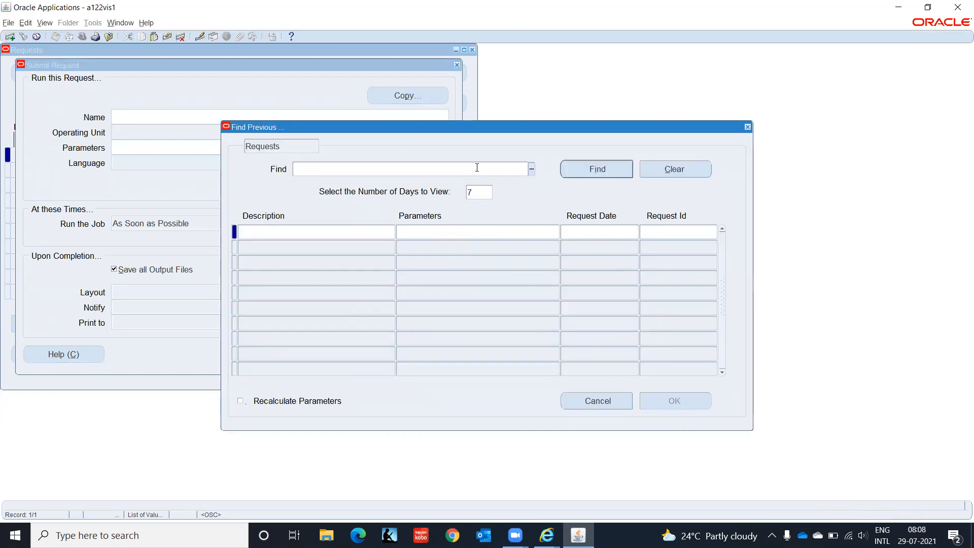
left_click(615, 406)
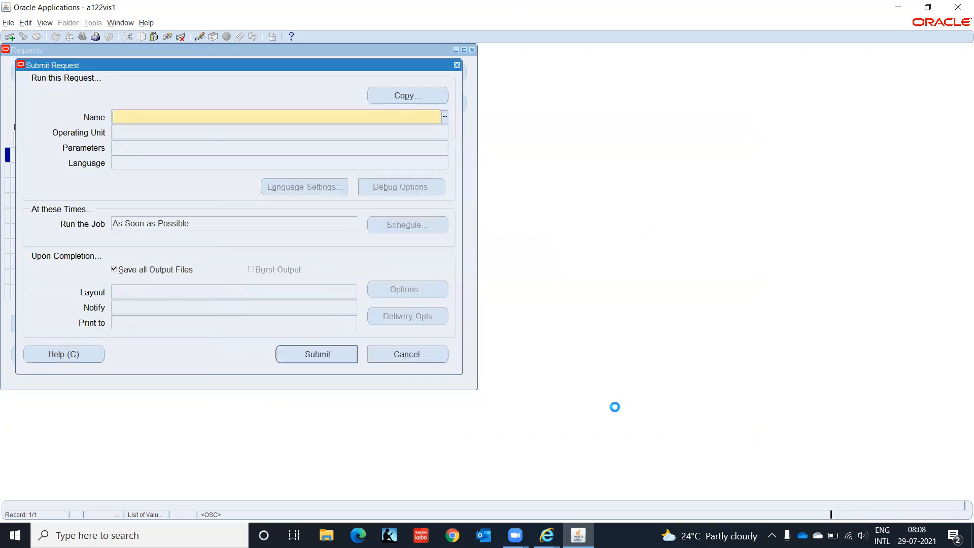
left_click(444, 116)
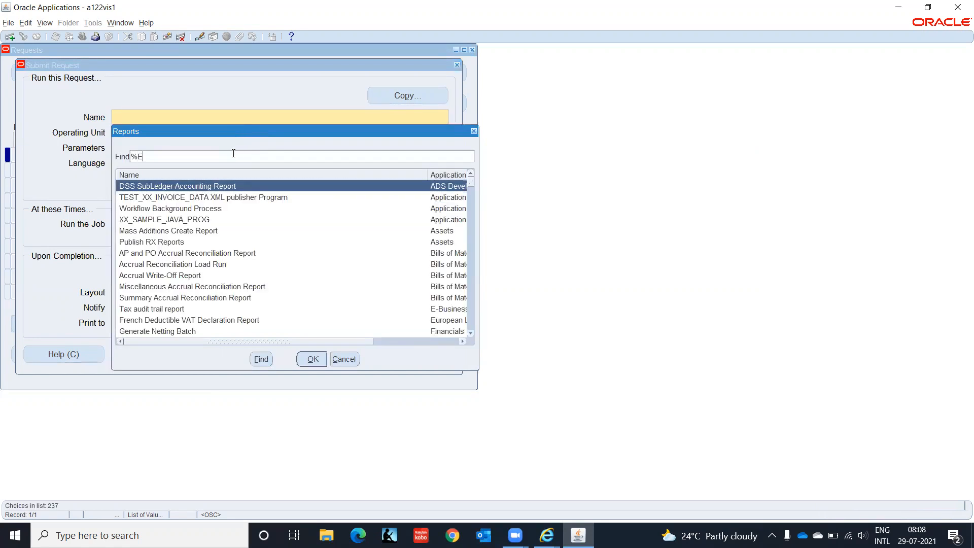
type("Expense%")
key("Return")
key("Down")
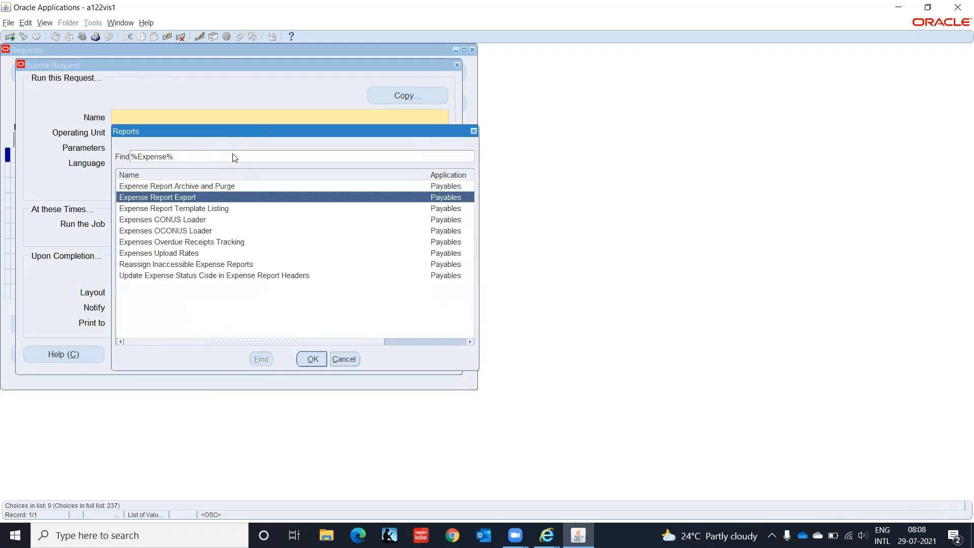
key("Return")
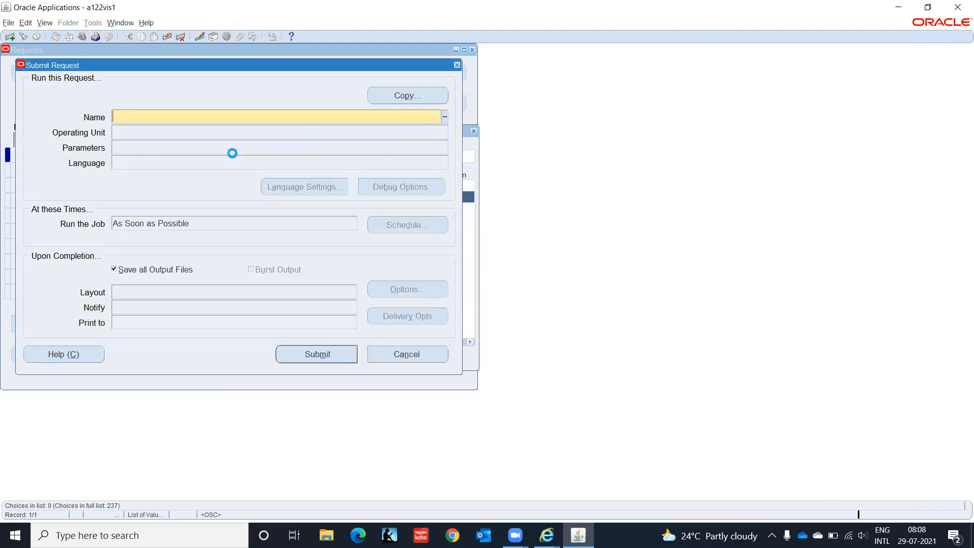
- Set the export parameters to source Payables Expense Reports and GL date 28-JUL-2021
left_click(456, 214)
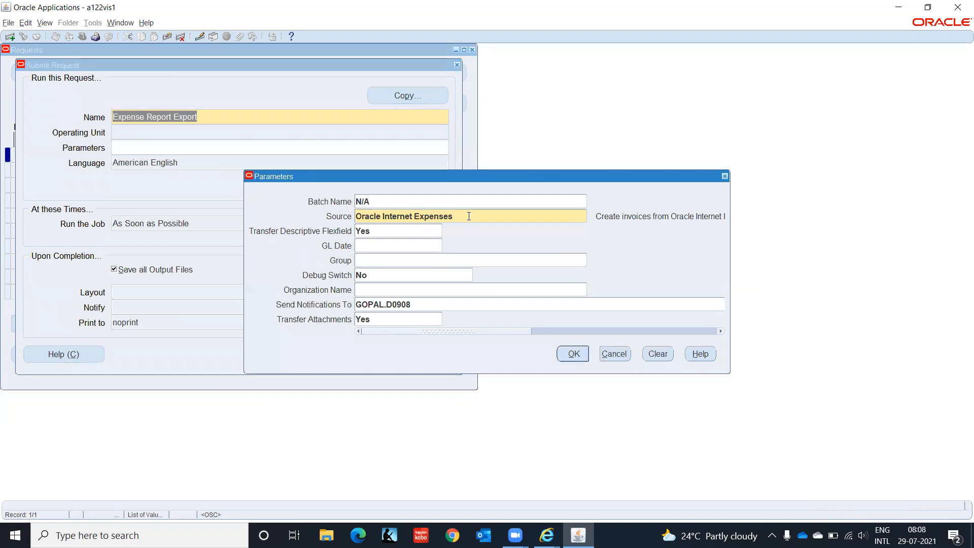
left_click(591, 216)
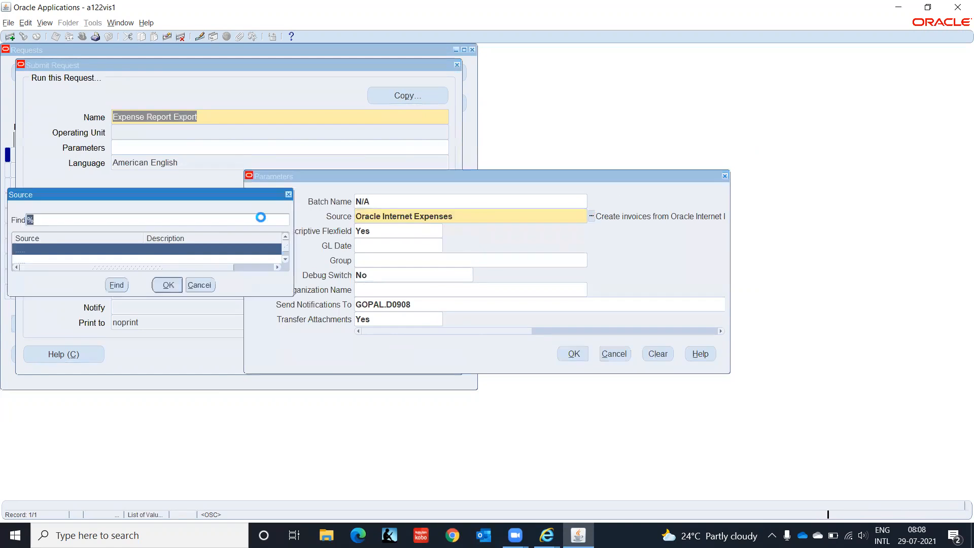
left_click(195, 261)
left_click(174, 290)
left_click(374, 245)
type("28")
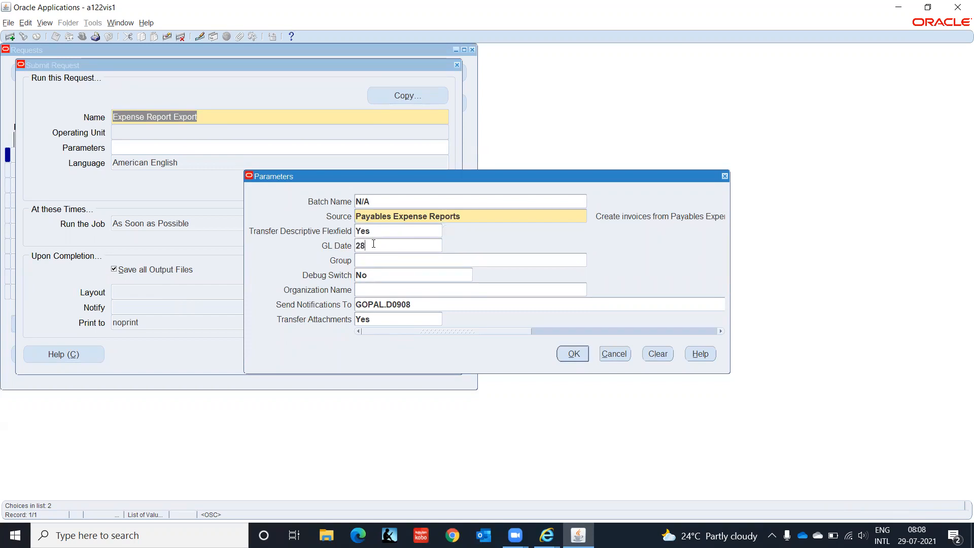
type("jul2021")
key("Tab")
key("Tab")
key("Tab")
- Submit the Expense Report Export request, decline another, and search the submitted requests
left_click(571, 355)
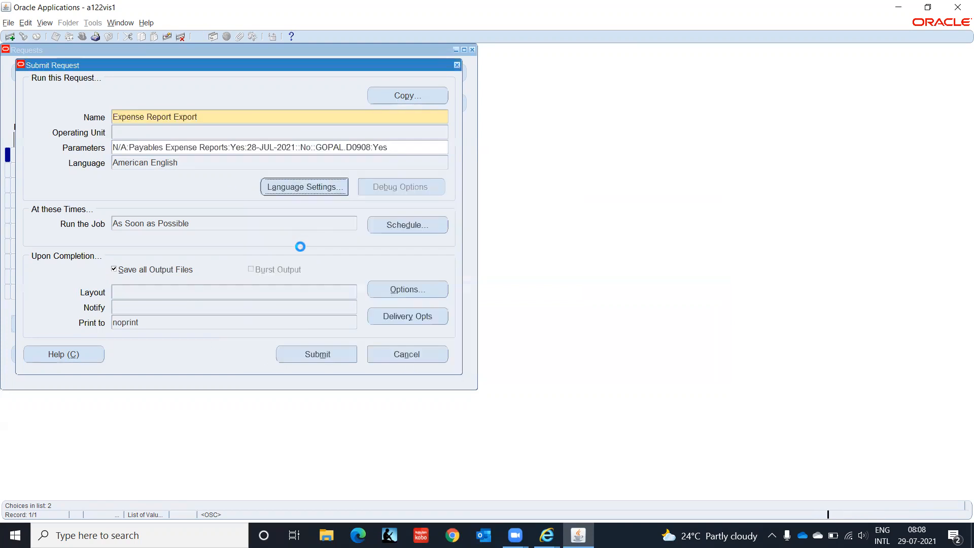
left_click(317, 353)
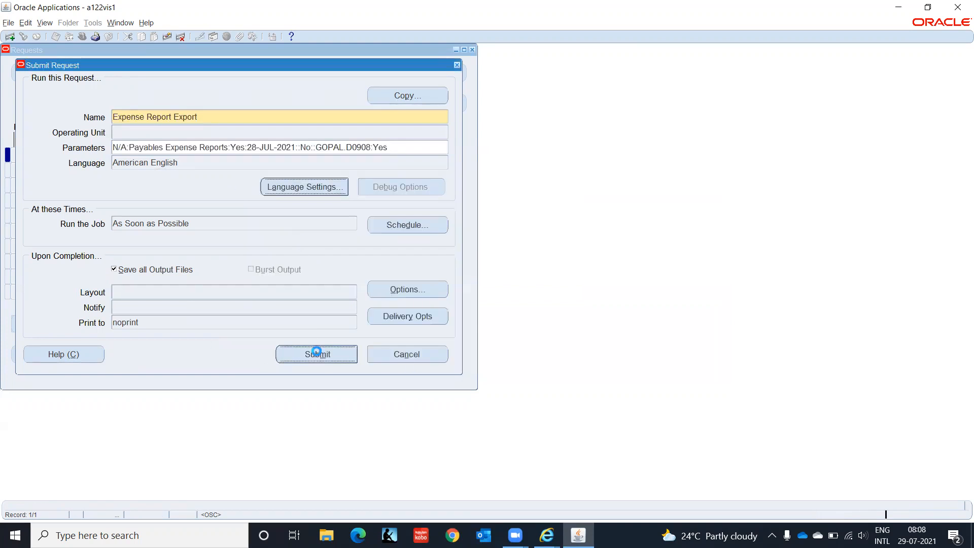
left_click(524, 305)
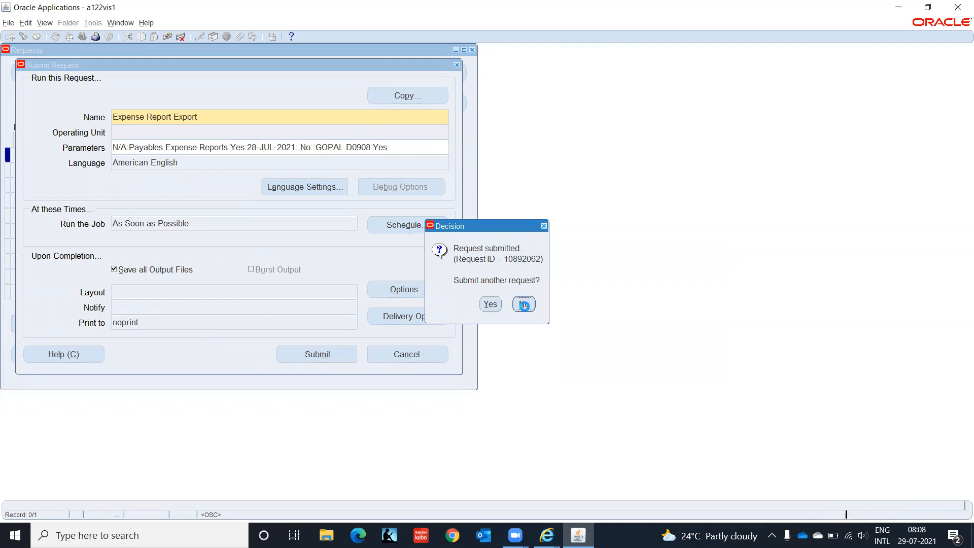
left_click(389, 349)
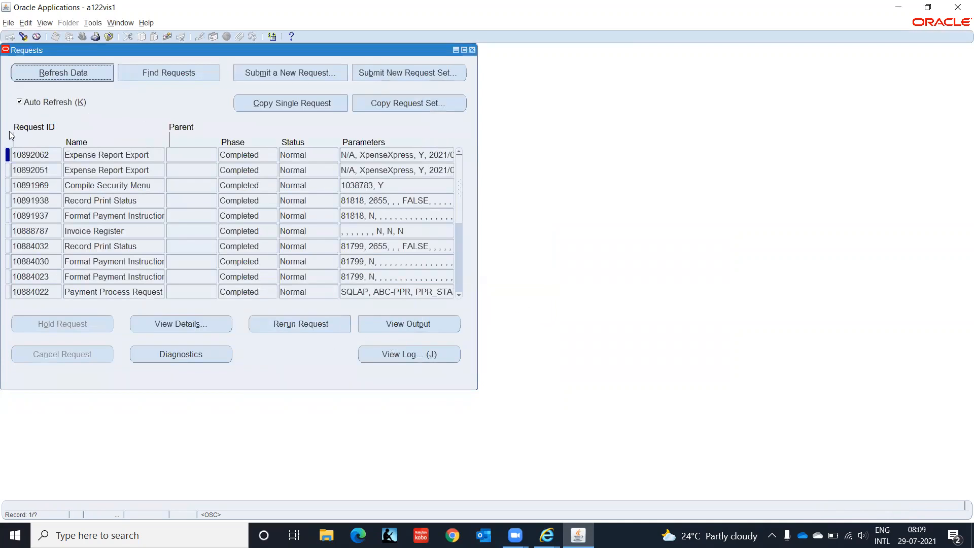
- Check the export output showing invoice EMP001 for 10000 INR, then close the requests list
left_click(435, 328)
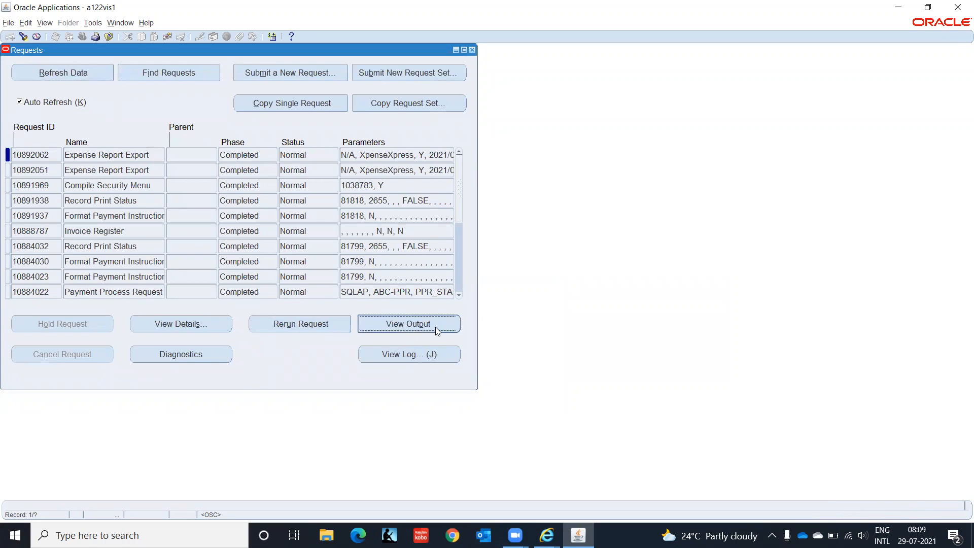
left_click(546, 535)
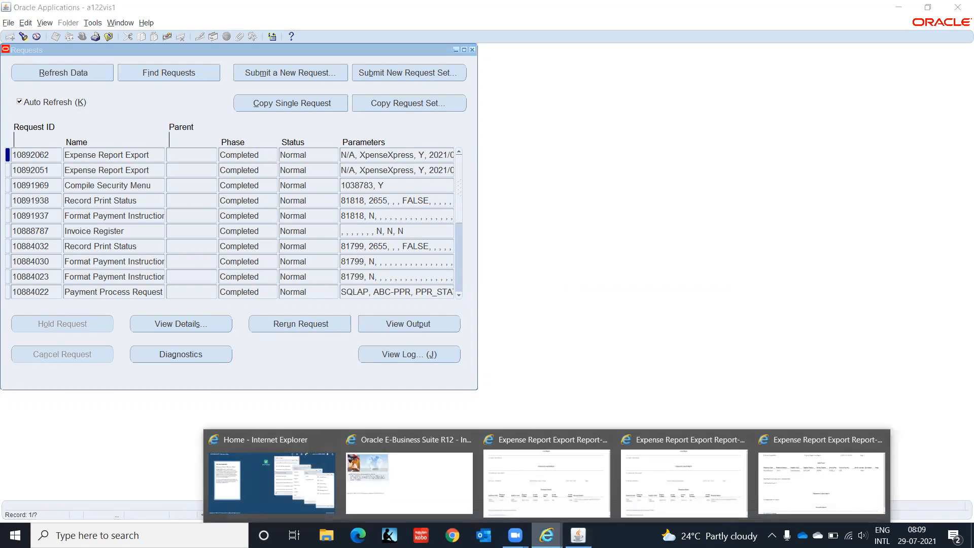
left_click(810, 486)
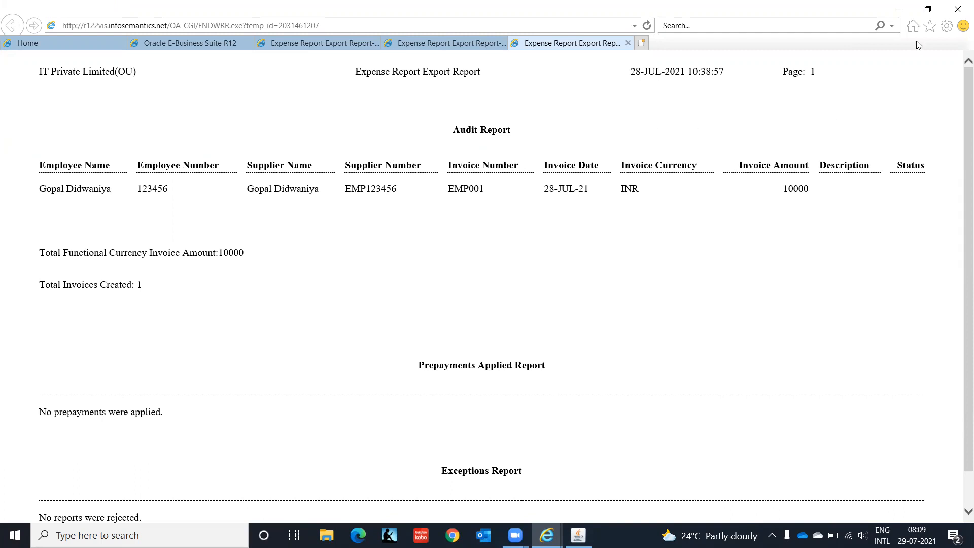
left_click(901, 12)
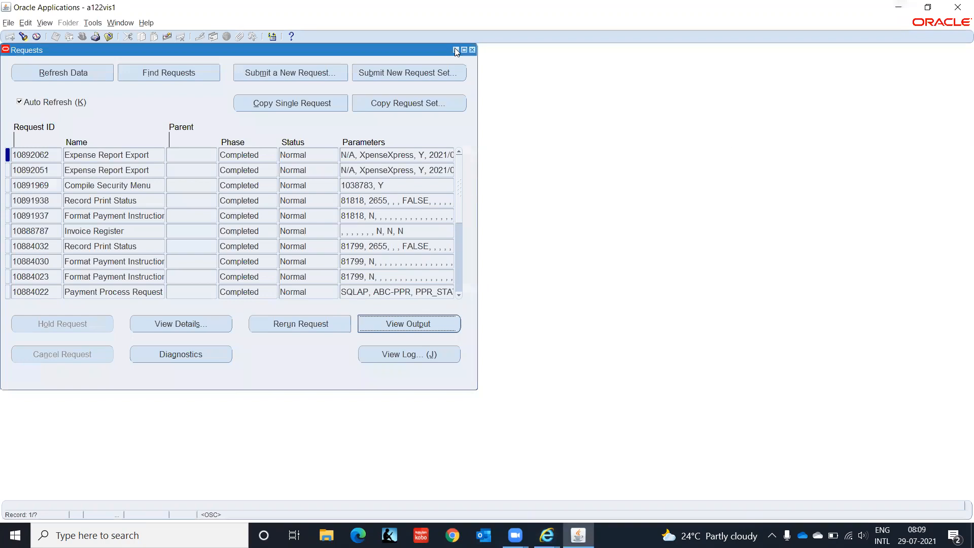
left_click(472, 50)
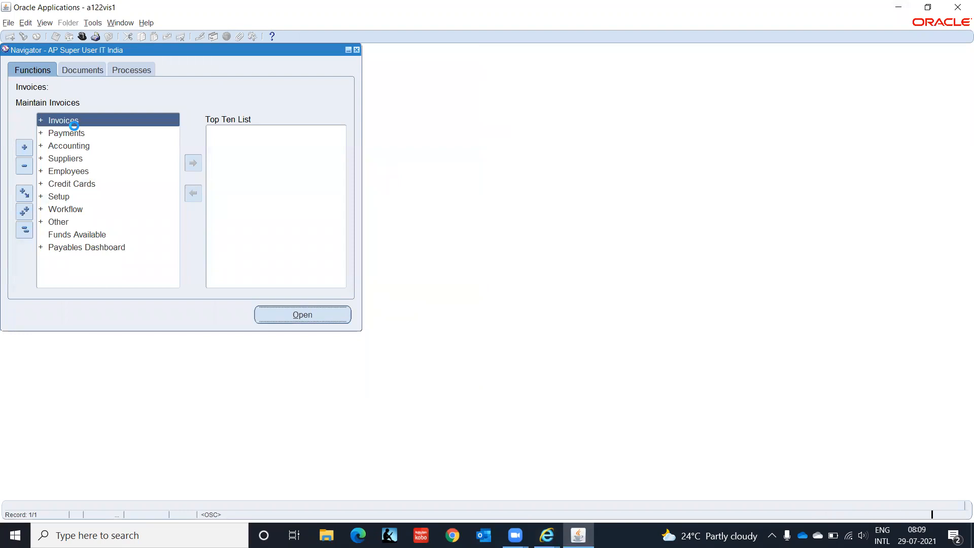
- Open Invoices > Entry > Invoices and search Find Invoices for invoice number EMP001
double_click(74, 126)
double_click(74, 130)
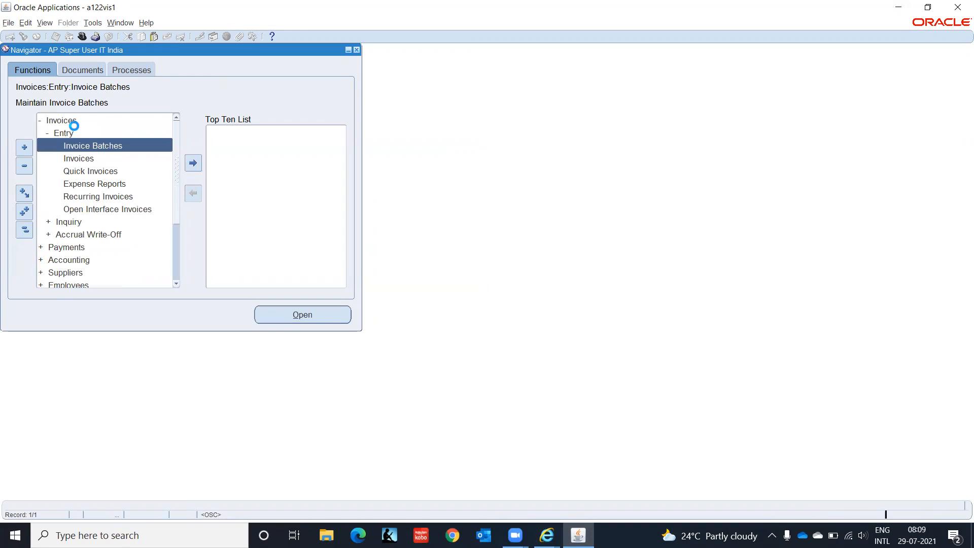
key("Down")
key("Return")
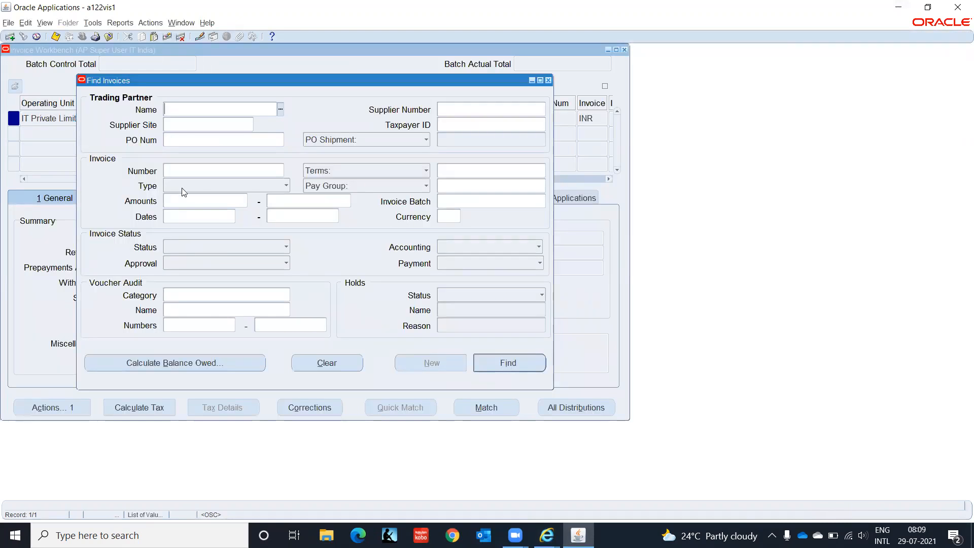
left_click(195, 172)
type("EMP0")
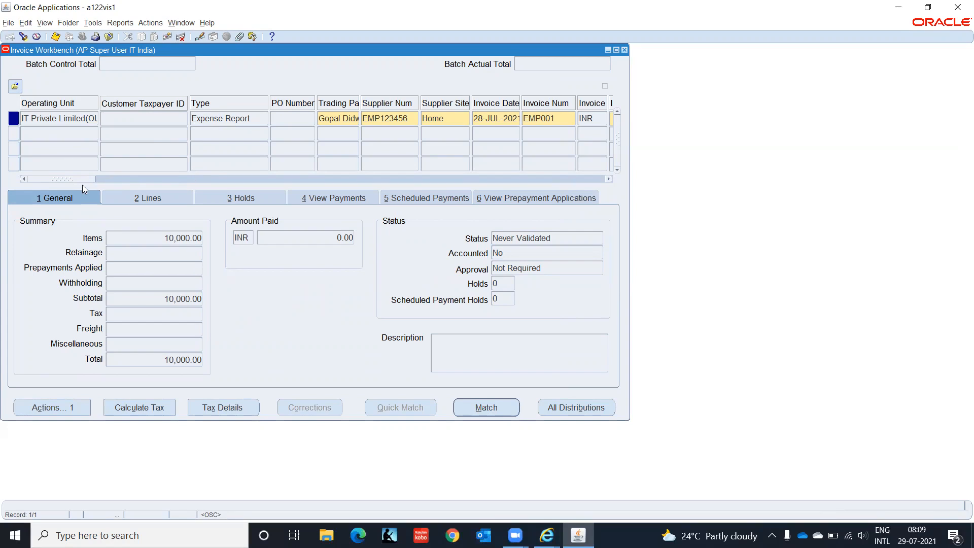
- Open line 1's distribution: Accommodation 5,000.00 to C1.CHN.HR.5800.00.0000, then close it
left_click_drag(83, 178, 101, 180)
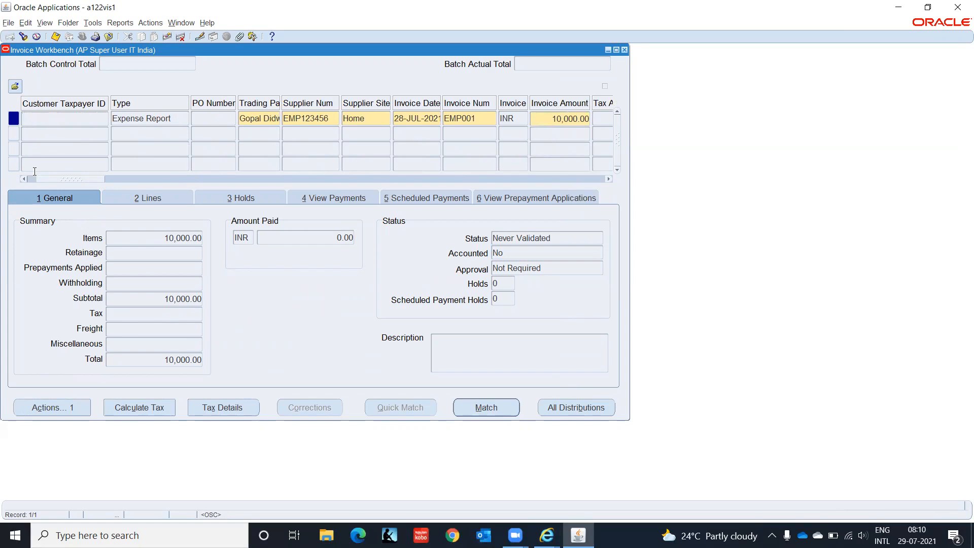
left_click_drag(46, 179, 1, 175)
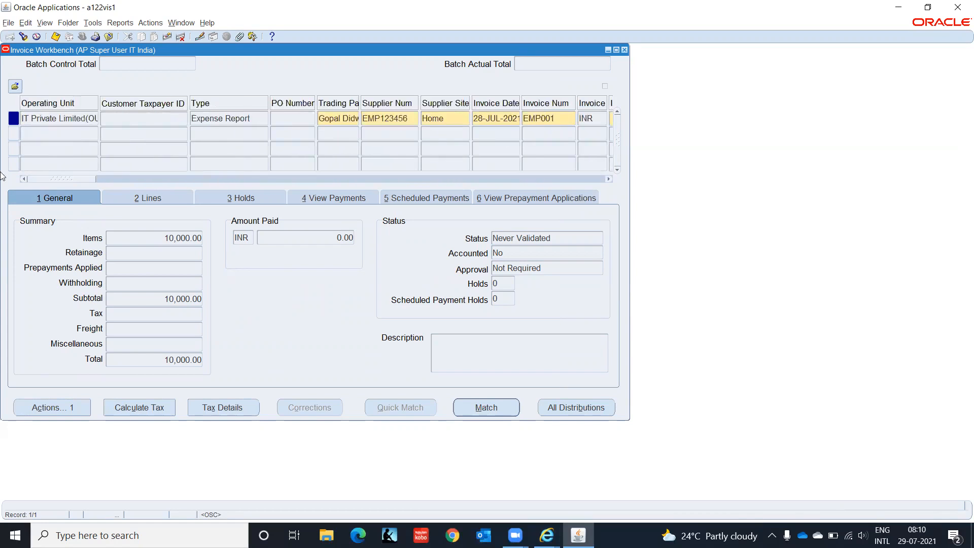
left_click(148, 200)
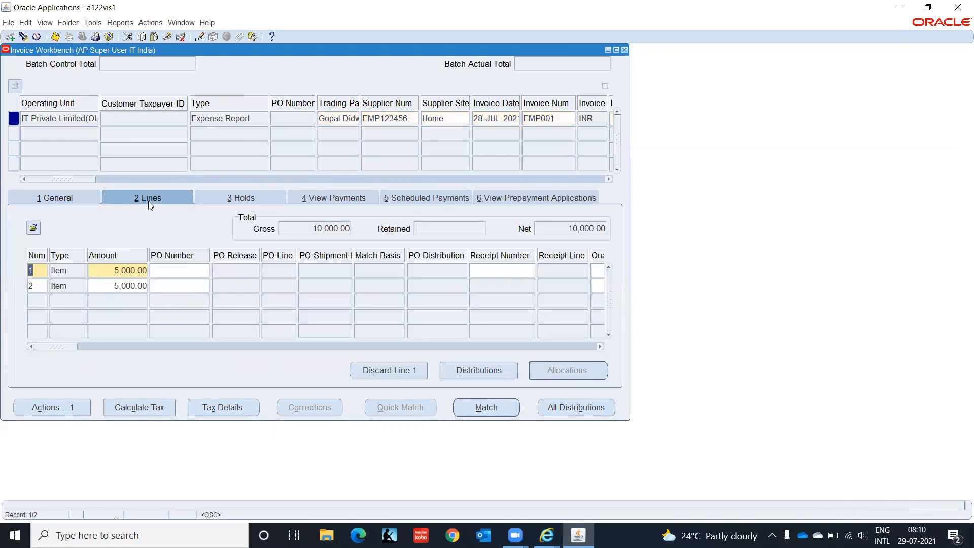
left_click(107, 272)
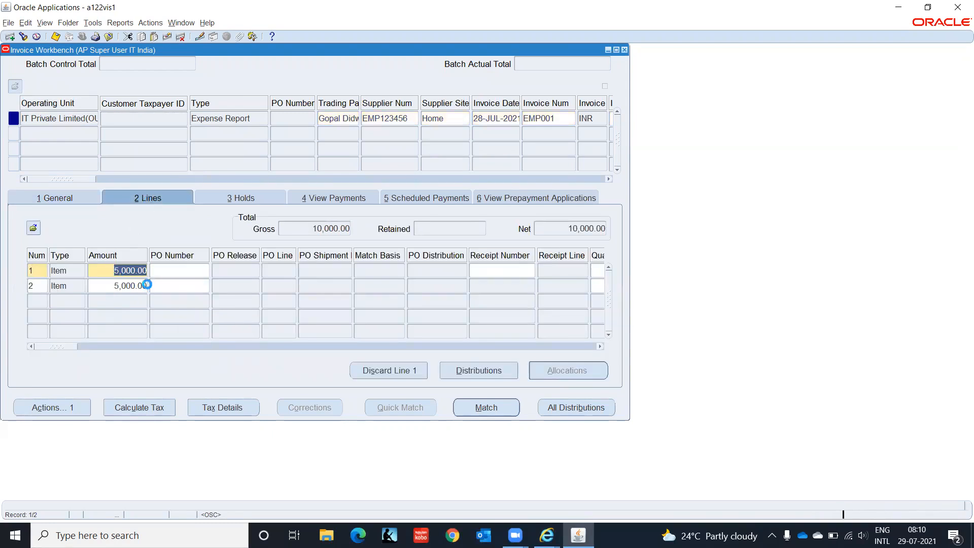
left_click(472, 369)
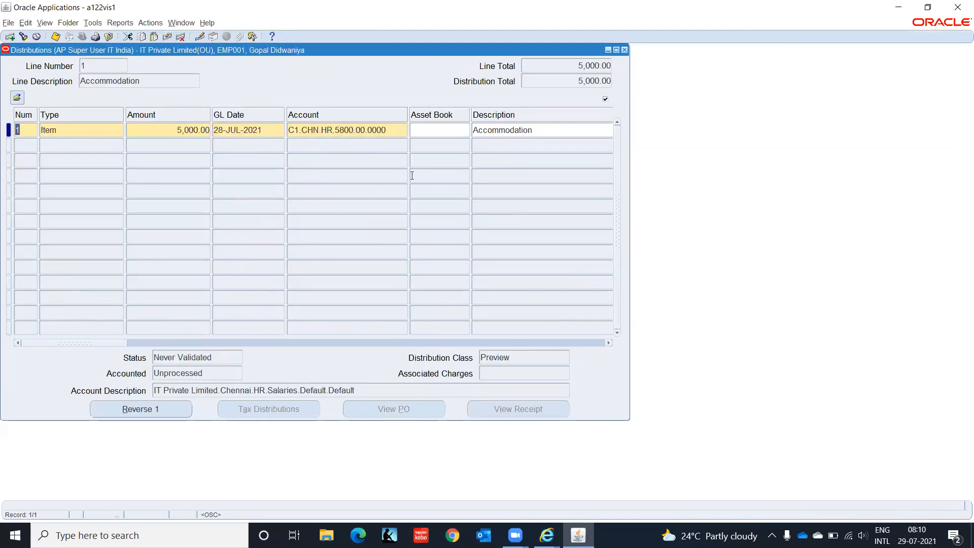
left_click(625, 50)
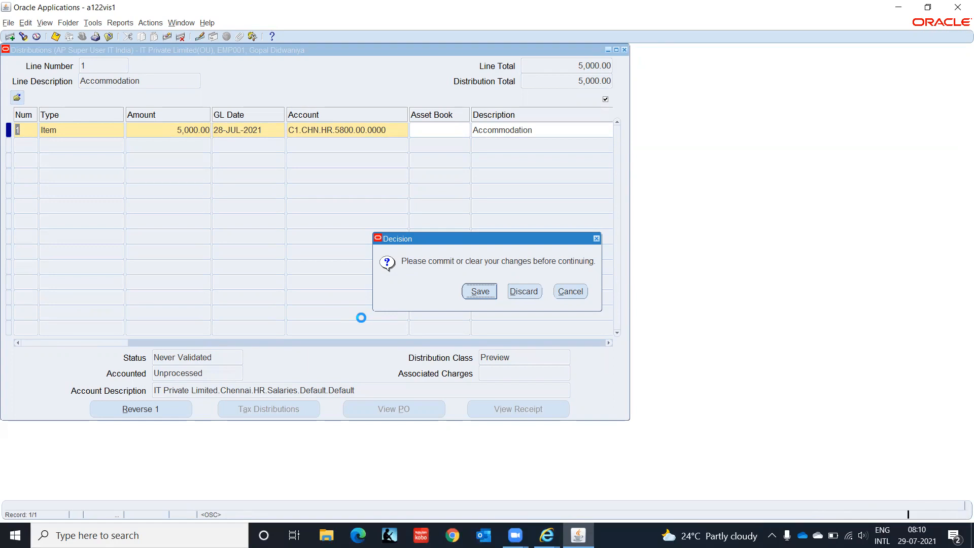
- Save the pending changes to invoice EMP001 at the Decision prompt
key("Return")
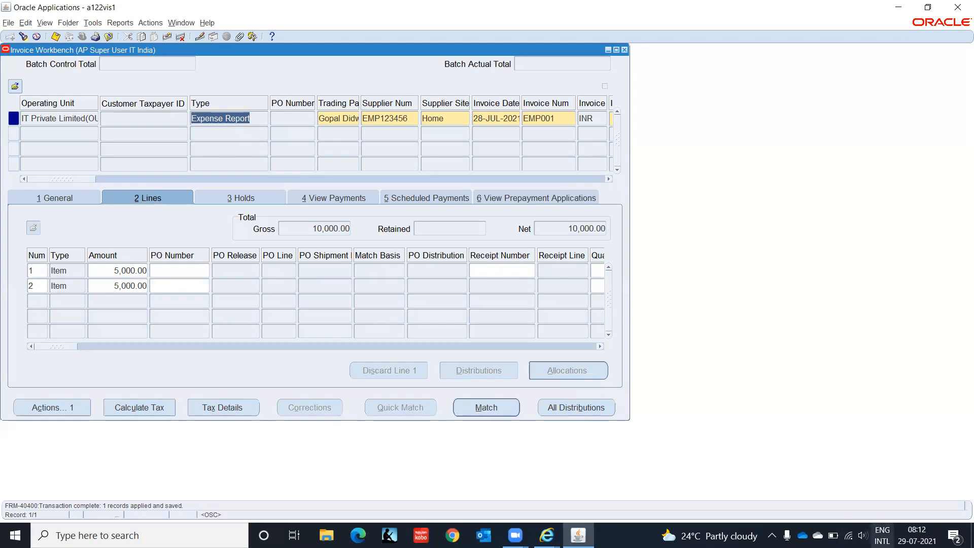
left_click(916, 535)
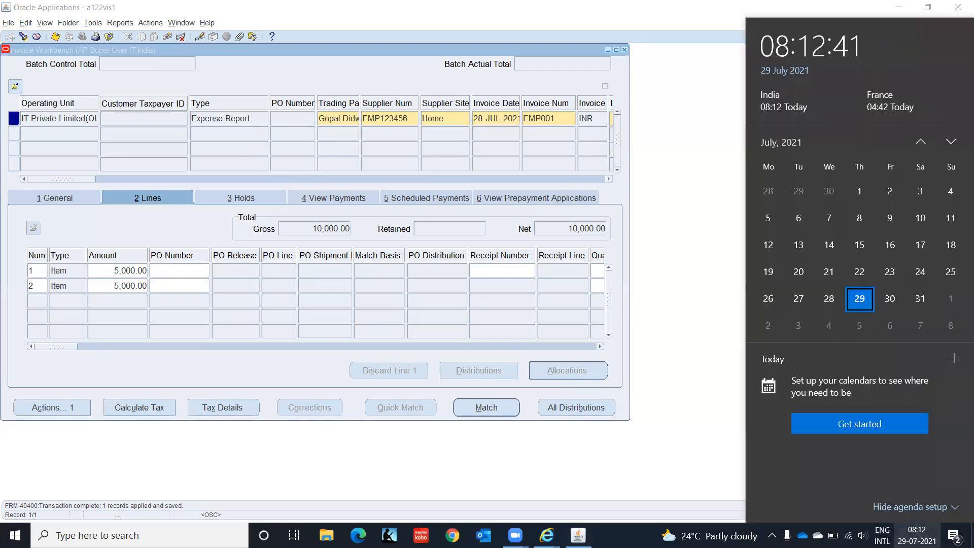
left_click(921, 300)
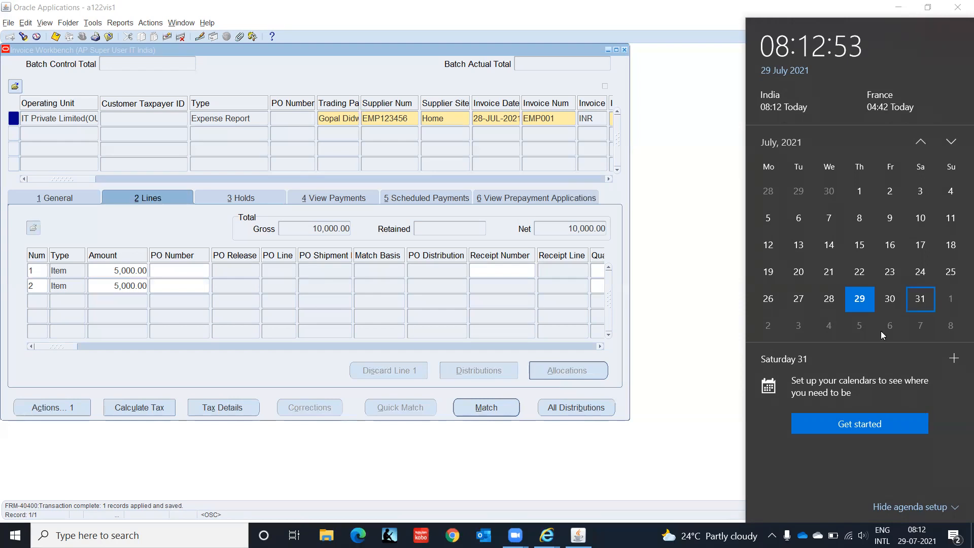
left_click(647, 139)
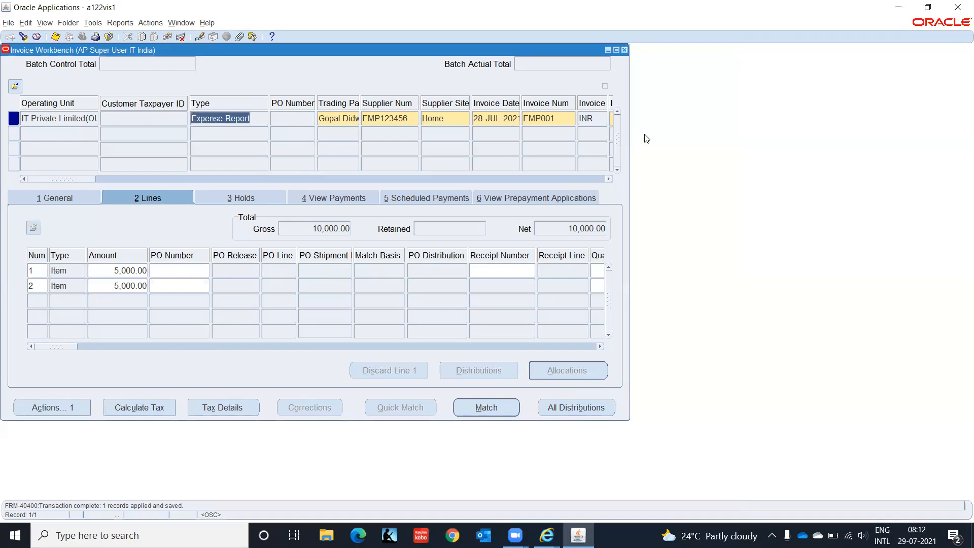